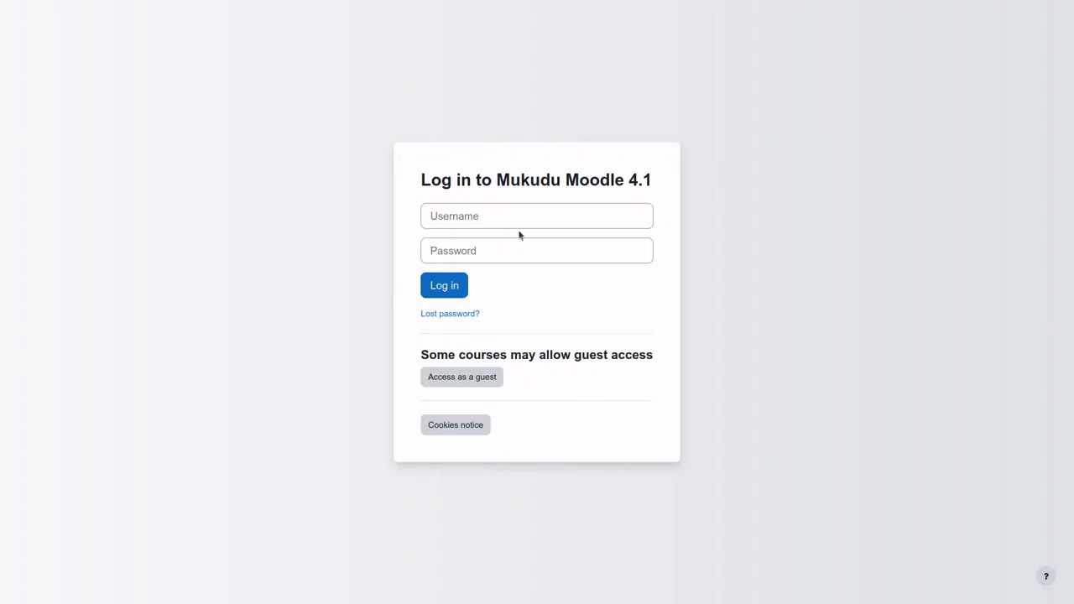
Log in with the saved username tool_generator_000100 and its stored account password
{"action": "left_click", "coordinate": [478, 216]}
{"action": "left_click", "coordinate": [474, 307]}
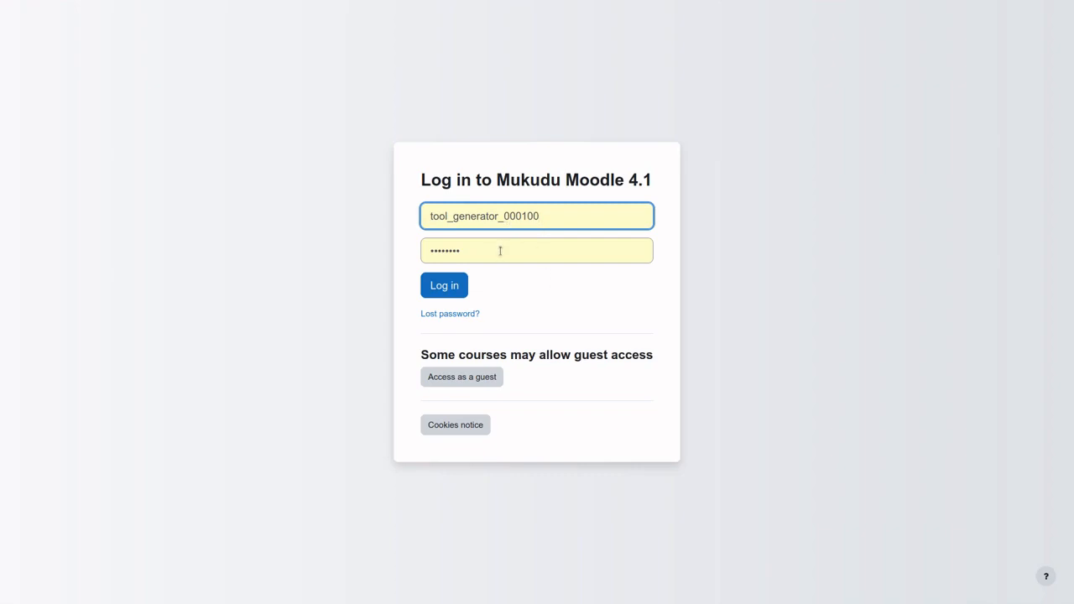
{"action": "left_click", "coordinate": [462, 286]}
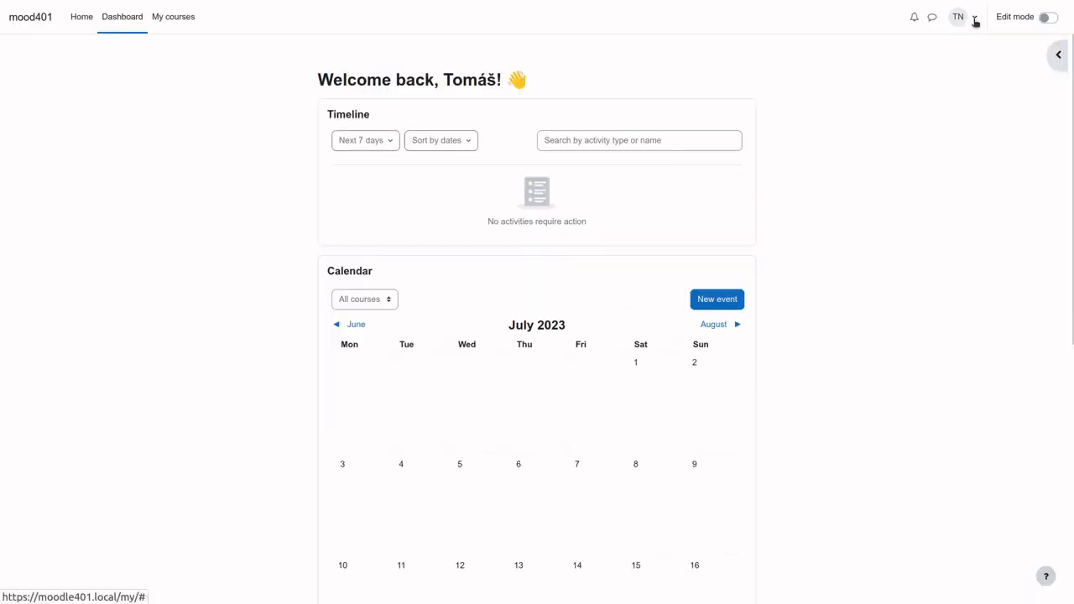
View the user account menu from the Dashboard and My courses pages, and go to the site home page
{"action": "left_click", "coordinate": [975, 18]}
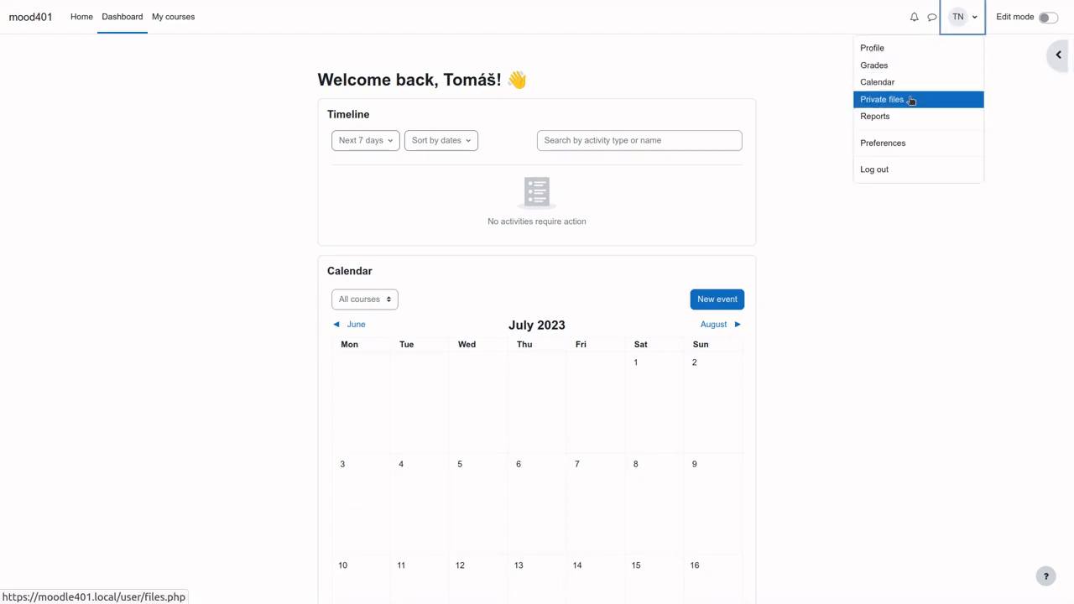
{"action": "left_click", "coordinate": [791, 269]}
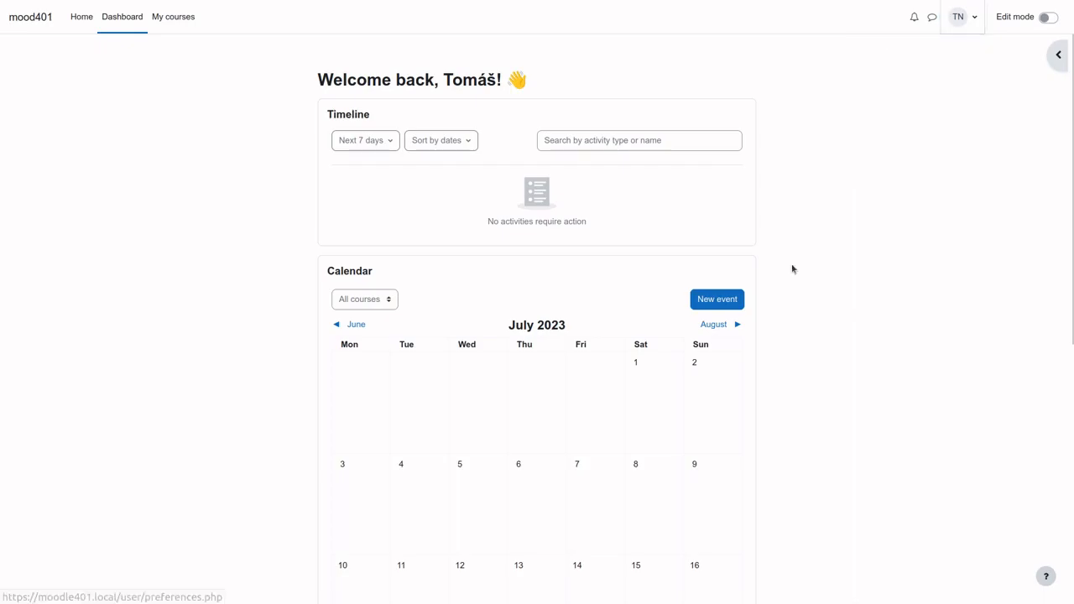
{"action": "left_click", "coordinate": [172, 17]}
{"action": "left_click", "coordinate": [1033, 19]}
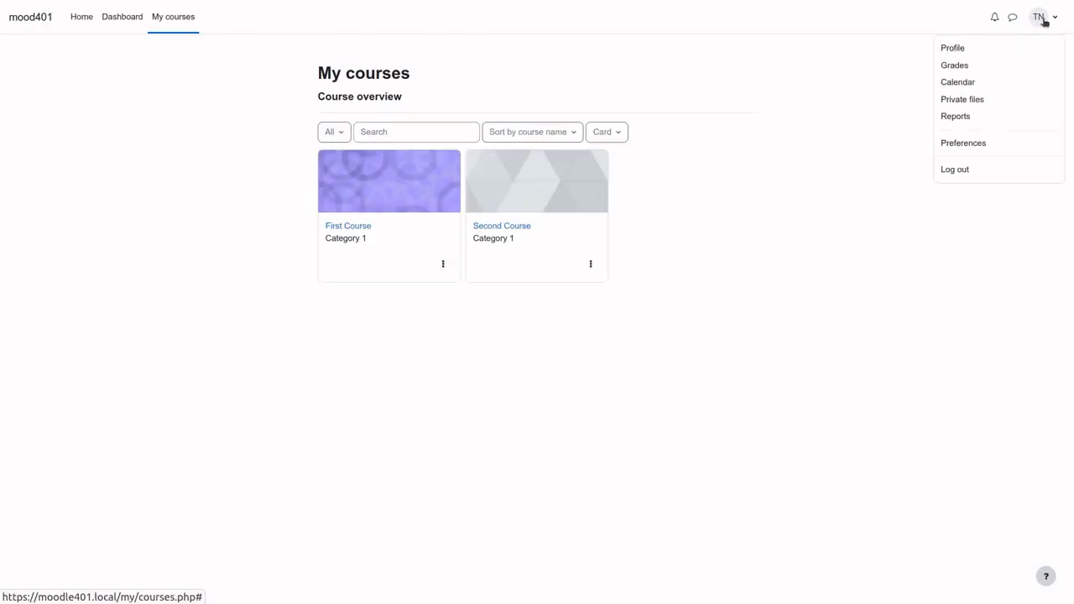
{"action": "left_click", "coordinate": [783, 173]}
{"action": "left_click", "coordinate": [81, 20]}
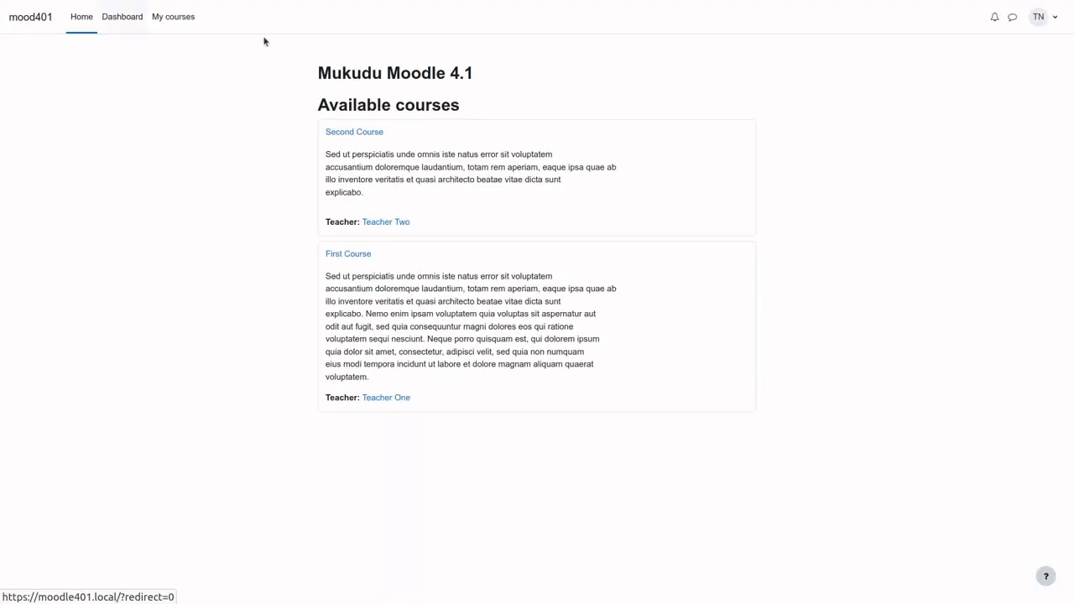
Open the account's private files and upload aws.png to the top-level Files folder
{"action": "left_click", "coordinate": [1050, 21]}
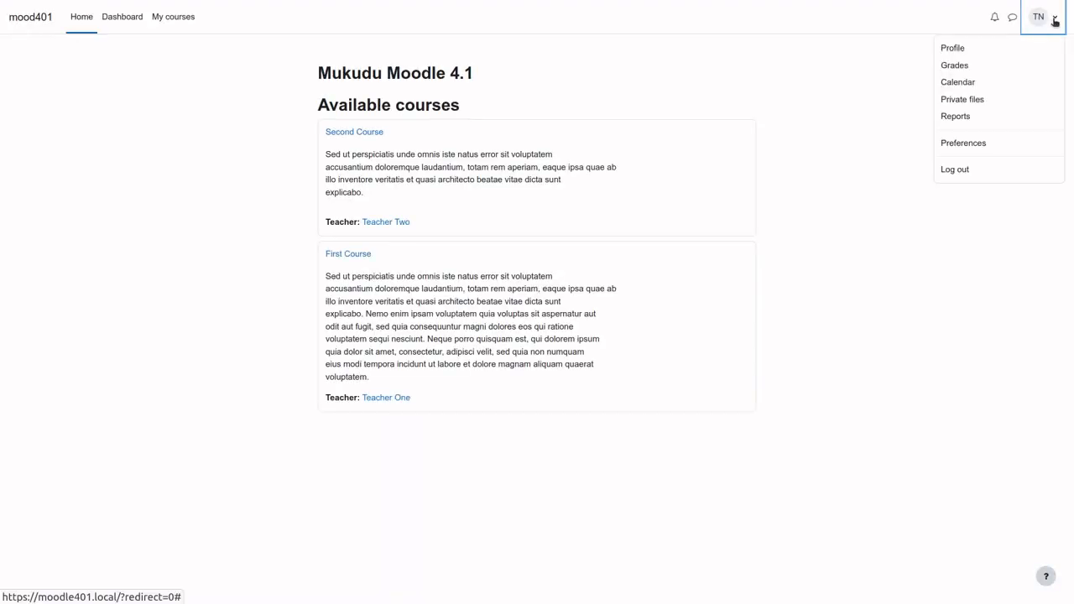
{"action": "left_click", "coordinate": [962, 100]}
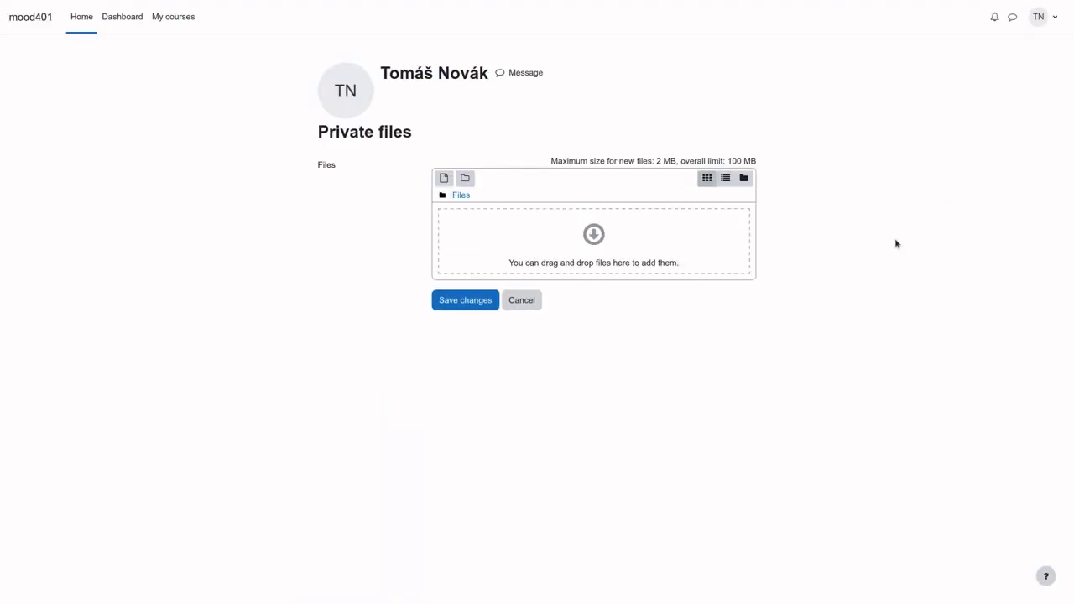
{"action": "left_click", "coordinate": [444, 178]}
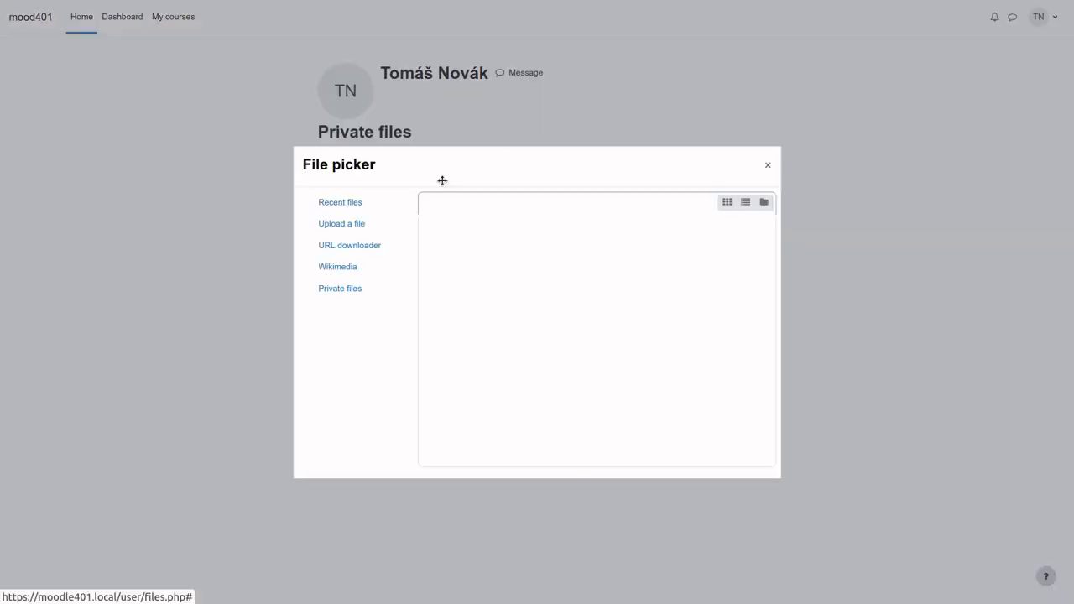
{"action": "left_click", "coordinate": [339, 227]}
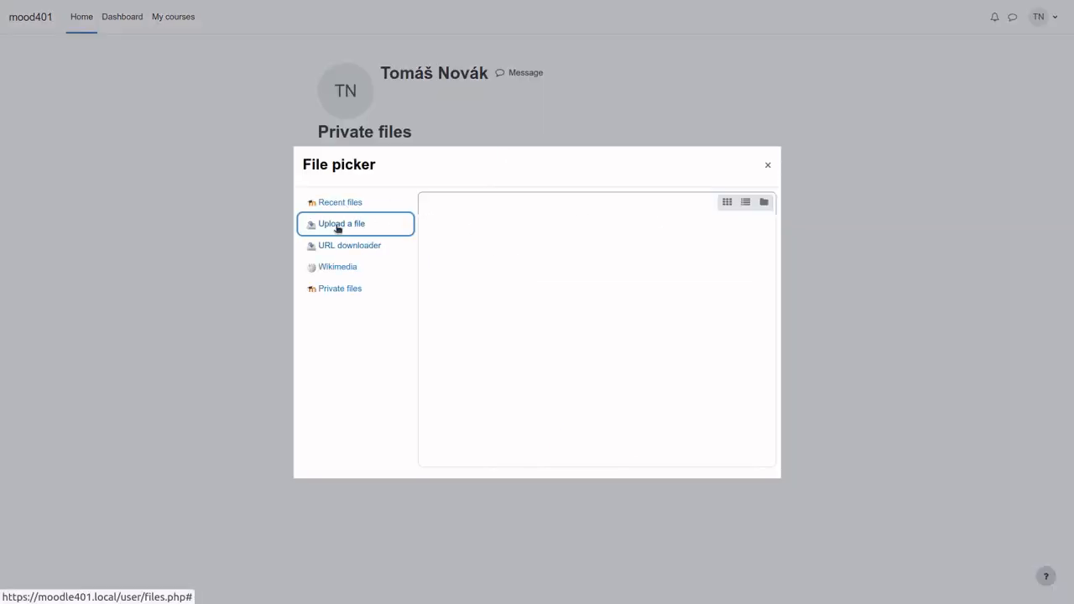
{"action": "left_click", "coordinate": [456, 265]}
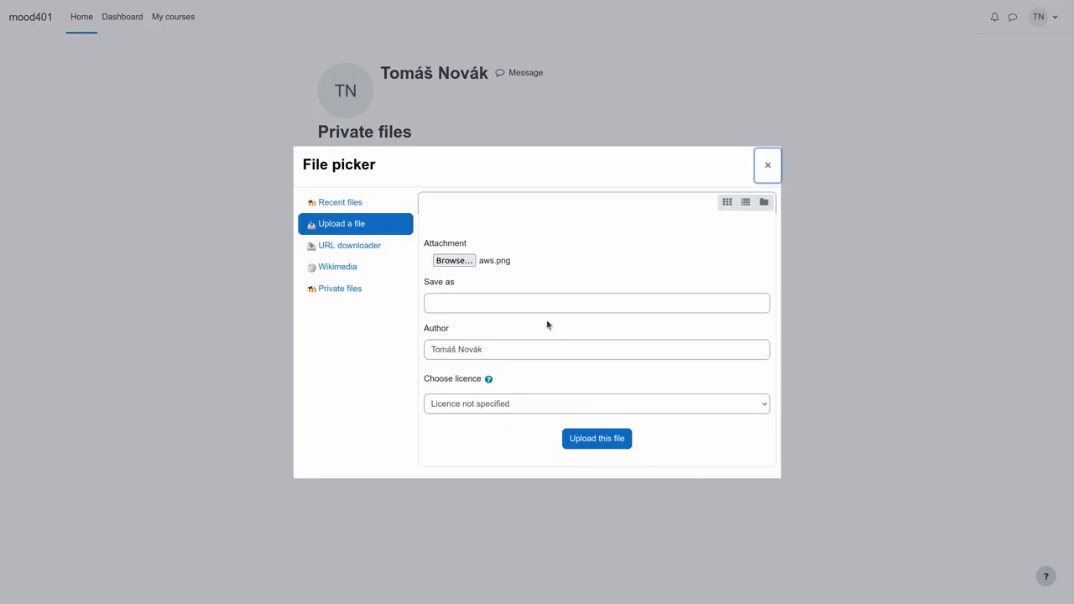
{"action": "left_click", "coordinate": [591, 432]}
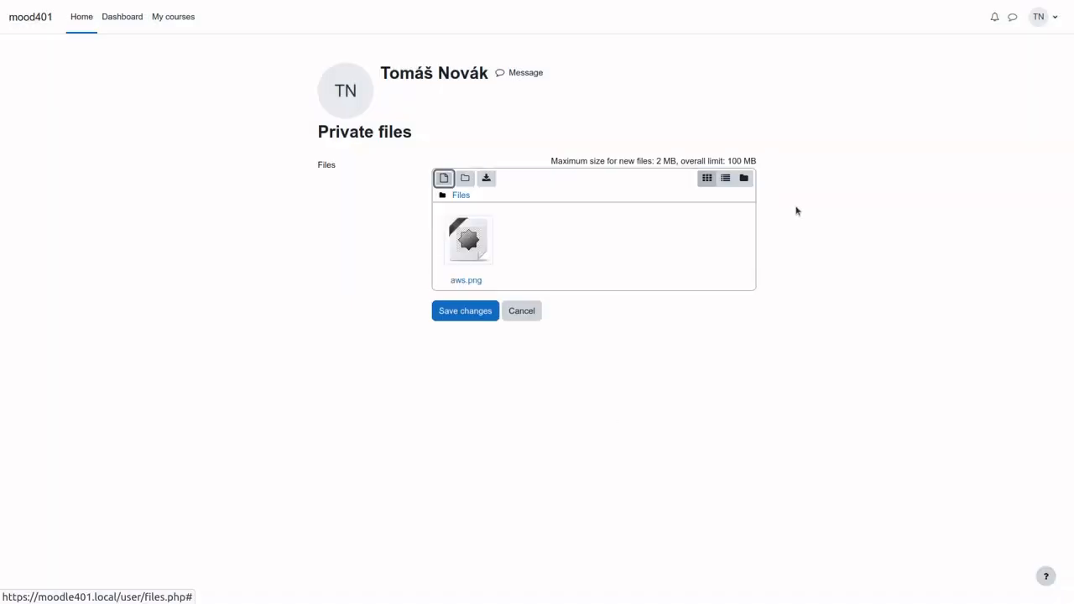
Create a folder named Misc in the private files
{"action": "left_click", "coordinate": [465, 178]}
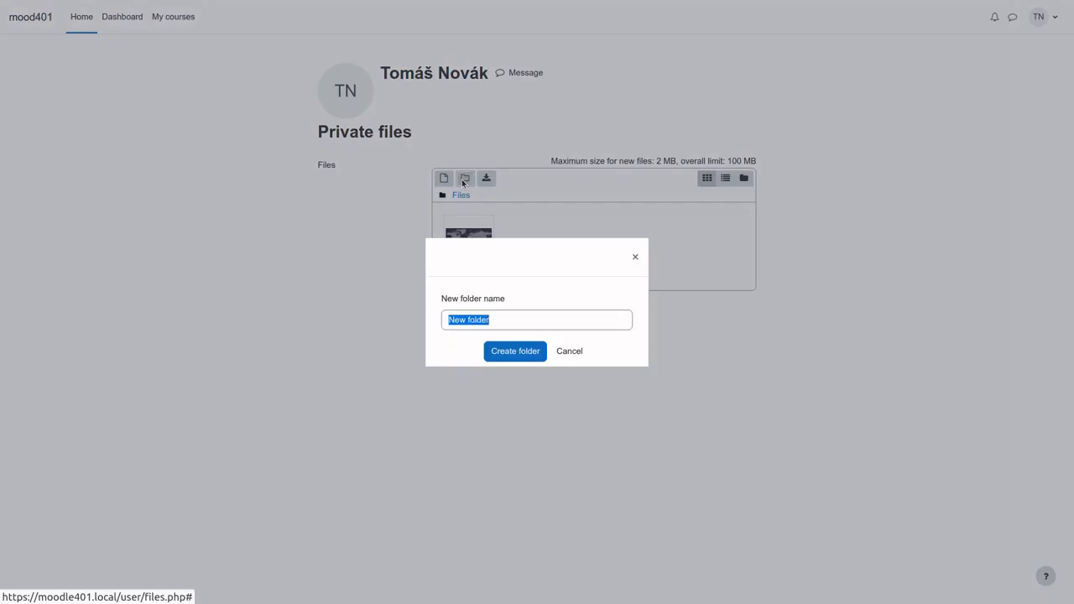
{"action": "type", "text": "Misc"}
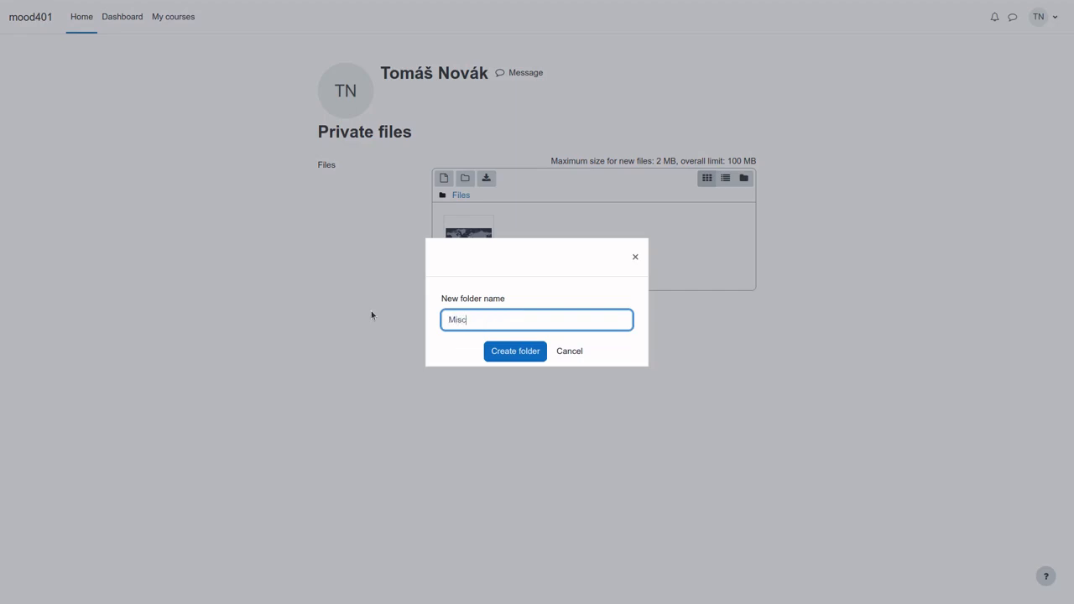
{"action": "key", "text": "Return"}
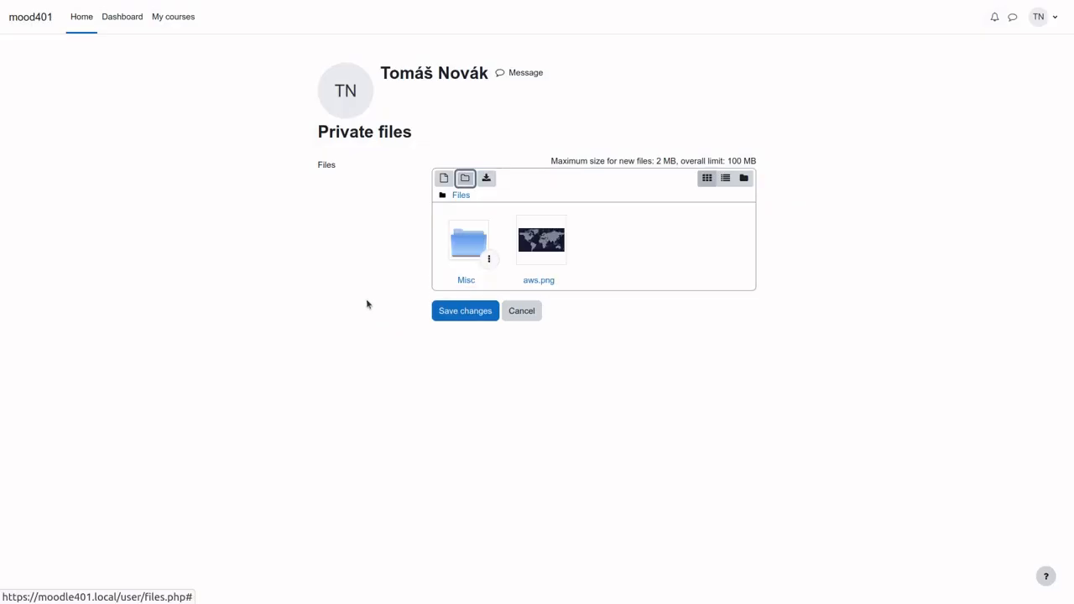
Upload azure.png into the Misc folder and save the private files changes
{"action": "left_click", "coordinate": [482, 245]}
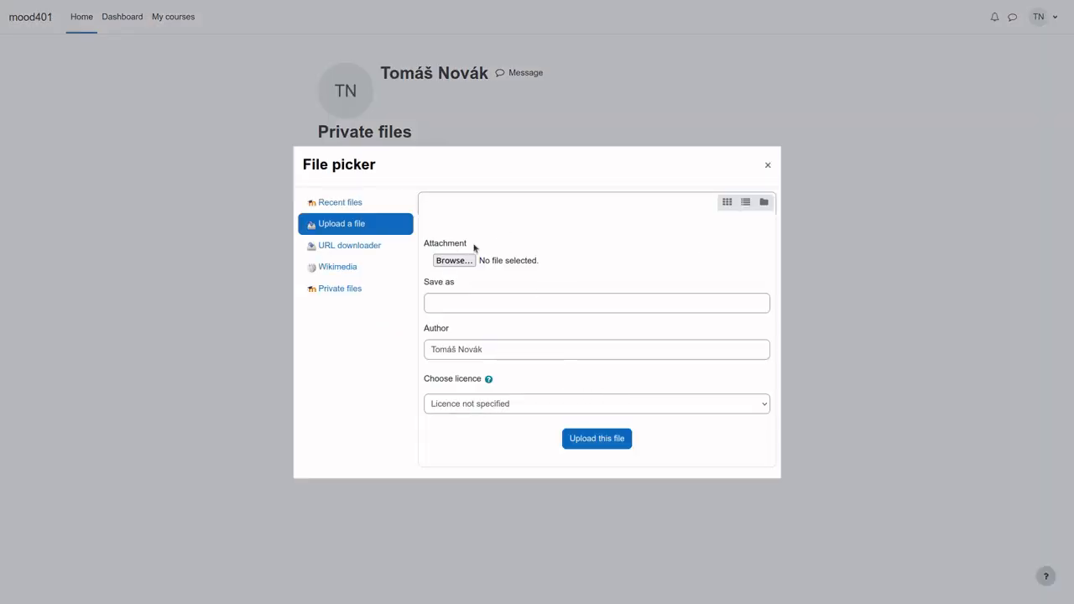
{"action": "left_click", "coordinate": [452, 260]}
{"action": "left_click", "coordinate": [620, 438]}
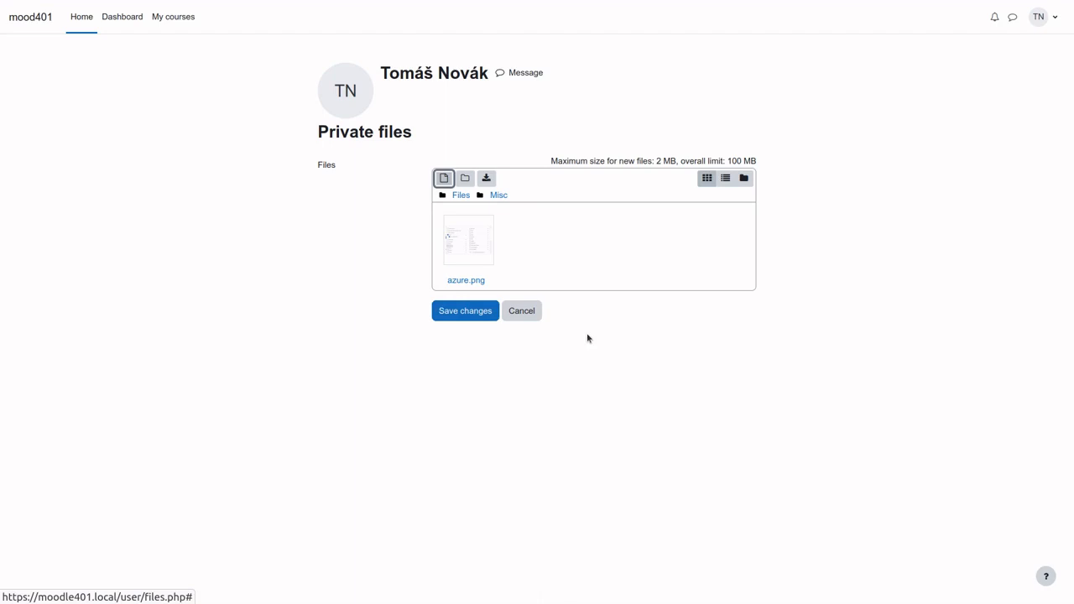
{"action": "left_click", "coordinate": [467, 312]}
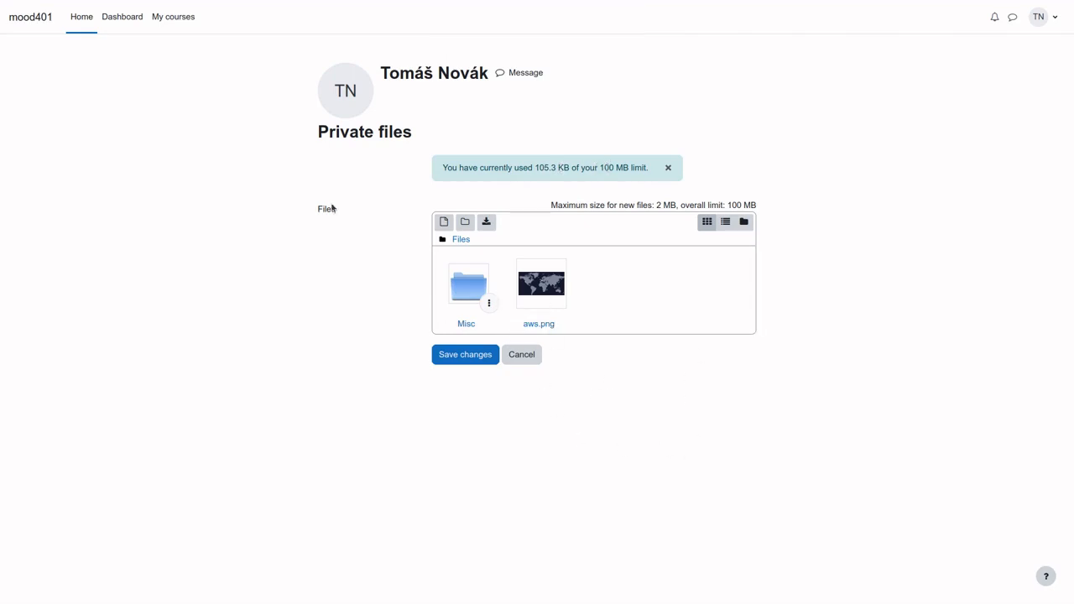
Open the Forum activity in the General section of Second Course
{"action": "left_click", "coordinate": [173, 19]}
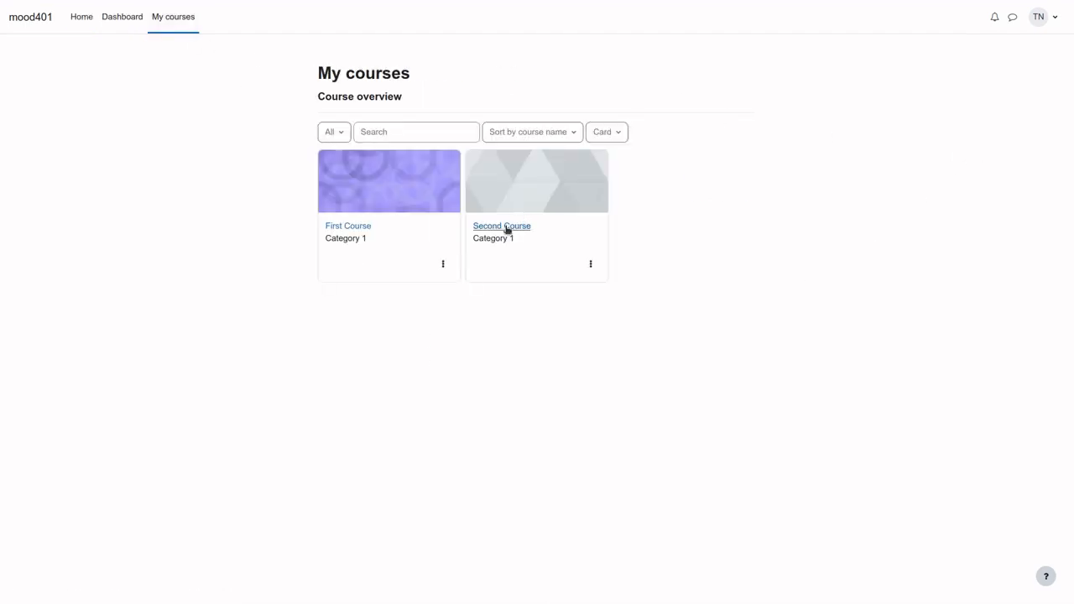
{"action": "left_click", "coordinate": [505, 227]}
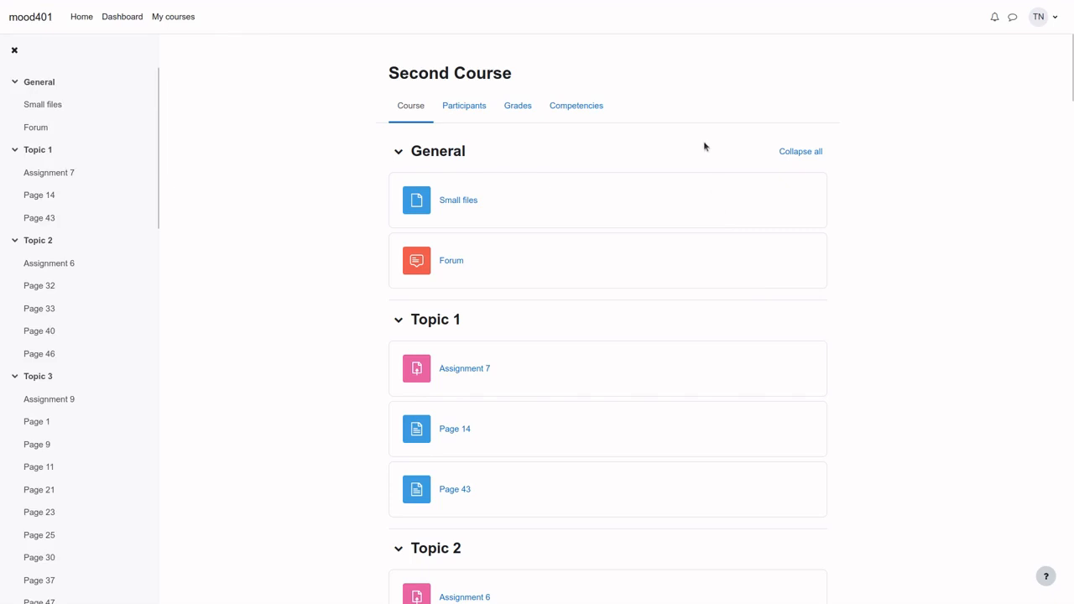
{"action": "scroll", "coordinate": [577, 256], "scroll_direction": "down", "scroll_amount": 3}
{"action": "scroll", "coordinate": [578, 258], "scroll_direction": "up", "scroll_amount": 3}
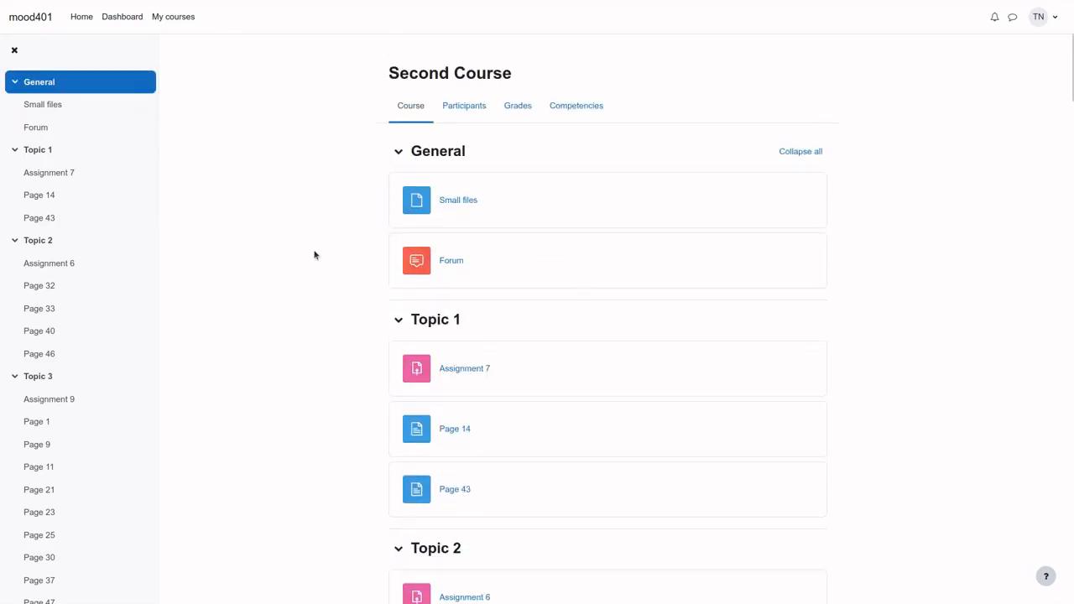
{"action": "left_click", "coordinate": [451, 261]}
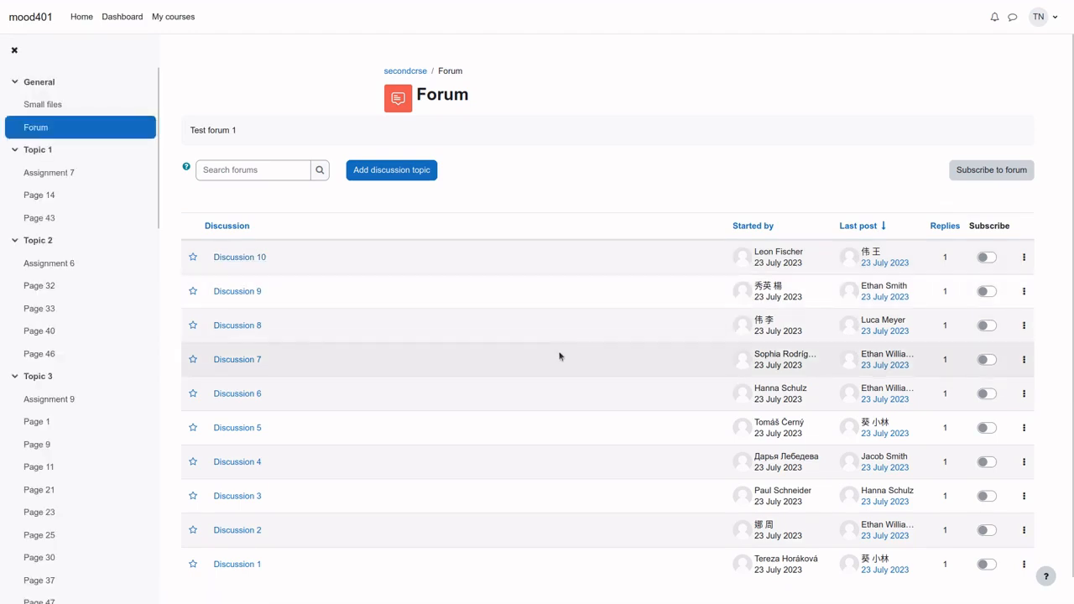
Open Discussion 6 and start a reply to Forum post subject 6 in the advanced editor
{"action": "scroll", "coordinate": [554, 353], "scroll_direction": "down", "scroll_amount": 1}
{"action": "left_click", "coordinate": [251, 369]}
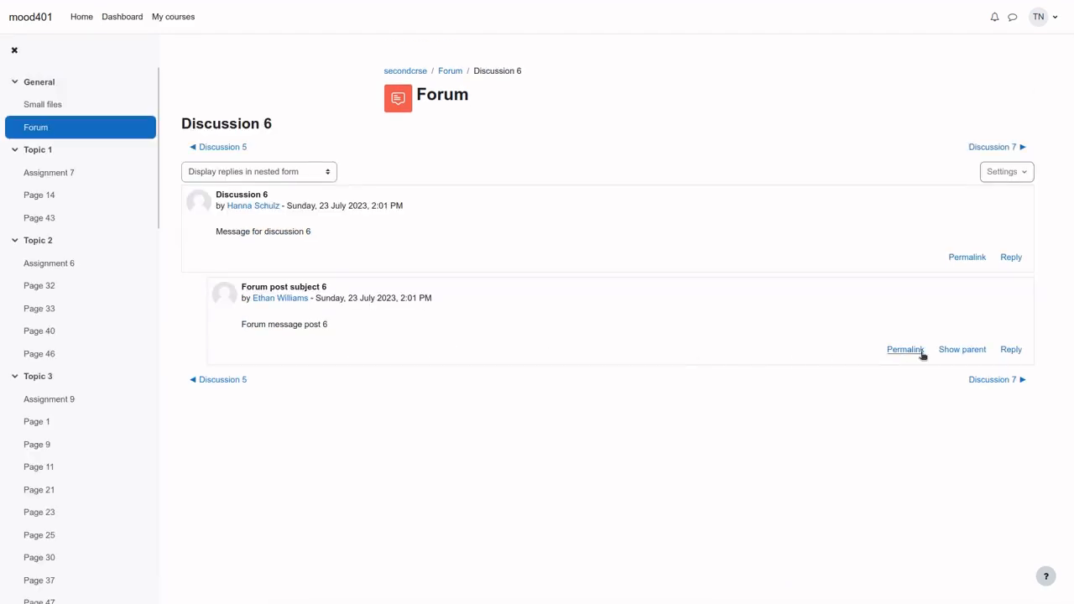
{"action": "left_click", "coordinate": [1010, 349]}
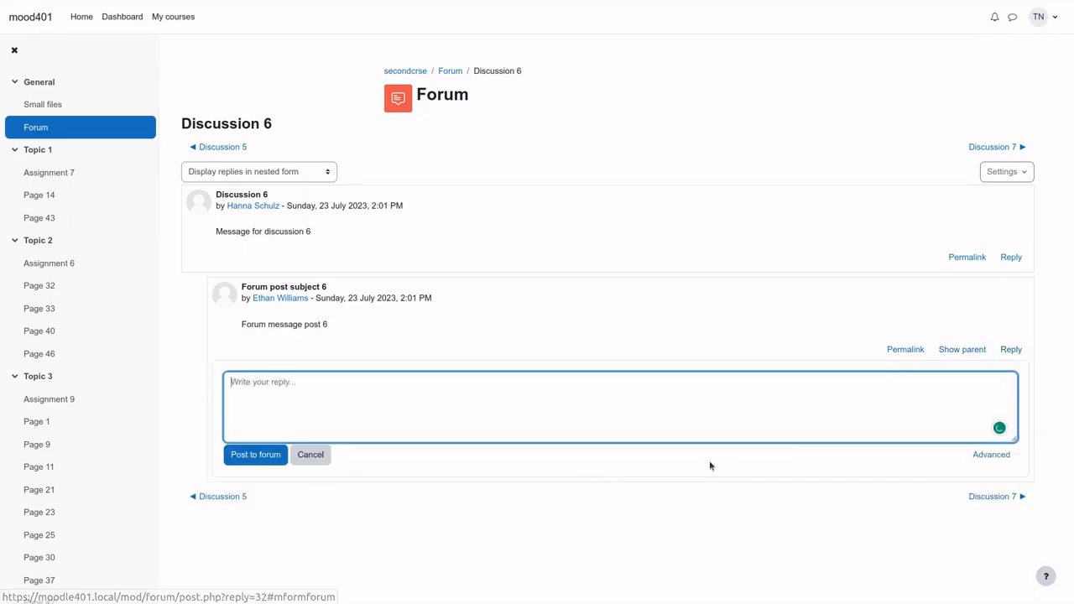
{"action": "left_click", "coordinate": [991, 454]}
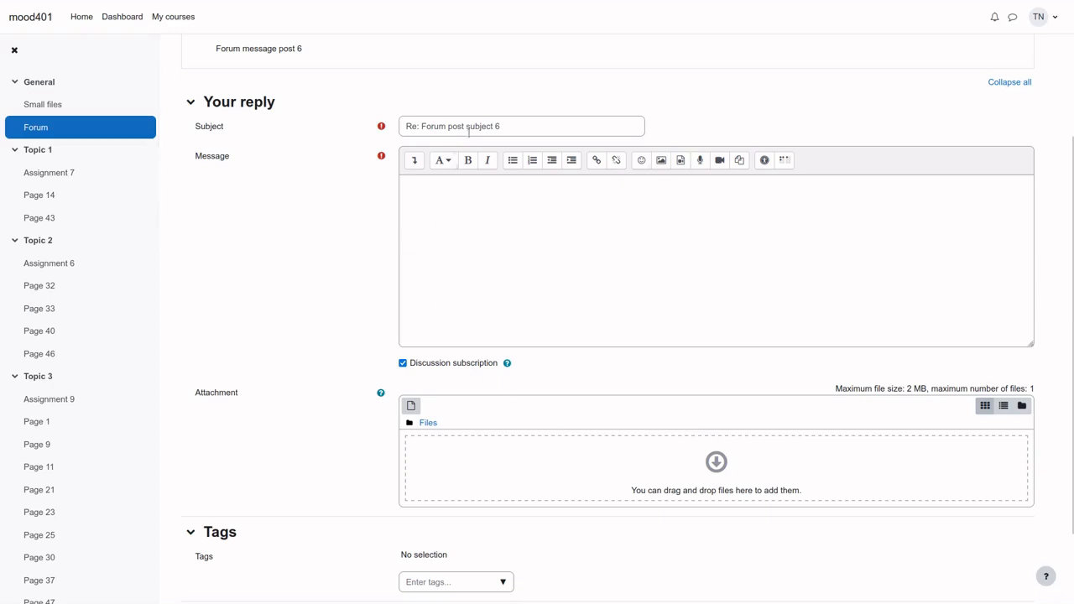
Start adding an image to the reply message, choosing aws.png from the private files
{"action": "left_click", "coordinate": [661, 160]}
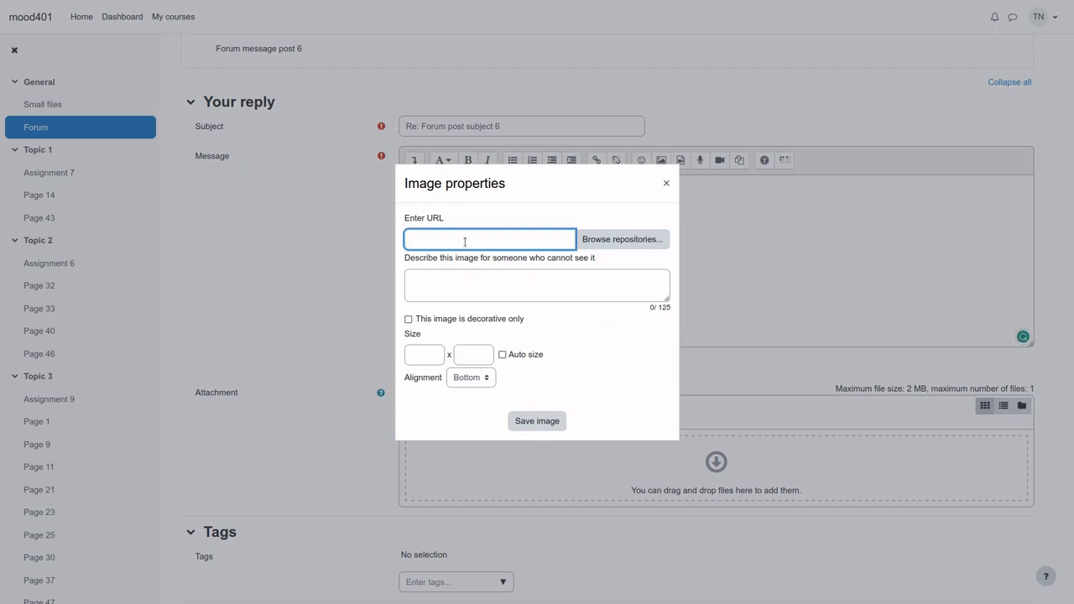
{"action": "left_click", "coordinate": [611, 240]}
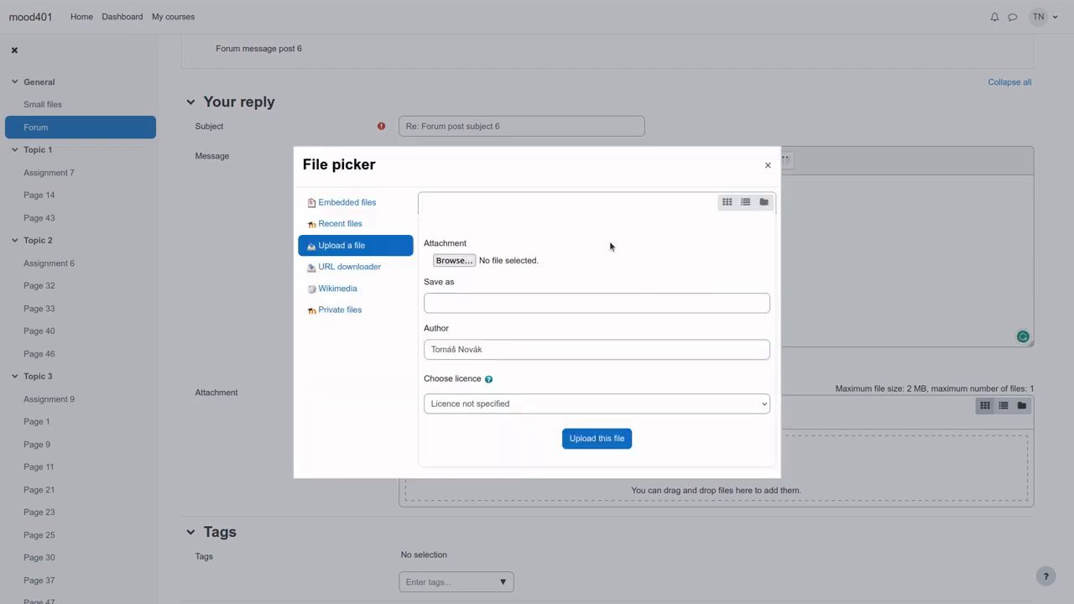
{"action": "left_click", "coordinate": [352, 311]}
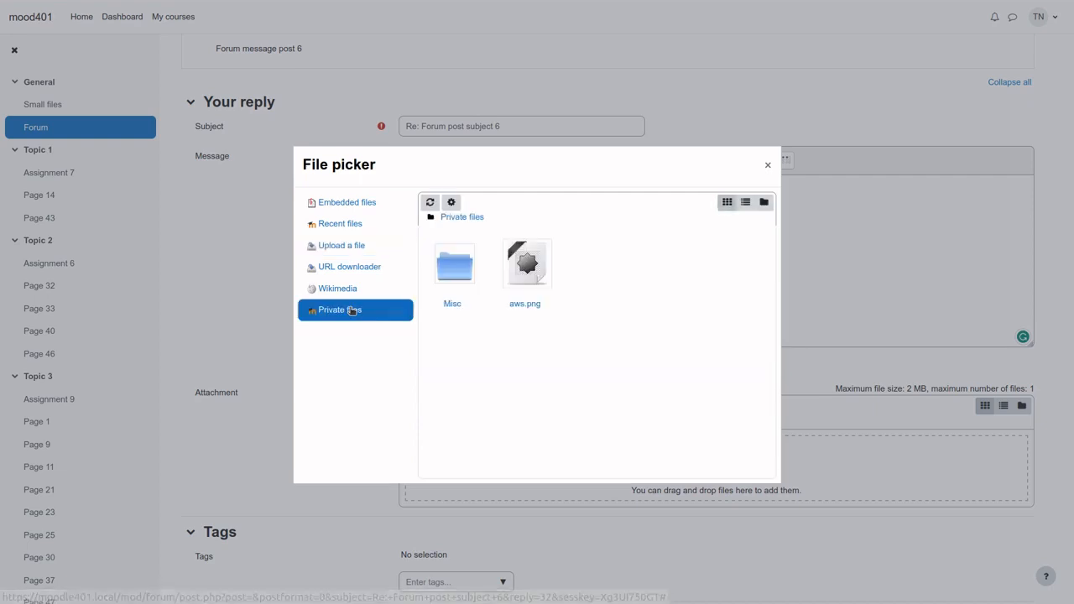
{"action": "left_click", "coordinate": [547, 281]}
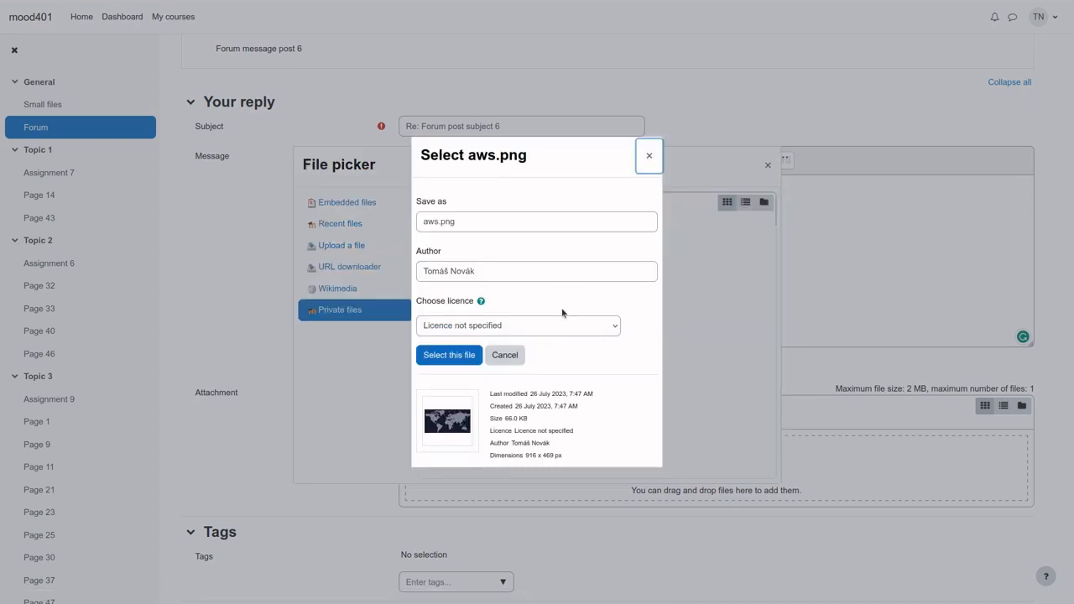
{"action": "left_click", "coordinate": [480, 354]}
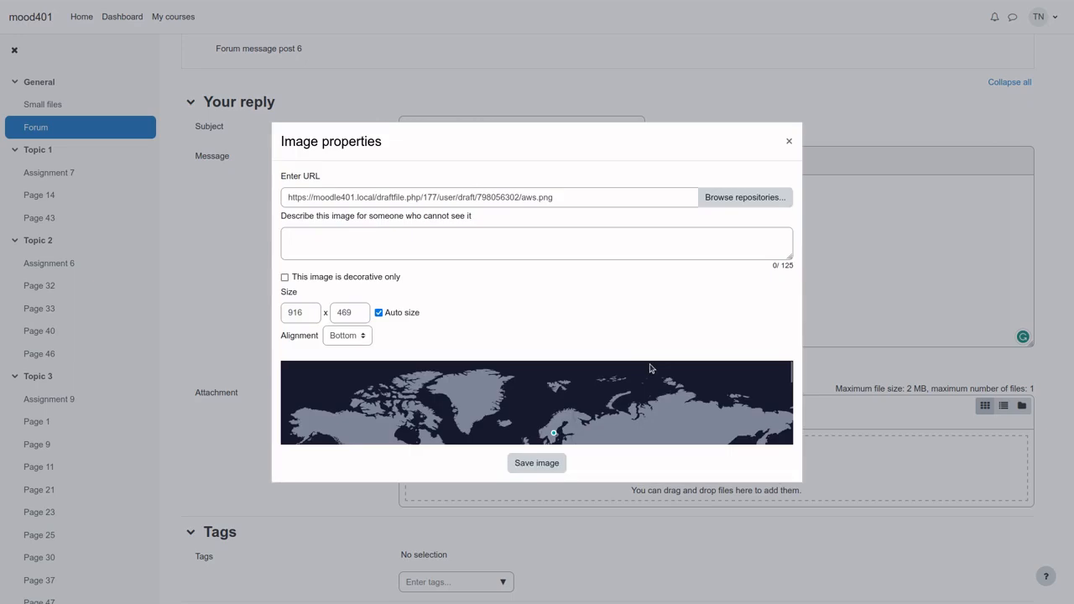
Describe the image as "Id eligendi saepe repellendus Rerum consectetur ipsum reprehenderit lorem dolorem minim illum" and insert it into the reply
{"action": "left_click", "coordinate": [356, 237]}
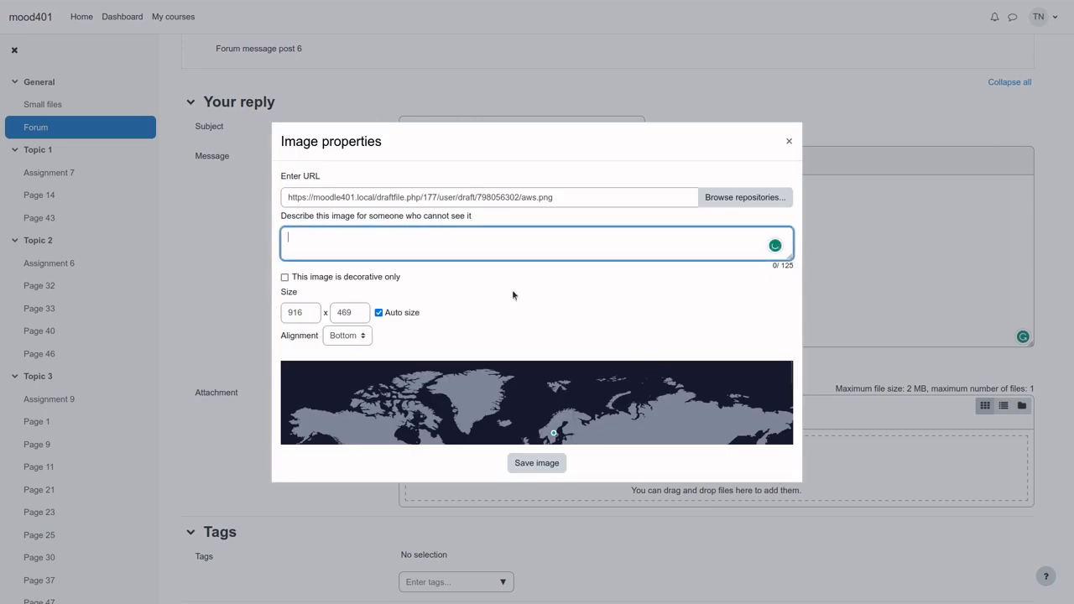
{"action": "right_click", "coordinate": [369, 236]}
{"action": "mouse_move", "coordinate": [503, 426]}
{"action": "left_click", "coordinate": [620, 459]}
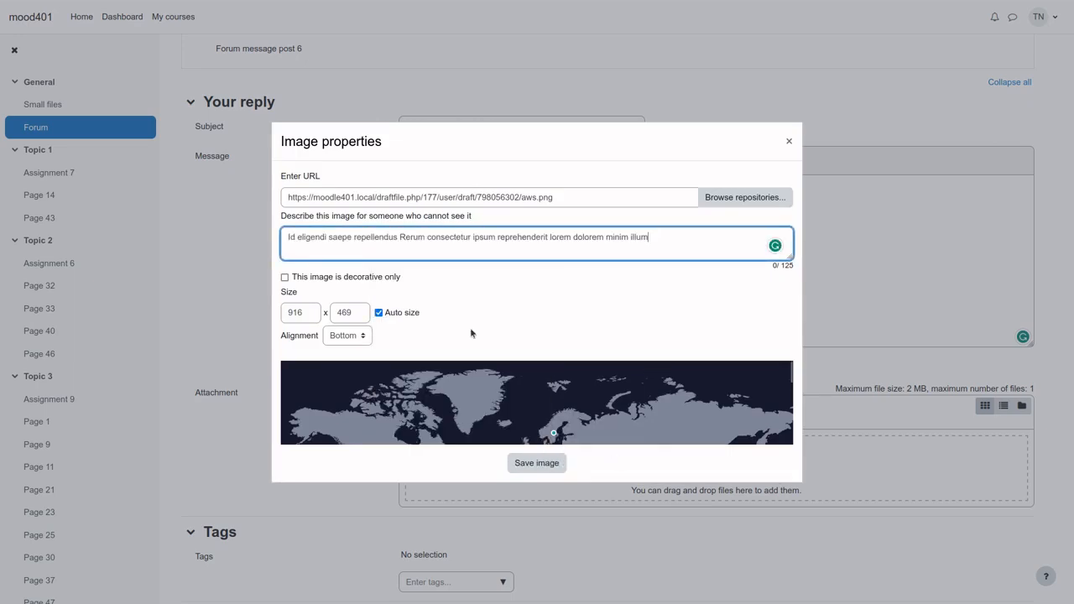
{"action": "left_click", "coordinate": [537, 463]}
Look over the reply with its inserted image and log out of the current account
{"action": "scroll", "coordinate": [977, 297], "scroll_direction": "up", "scroll_amount": 1}
{"action": "scroll", "coordinate": [977, 298], "scroll_direction": "up", "scroll_amount": 1}
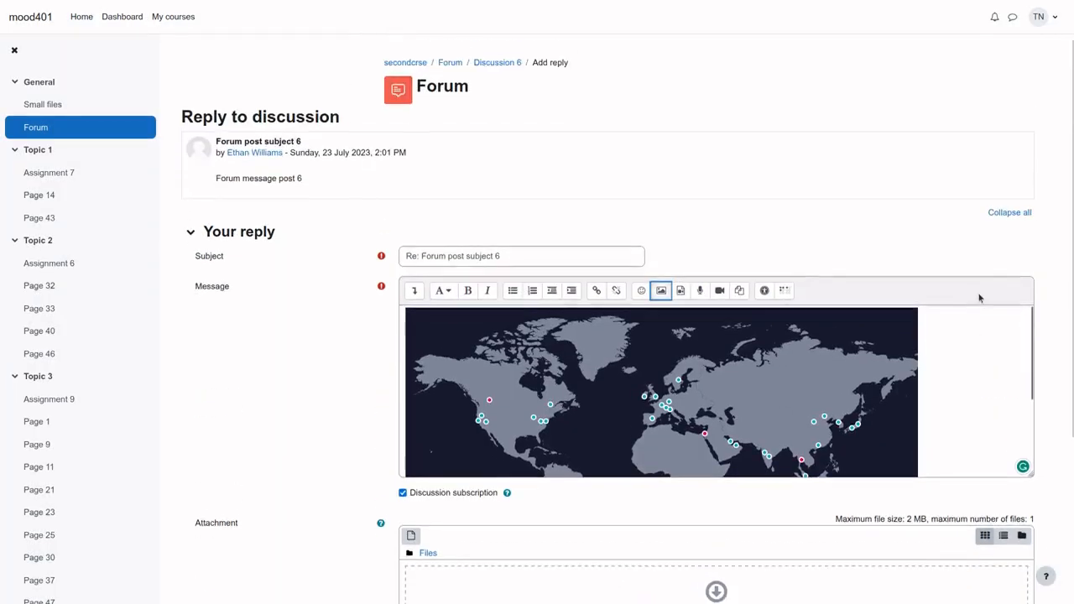
{"action": "scroll", "coordinate": [977, 298], "scroll_direction": "down", "scroll_amount": 1}
{"action": "scroll", "coordinate": [799, 330], "scroll_direction": "up", "scroll_amount": 1}
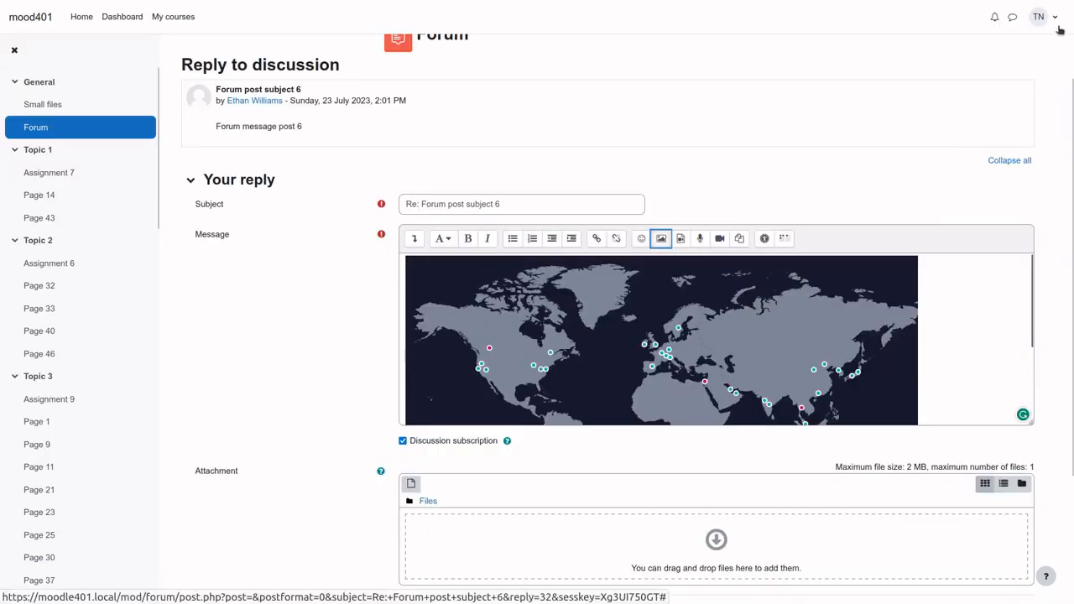
{"action": "left_click", "coordinate": [1048, 16]}
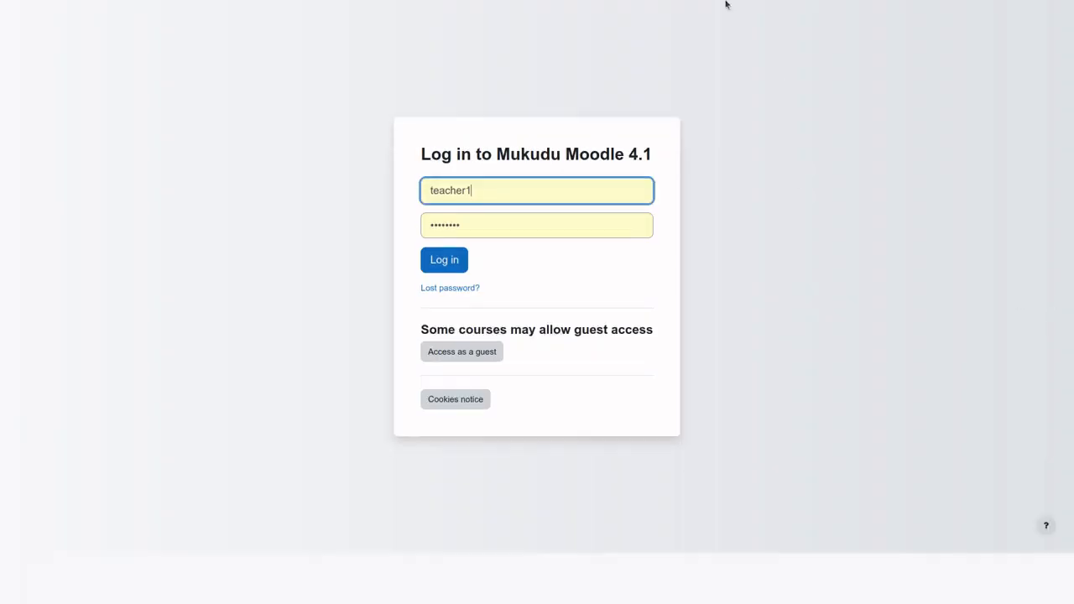
Log in with the teacher account and examine its private files, including the contents of the Misc folder
{"action": "left_click", "coordinate": [445, 284]}
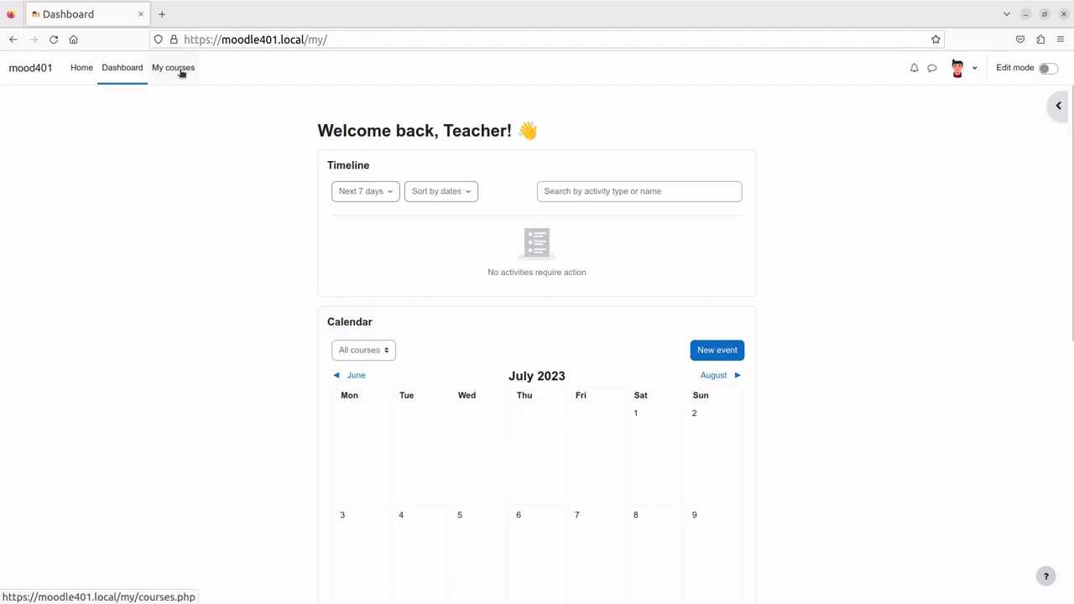
{"action": "left_click", "coordinate": [180, 72]}
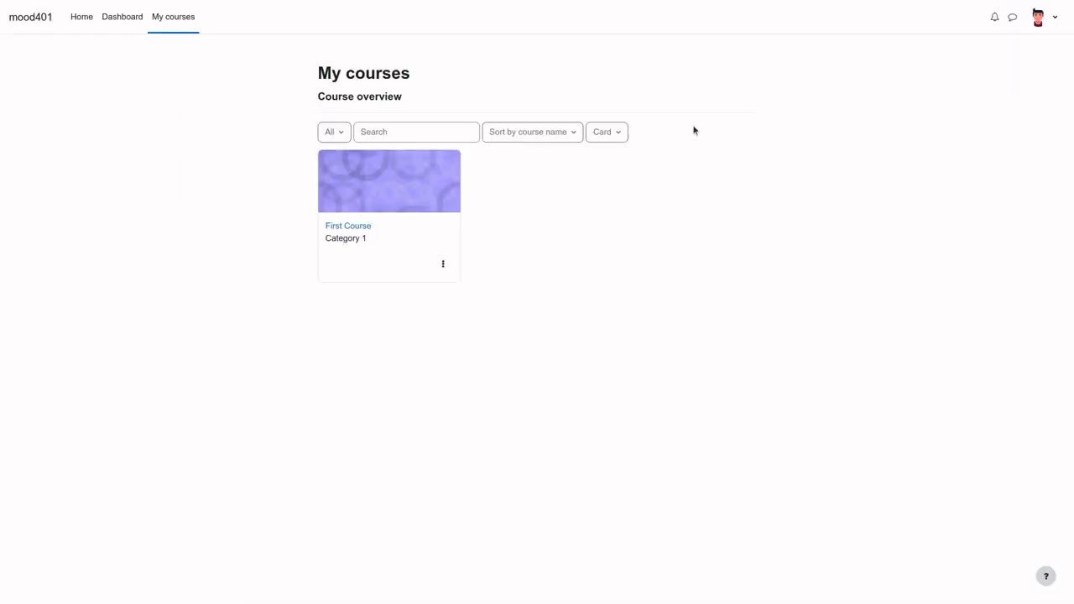
{"action": "left_click", "coordinate": [1054, 19]}
{"action": "left_click", "coordinate": [965, 100]}
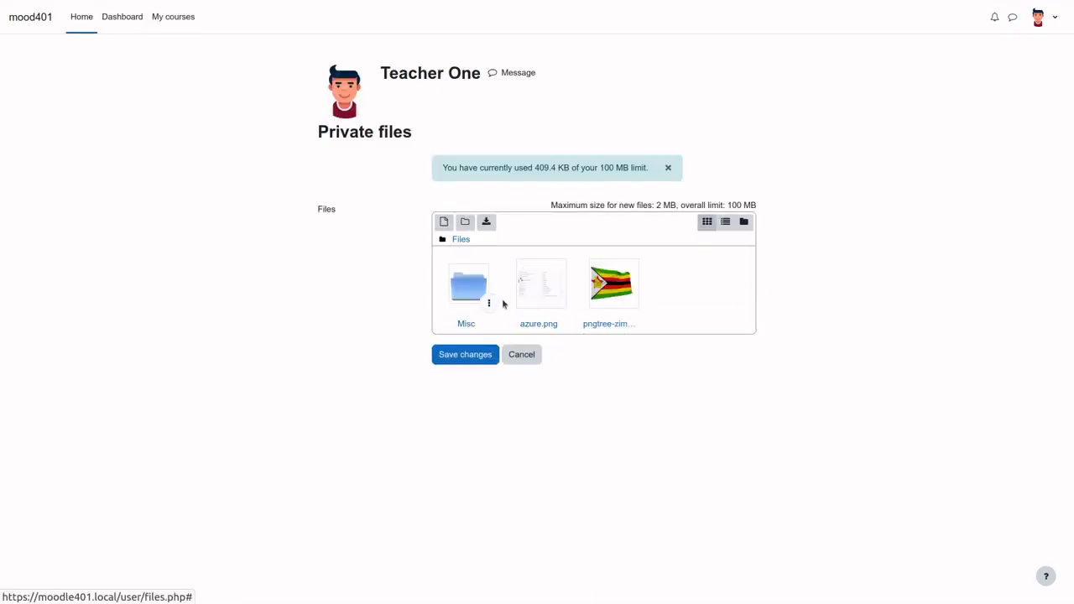
{"action": "left_click", "coordinate": [466, 300]}
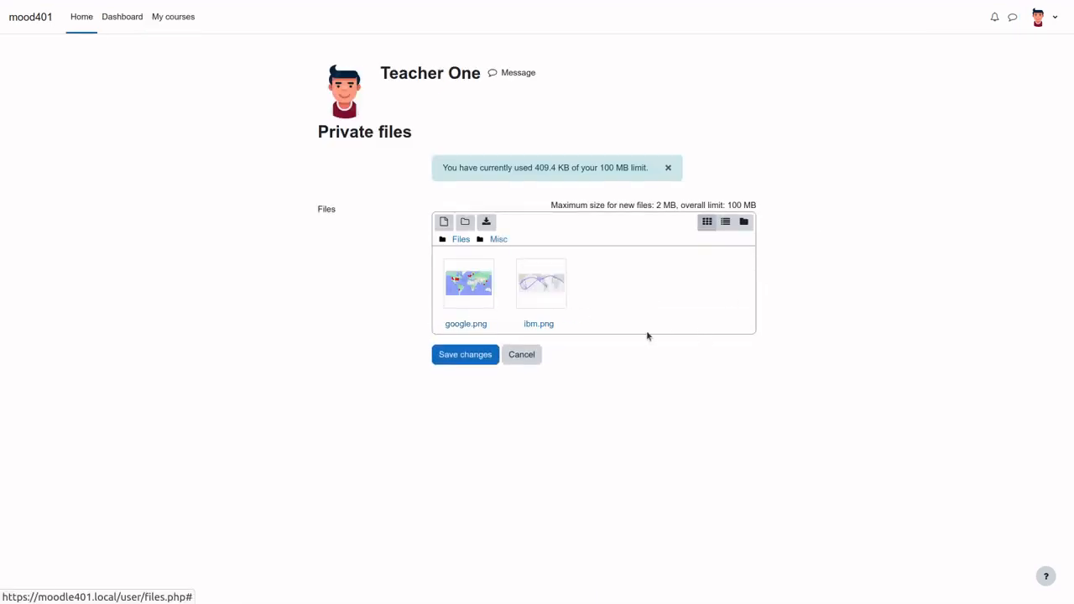
{"action": "left_click", "coordinate": [522, 354]}
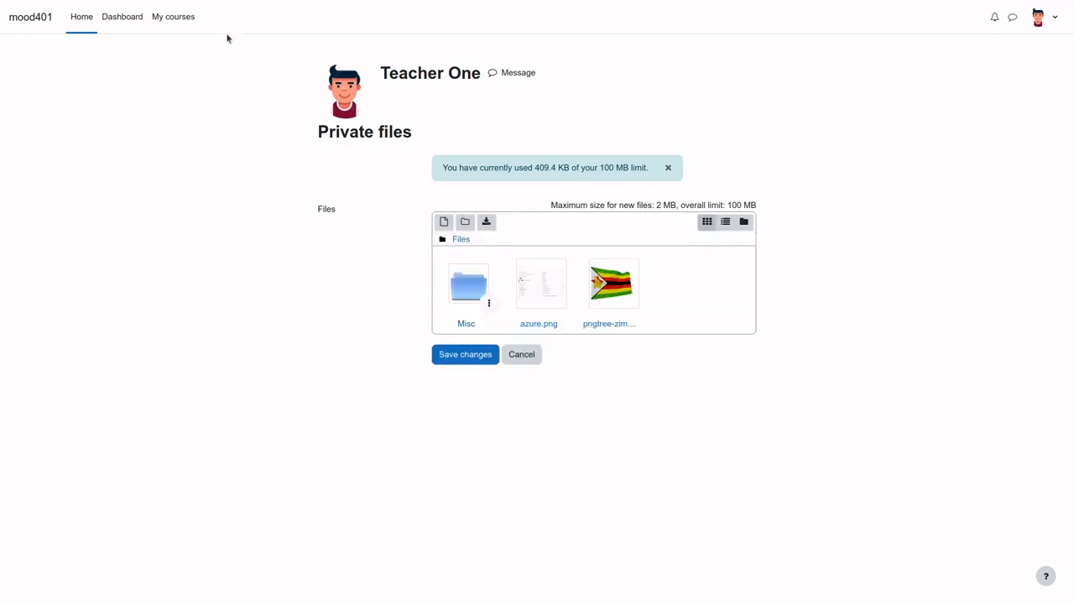
Open First Course in edit mode and start adding a File resource to its General section
{"action": "left_click", "coordinate": [172, 18]}
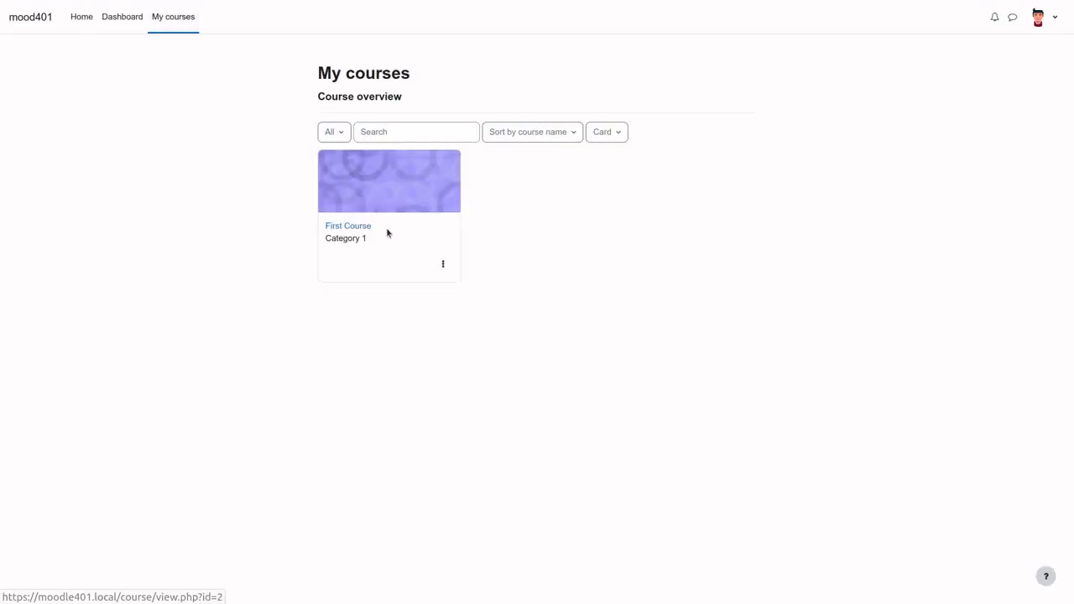
{"action": "left_click", "coordinate": [355, 229]}
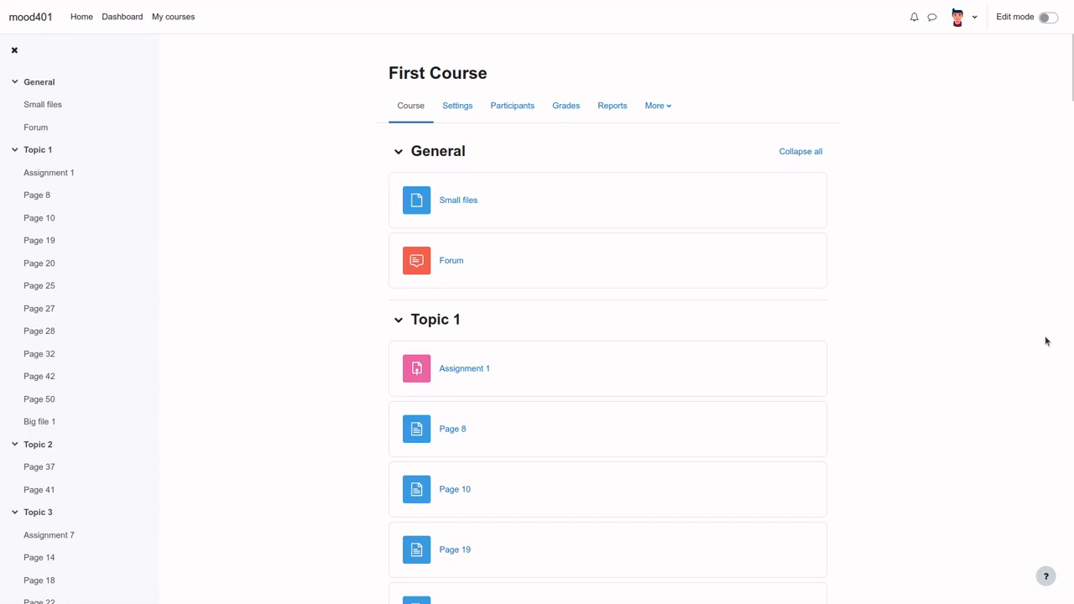
{"action": "left_click", "coordinate": [1047, 17]}
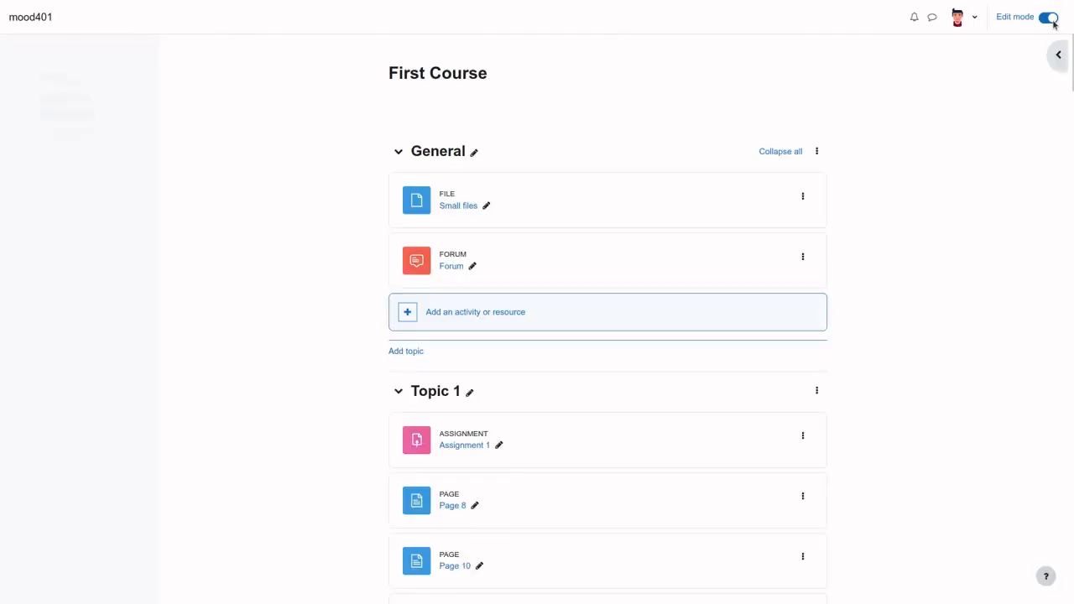
{"action": "left_click", "coordinate": [501, 315]}
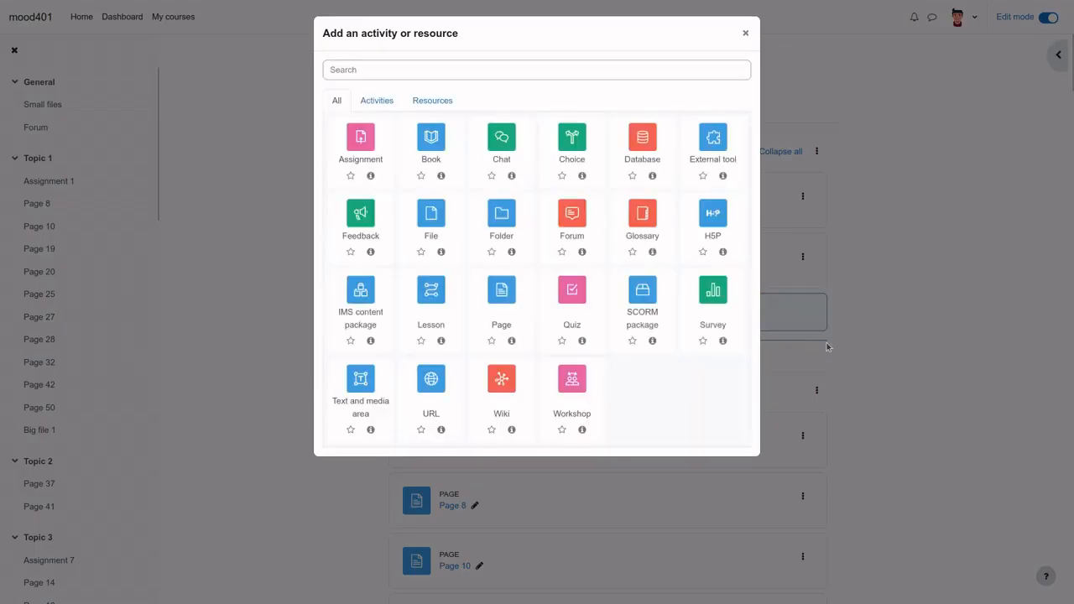
{"action": "left_click", "coordinate": [428, 237]}
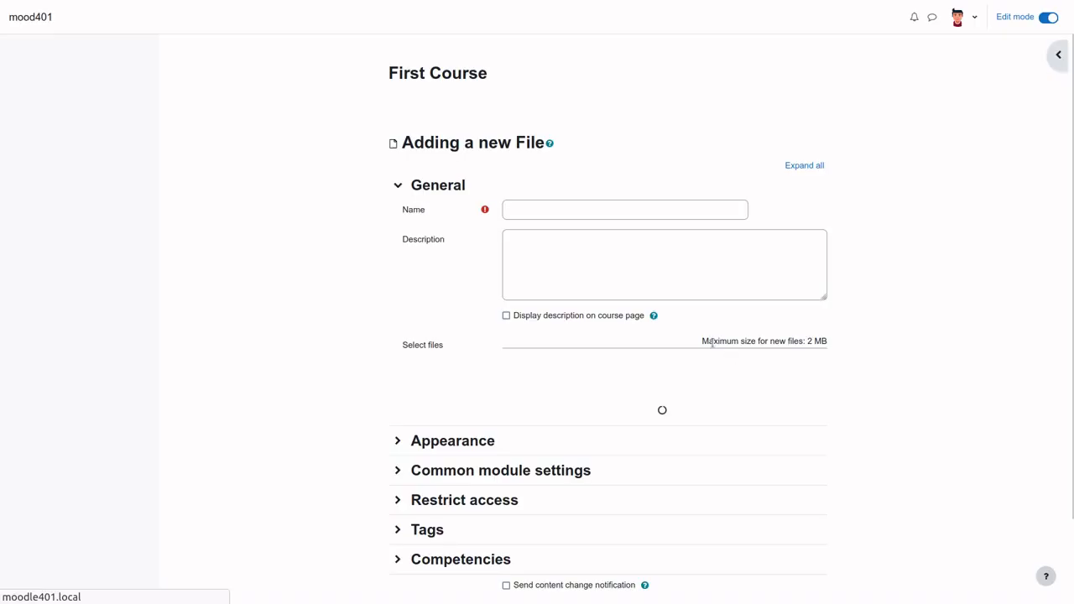
Name the new file resource "Copied File" and fill its description with Fake Filler dummy text
{"action": "scroll", "coordinate": [844, 300], "scroll_direction": "down", "scroll_amount": 3}
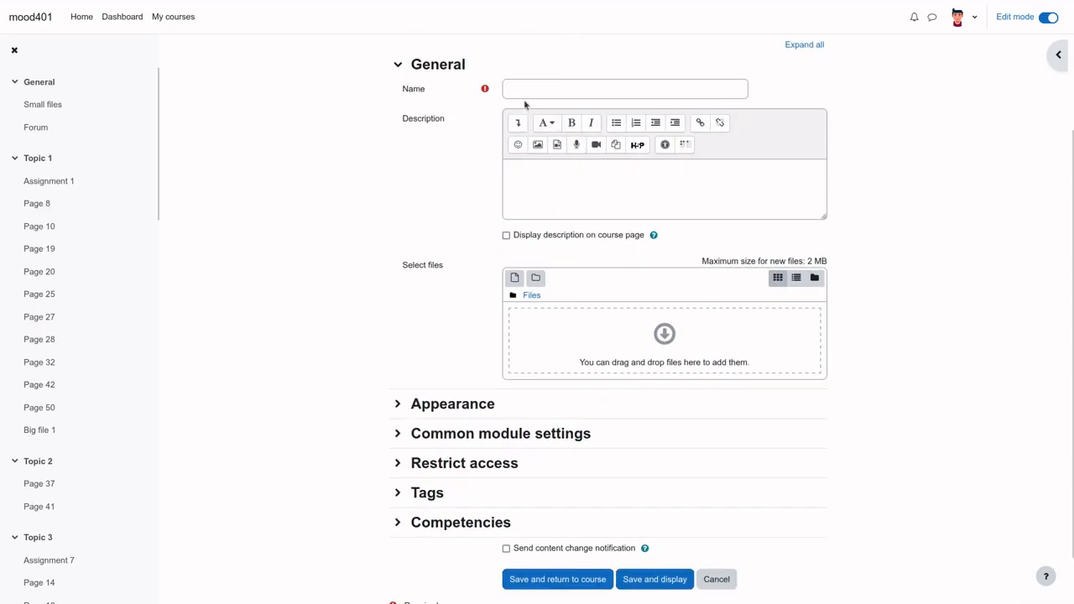
{"action": "left_click", "coordinate": [521, 90]}
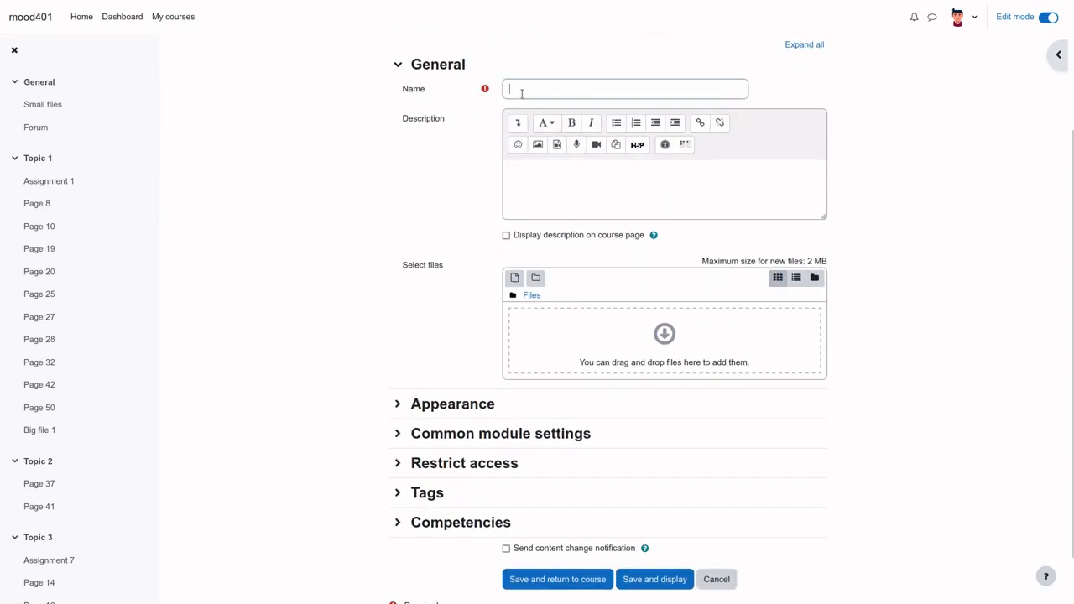
{"action": "left_click", "coordinate": [575, 180]}
{"action": "right_click", "coordinate": [572, 181]}
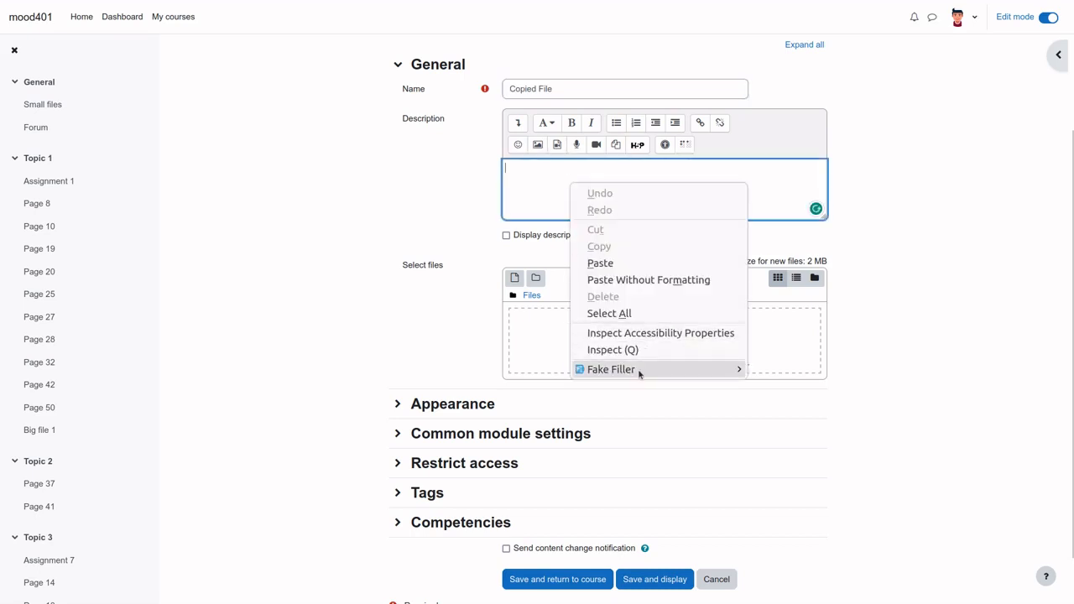
{"action": "mouse_move", "coordinate": [640, 371]}
{"action": "left_click", "coordinate": [815, 401]}
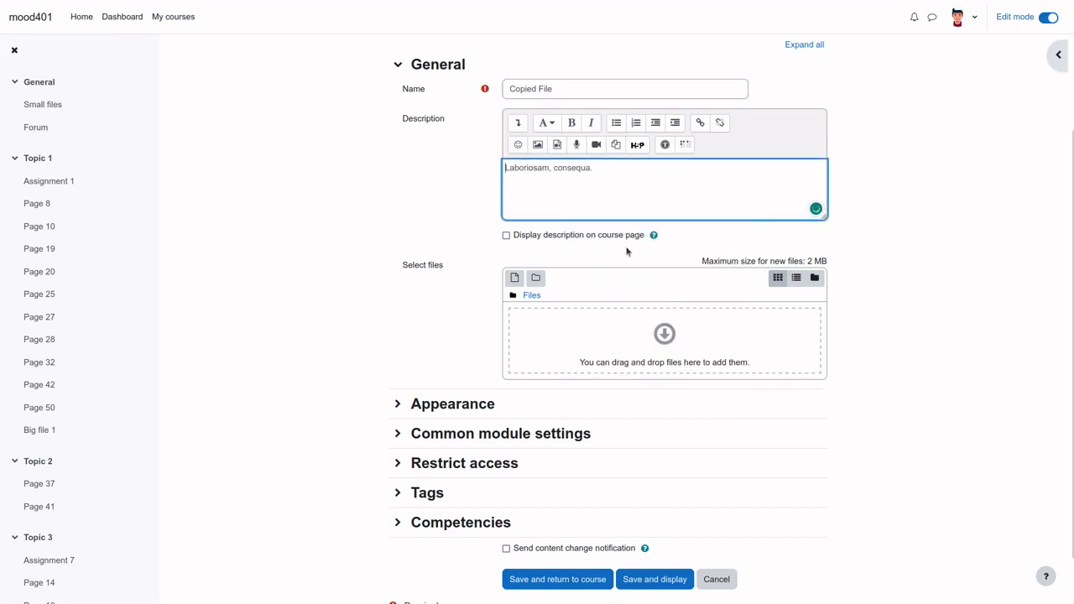
Attach azure.png from the private files as a copy of the file, and save the resource, returning to the course
{"action": "left_click", "coordinate": [514, 277]}
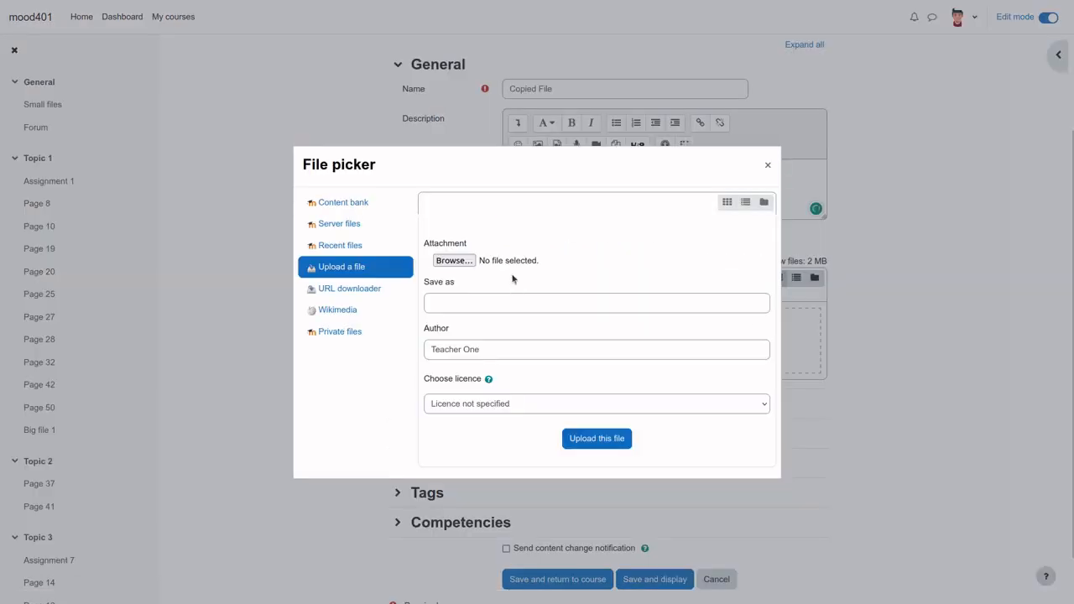
{"action": "left_click", "coordinate": [338, 333]}
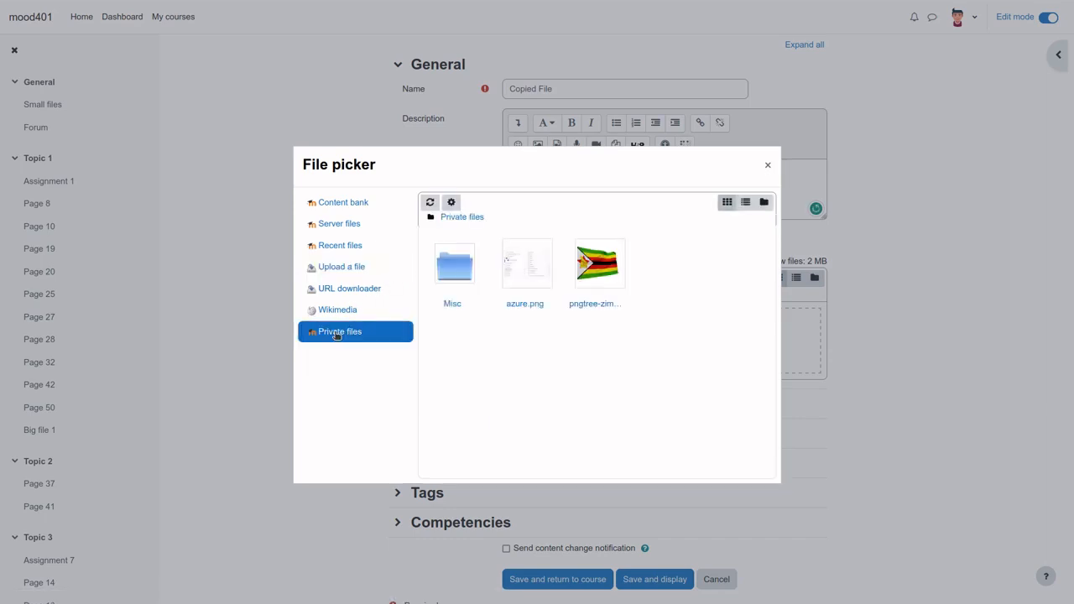
{"action": "left_click", "coordinate": [548, 271]}
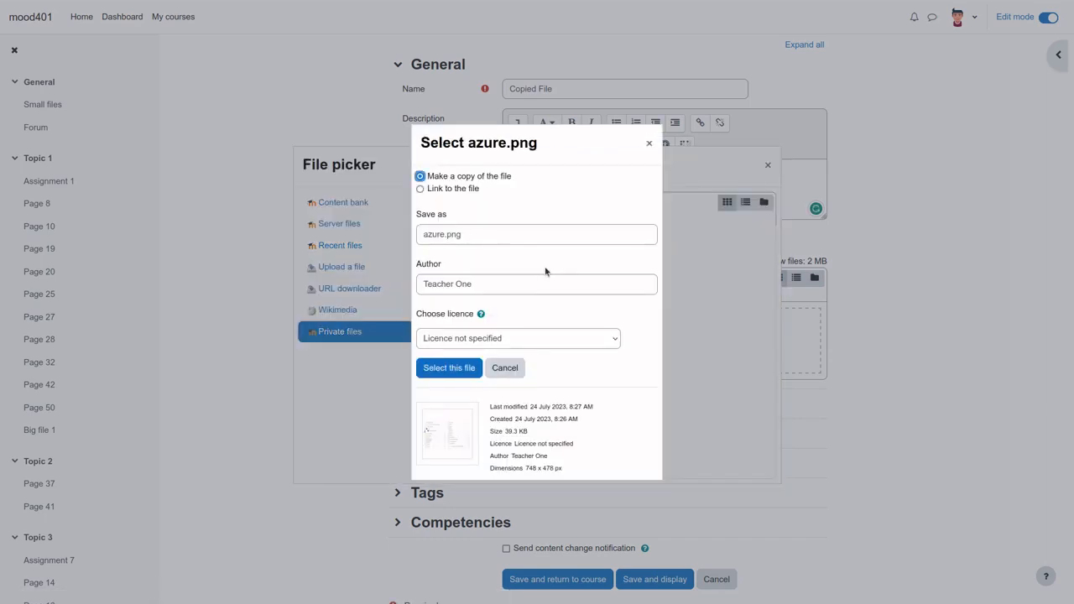
{"action": "left_click", "coordinate": [453, 370]}
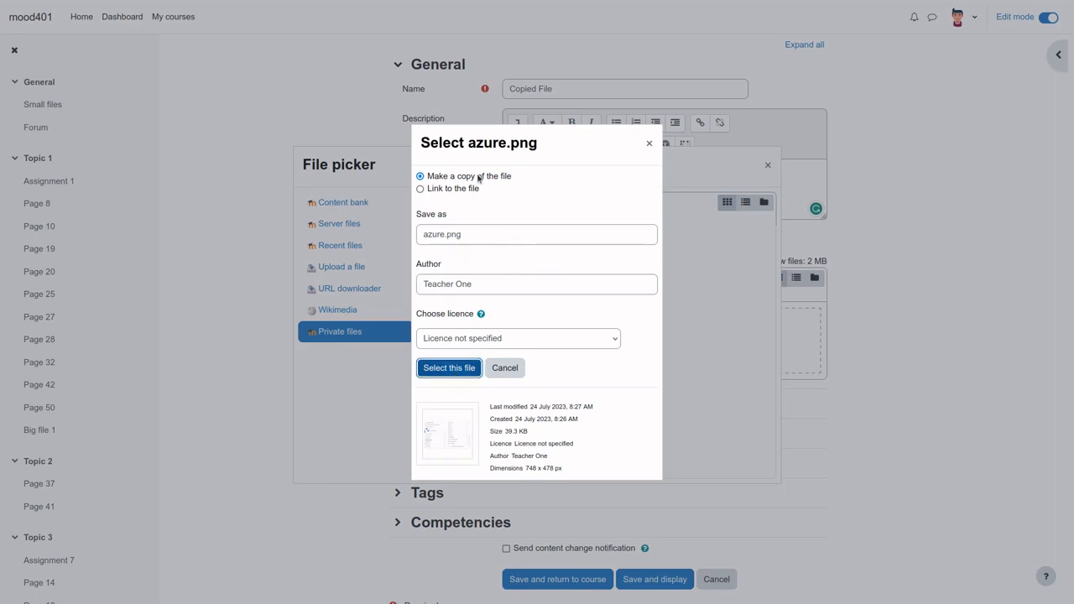
{"action": "left_click", "coordinate": [419, 188]}
{"action": "left_click", "coordinate": [429, 177]}
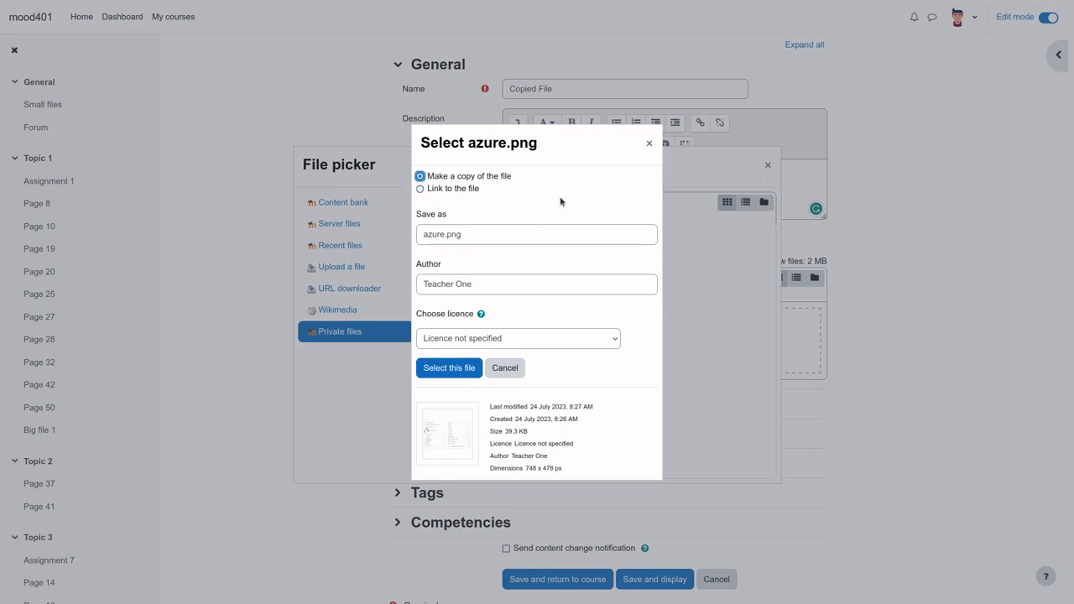
{"action": "left_click", "coordinate": [464, 371]}
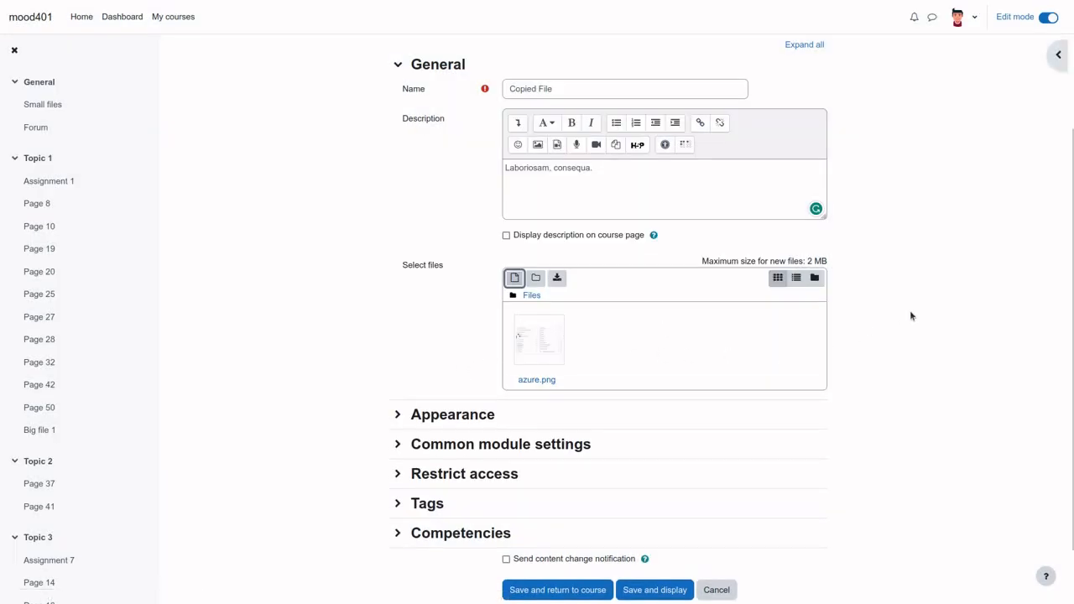
{"action": "scroll", "coordinate": [912, 316], "scroll_direction": "up", "scroll_amount": 2}
{"action": "scroll", "coordinate": [912, 316], "scroll_direction": "down", "scroll_amount": 3}
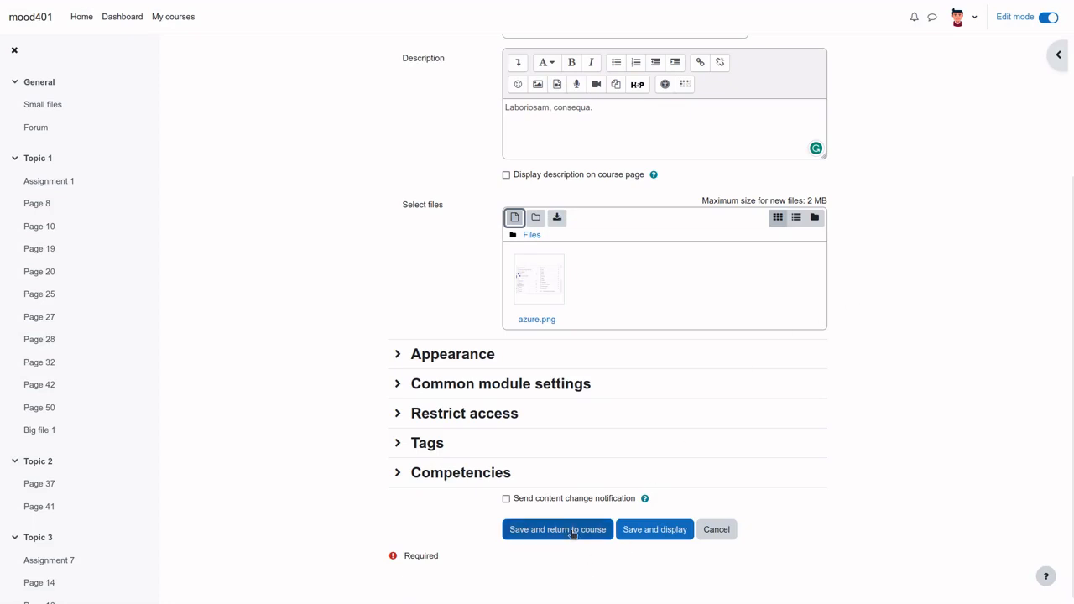
{"action": "left_click", "coordinate": [572, 532]}
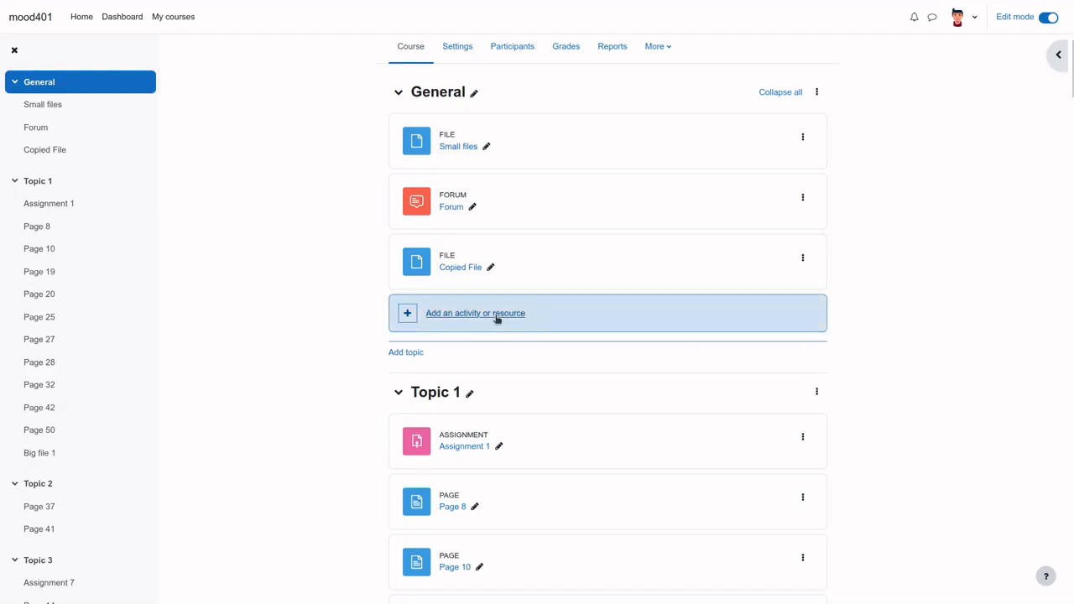
Start another File resource in the General section, named "Linked File", with Fake Filler dummy text as its description
{"action": "left_click", "coordinate": [791, 313]}
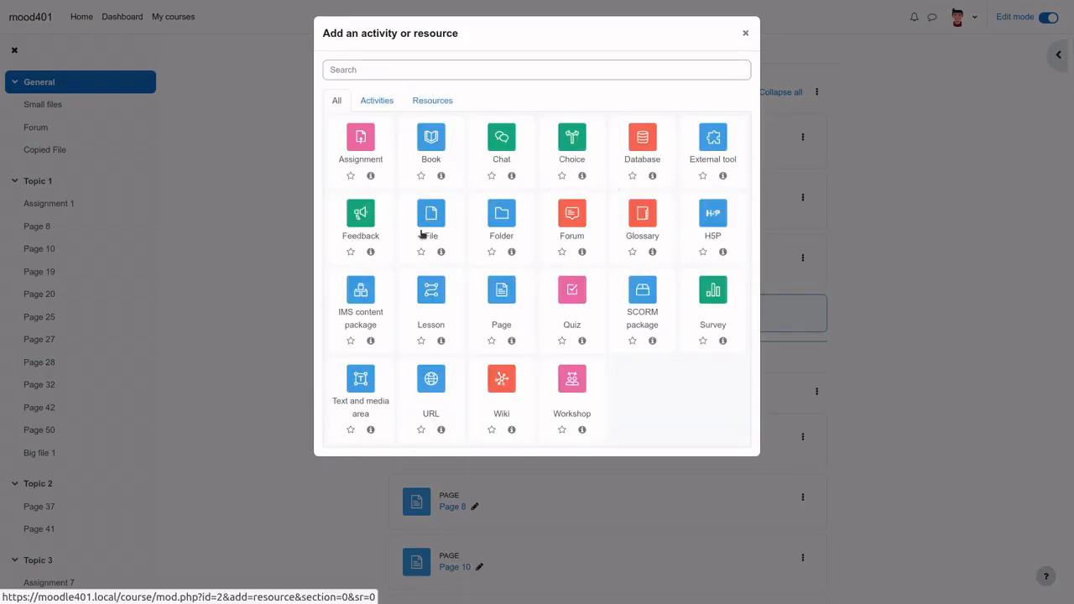
{"action": "left_click", "coordinate": [423, 234]}
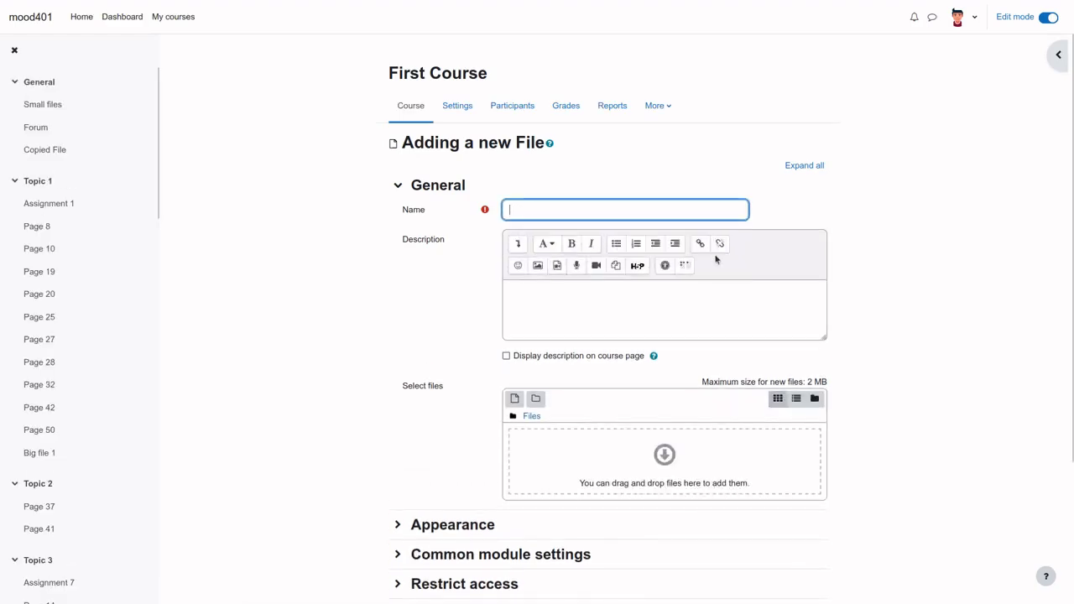
{"action": "type", "text": "Linked File"}
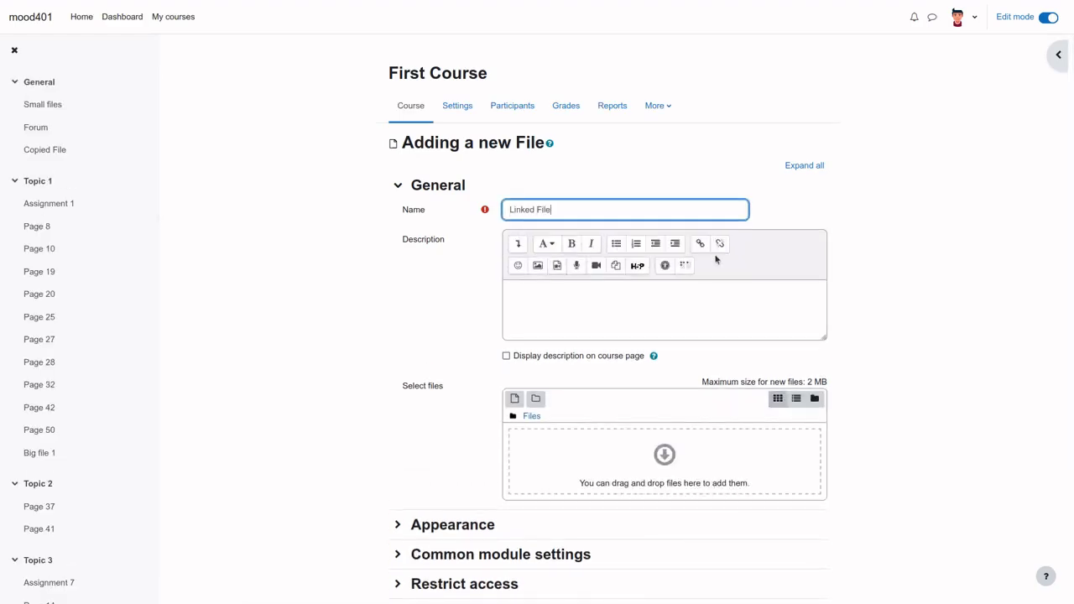
{"action": "left_click", "coordinate": [559, 297]}
{"action": "right_click", "coordinate": [558, 297]}
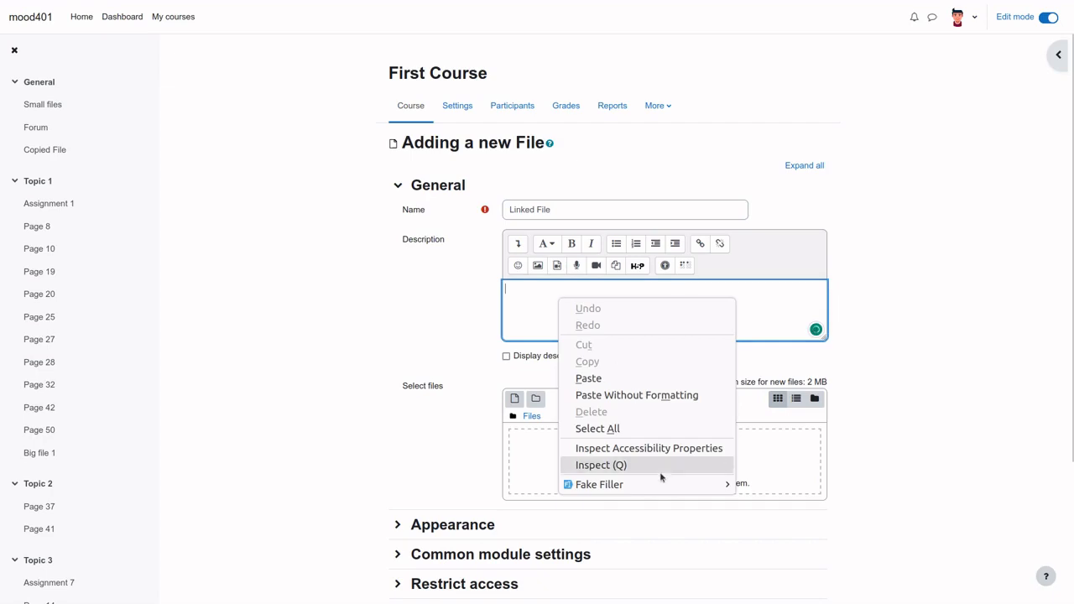
{"action": "mouse_move", "coordinate": [654, 489]}
{"action": "left_click", "coordinate": [781, 519]}
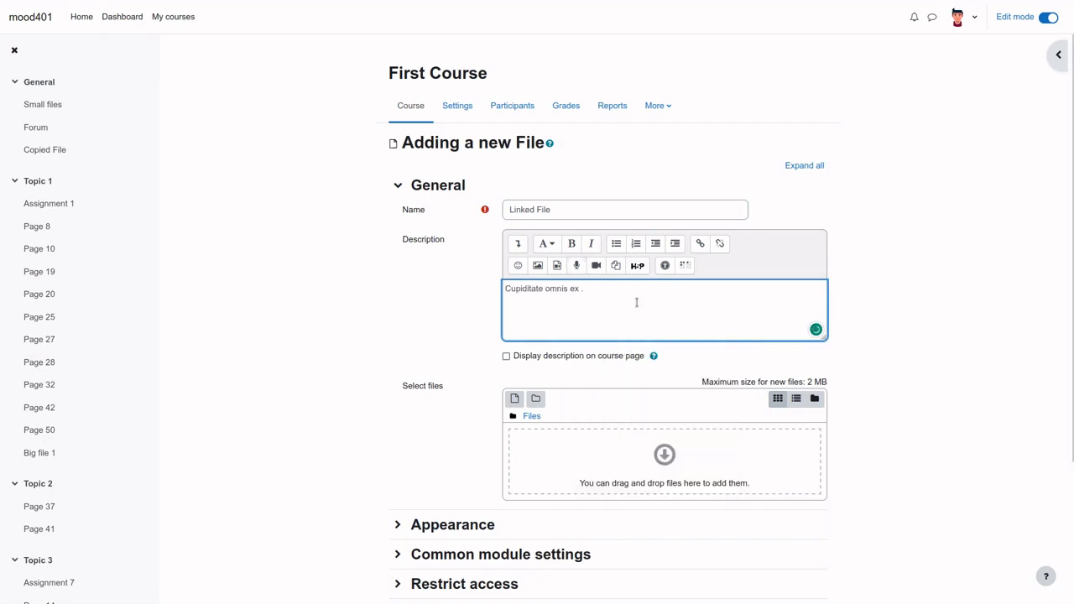
Attach the pngtree Zimbabwe flag image from the private files and save the resource, returning to the course
{"action": "scroll", "coordinate": [604, 312], "scroll_direction": "down", "scroll_amount": 2}
{"action": "left_click", "coordinate": [515, 220]}
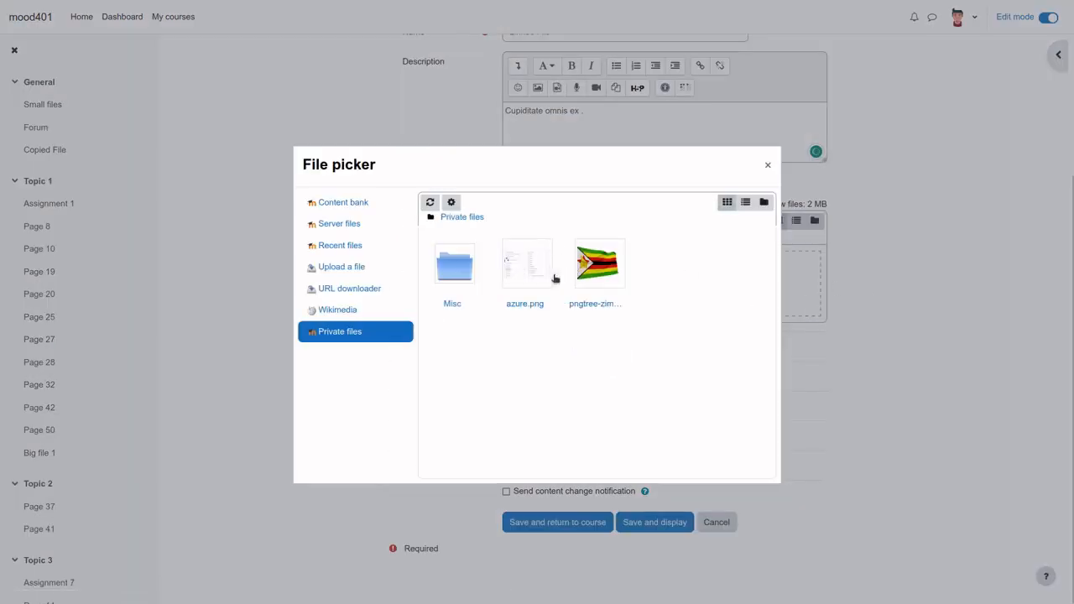
{"action": "left_click", "coordinate": [589, 277]}
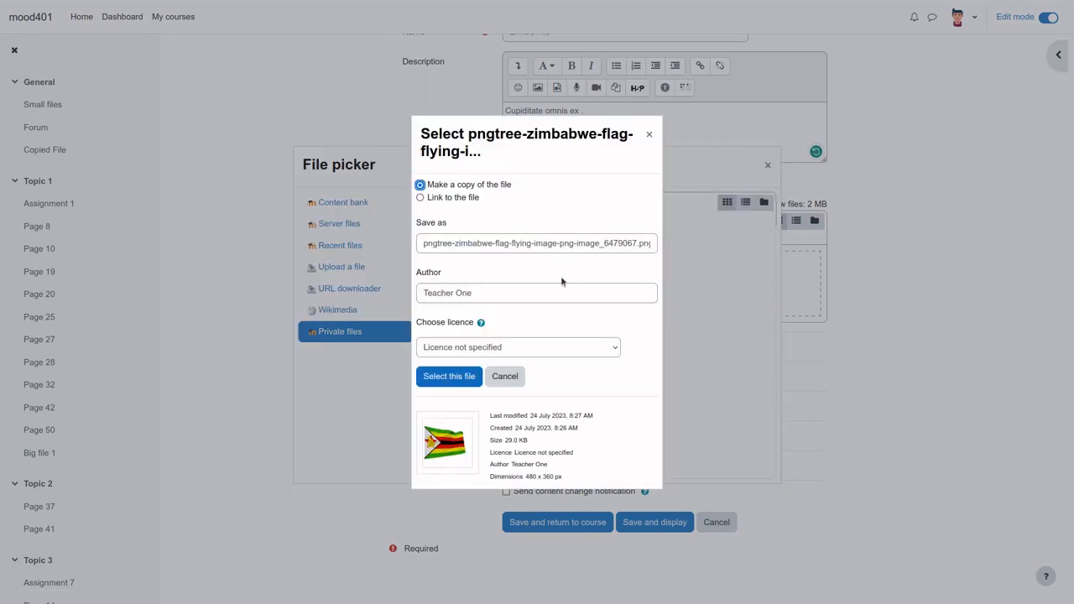
{"action": "left_click", "coordinate": [453, 385]}
{"action": "scroll", "coordinate": [656, 281], "scroll_direction": "up", "scroll_amount": 2}
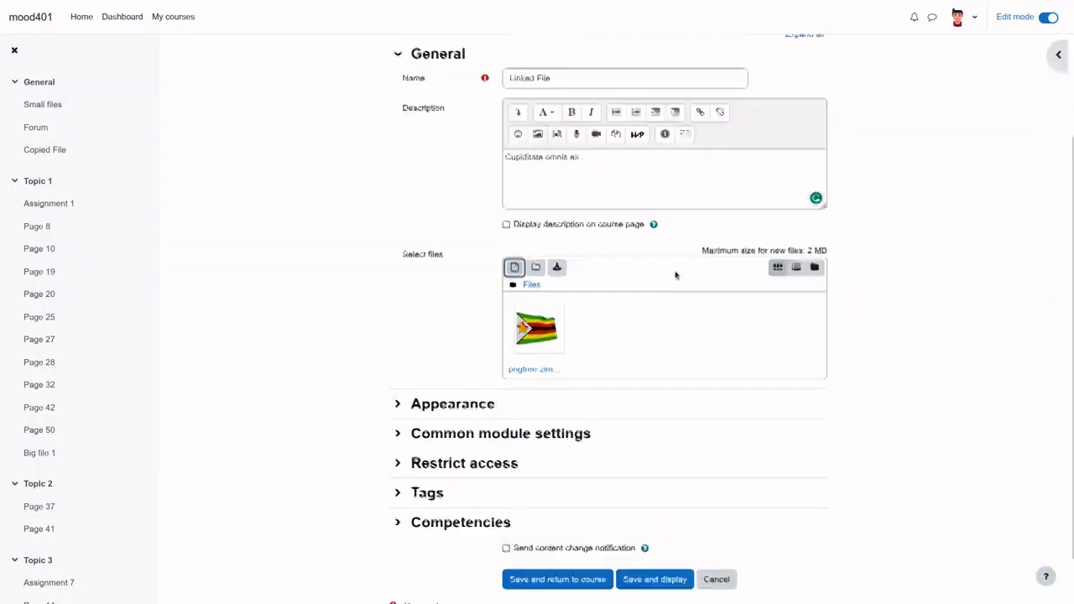
{"action": "scroll", "coordinate": [656, 282], "scroll_direction": "down", "scroll_amount": 2}
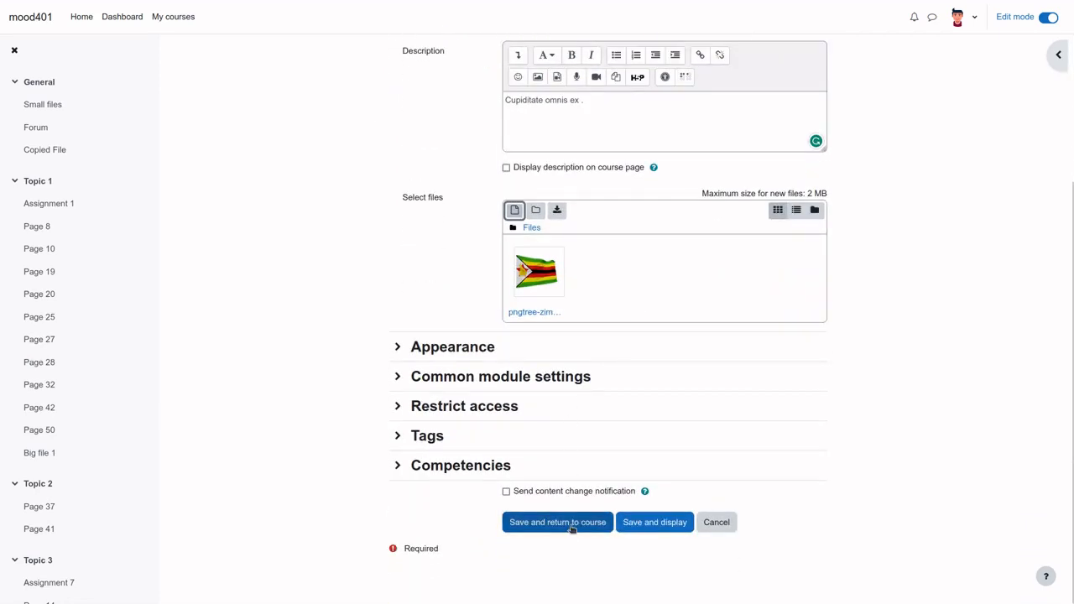
{"action": "left_click", "coordinate": [571, 523]}
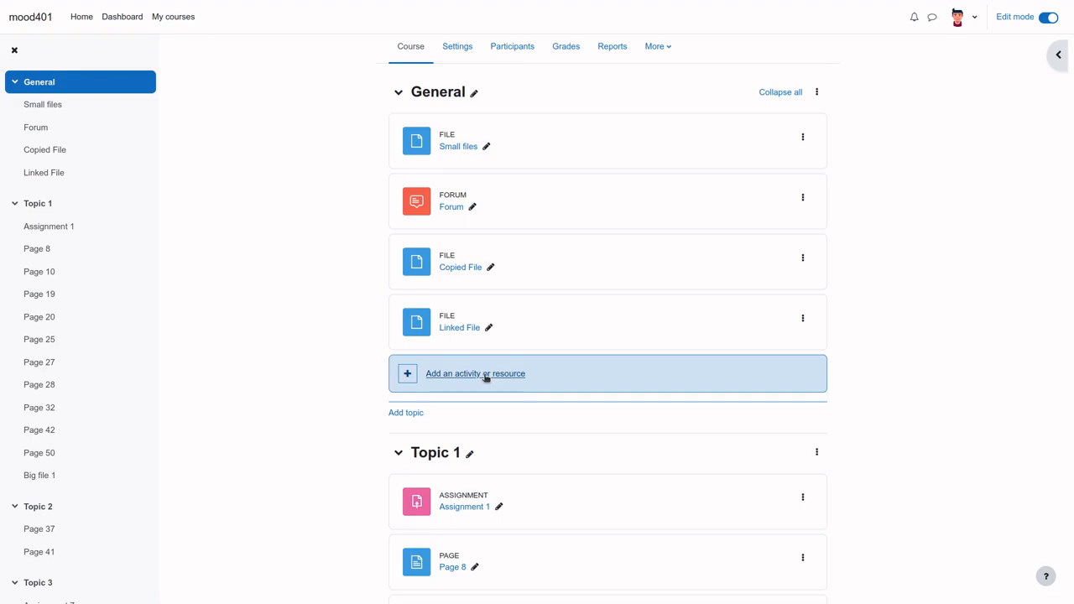
Add another File resource to the General section, named "Linked and Delete File", with Fake Filler dummy text as its description
{"action": "left_click", "coordinate": [486, 378]}
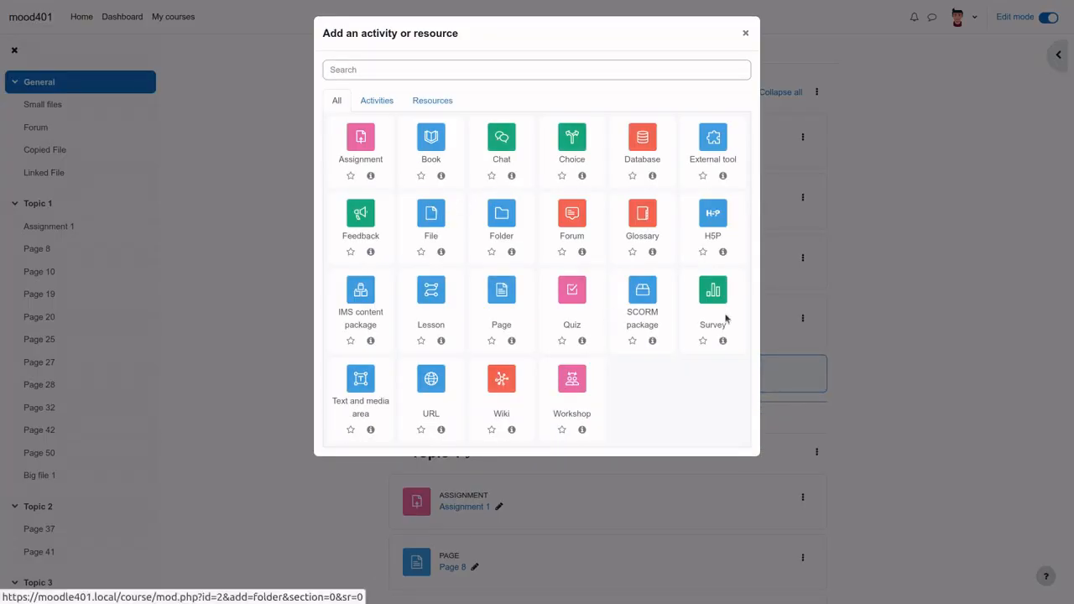
{"action": "left_click", "coordinate": [430, 214]}
{"action": "left_click", "coordinate": [522, 210]}
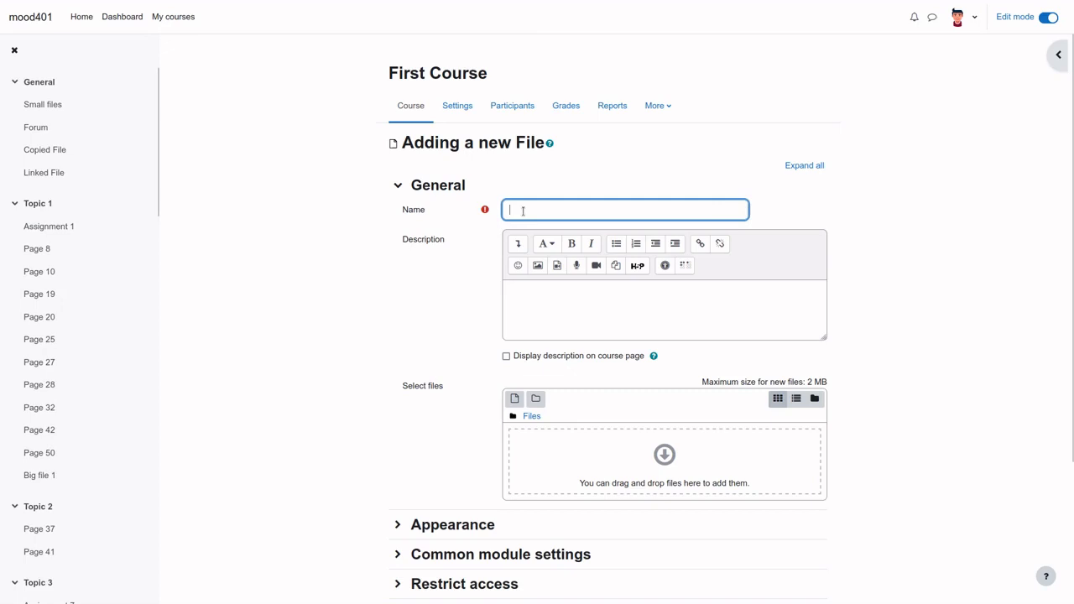
{"action": "type", "text": "Linked and Delete File"}
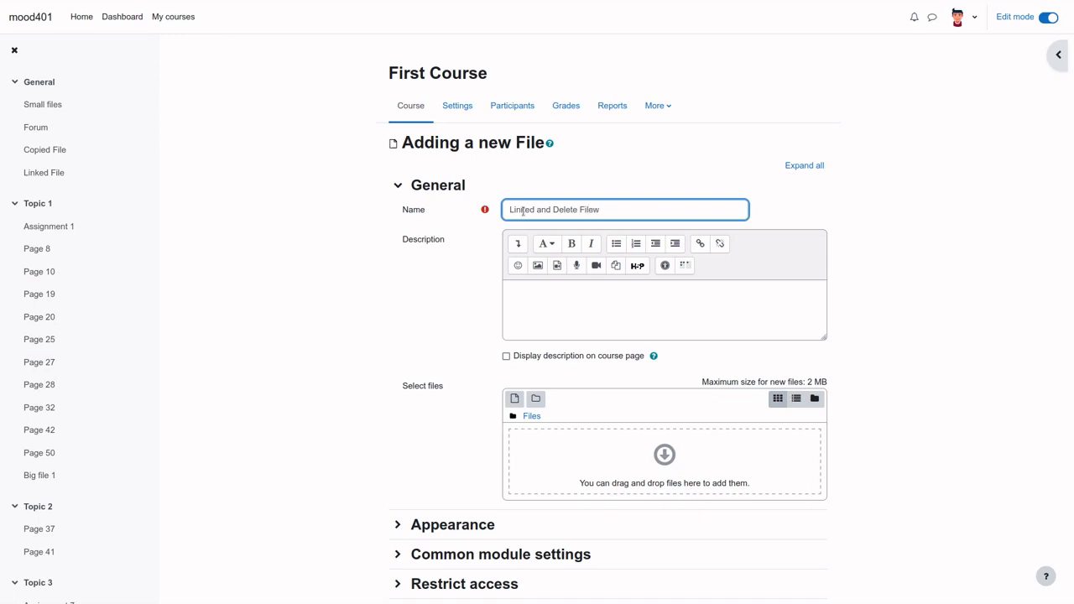
{"action": "right_click", "coordinate": [563, 299]}
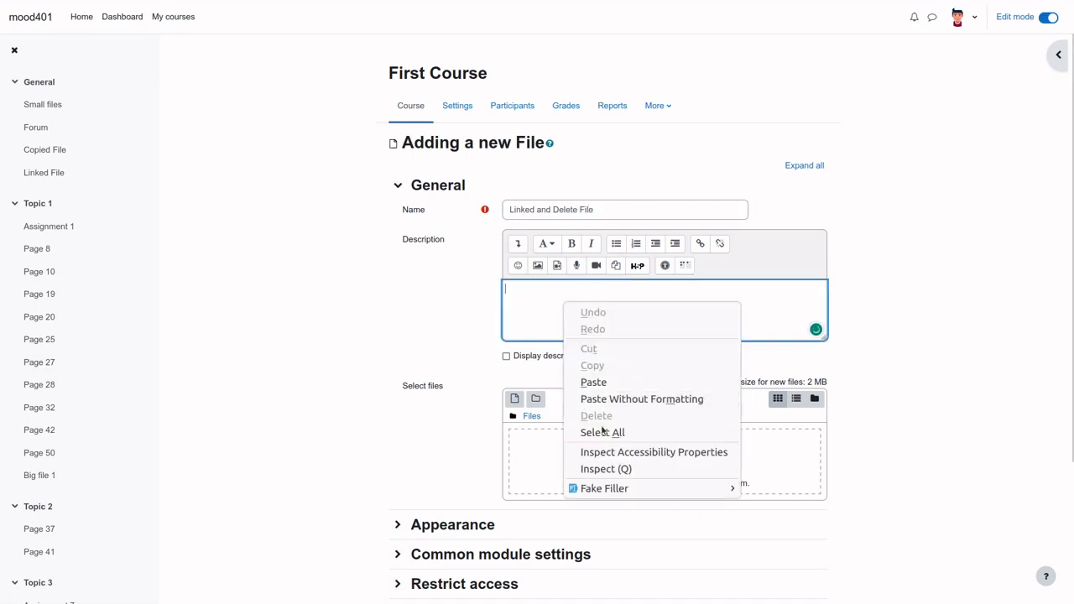
{"action": "mouse_move", "coordinate": [610, 489]}
{"action": "left_click", "coordinate": [817, 522]}
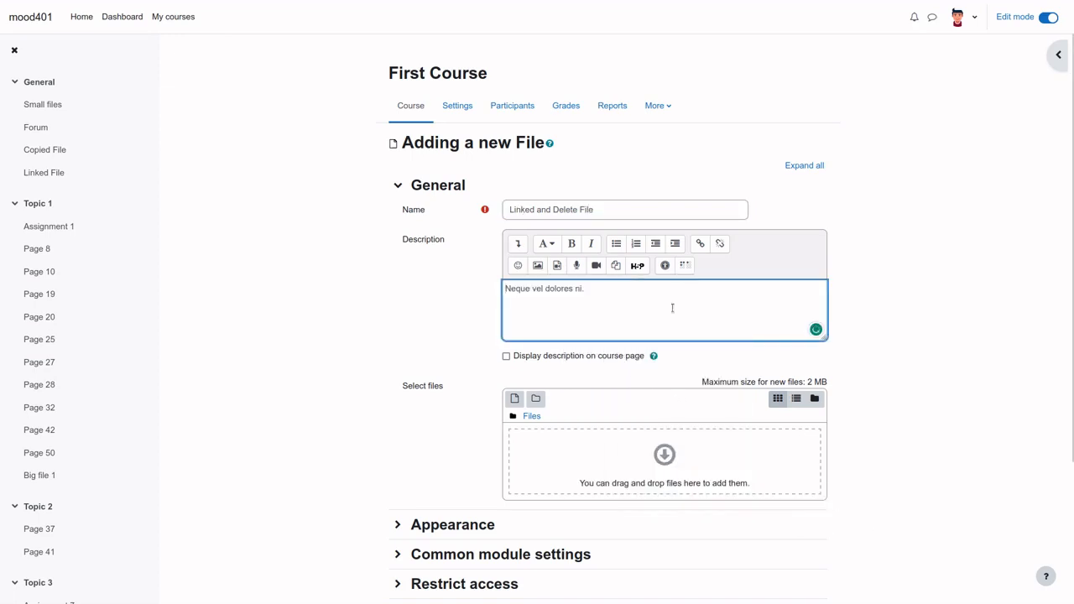
Attach ibm.png from the private files' Misc folder as a link to the file, and save the resource, returning to the course
{"action": "scroll", "coordinate": [623, 325], "scroll_direction": "down", "scroll_amount": 1}
{"action": "scroll", "coordinate": [622, 325], "scroll_direction": "down", "scroll_amount": 2}
{"action": "left_click", "coordinate": [513, 277]}
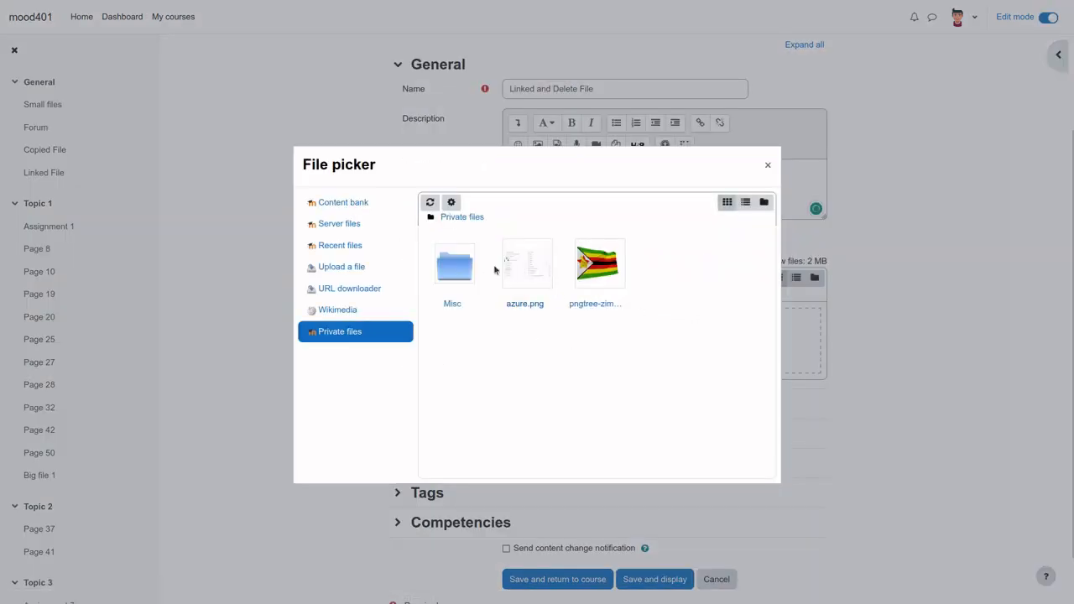
{"action": "left_click", "coordinate": [528, 275]}
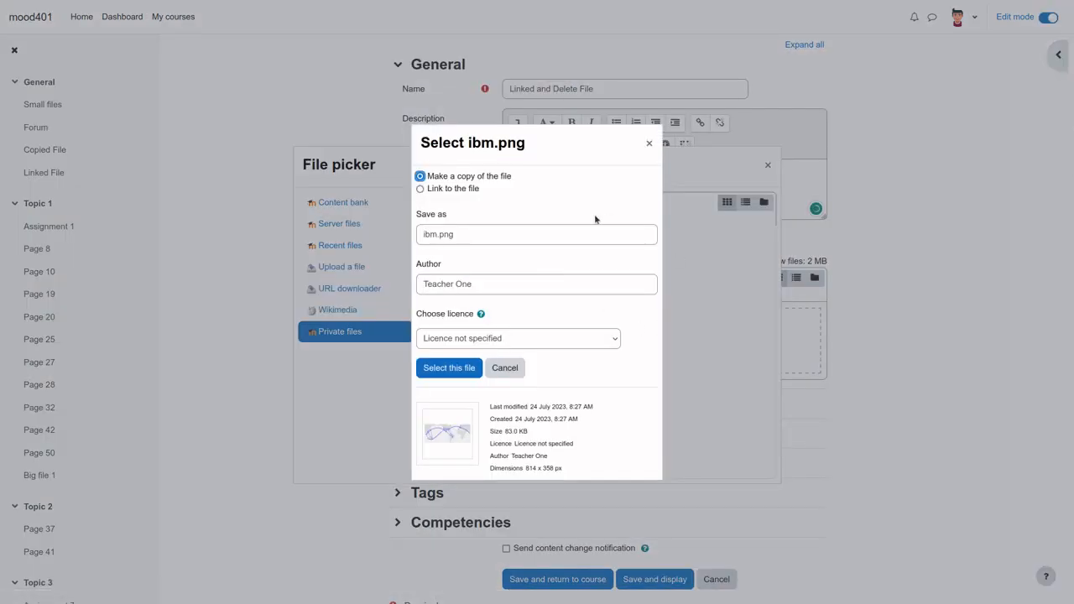
{"action": "left_click", "coordinate": [457, 189]}
{"action": "left_click", "coordinate": [449, 369]}
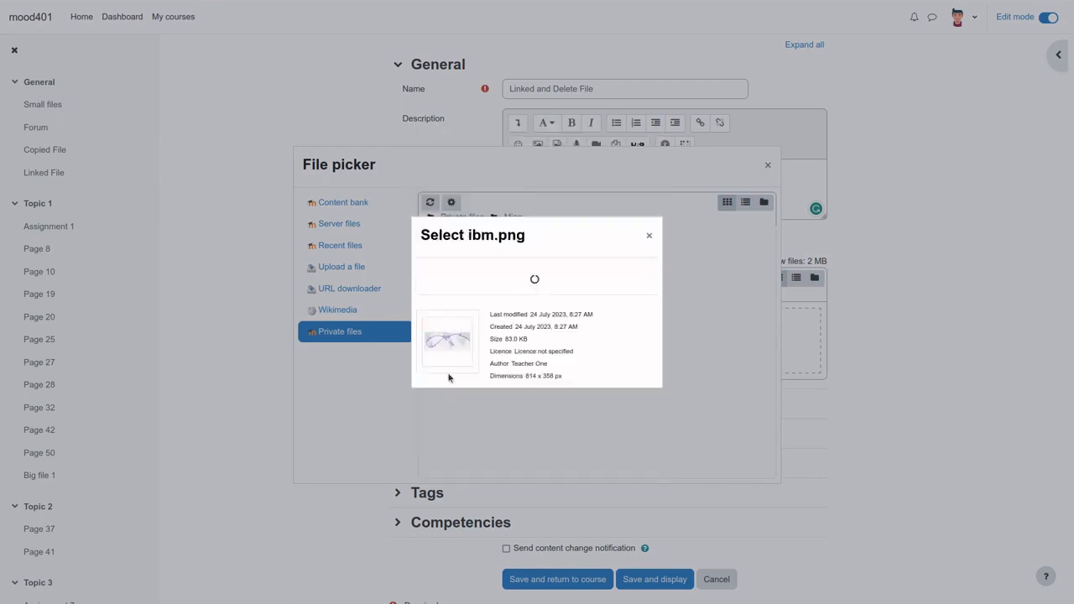
{"action": "scroll", "coordinate": [562, 486], "scroll_direction": "down", "scroll_amount": 2}
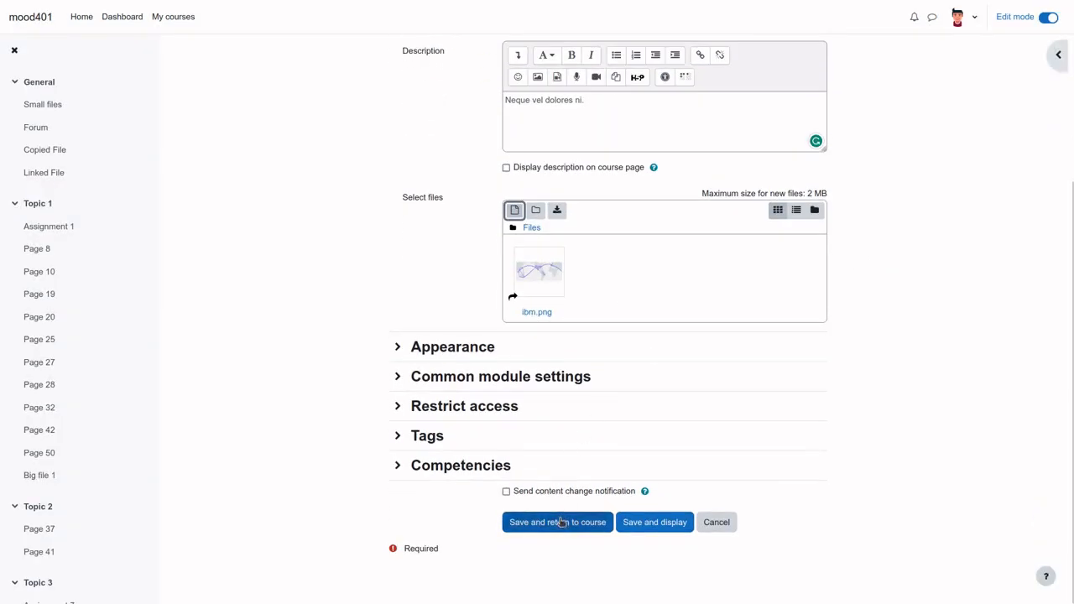
{"action": "left_click", "coordinate": [559, 520]}
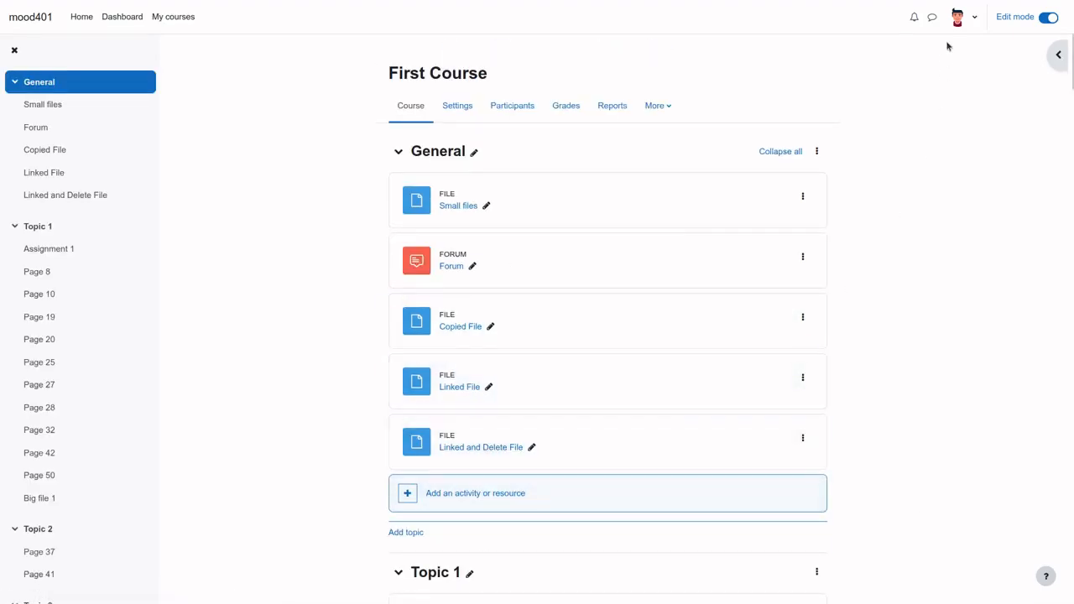
Delete ibm.png from the Misc folder of the teacher's private files and save the changes
{"action": "left_click", "coordinate": [971, 22]}
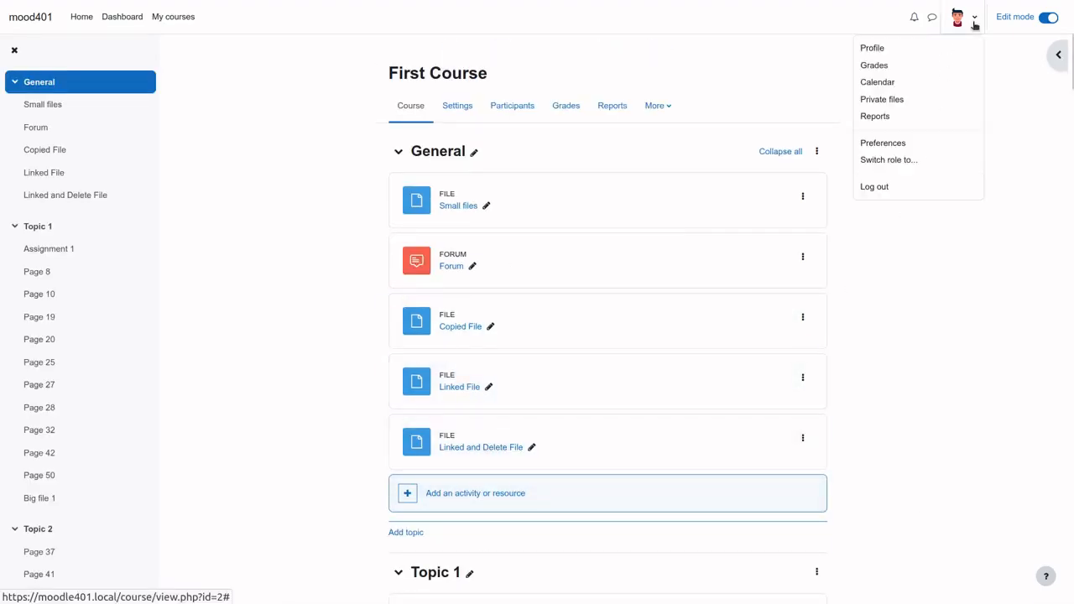
{"action": "left_click", "coordinate": [896, 101]}
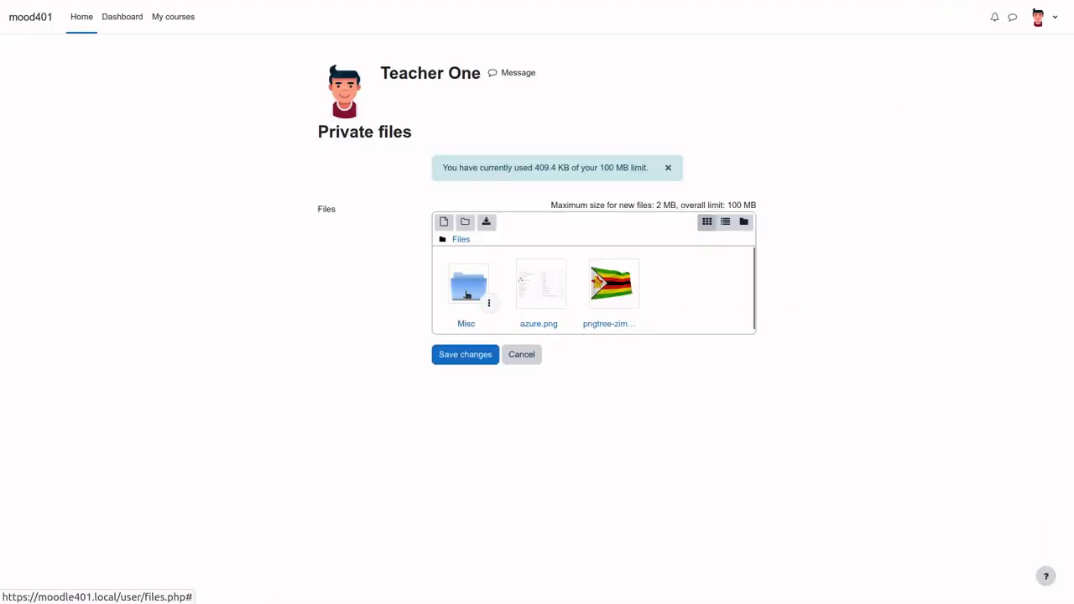
{"action": "left_click", "coordinate": [468, 294]}
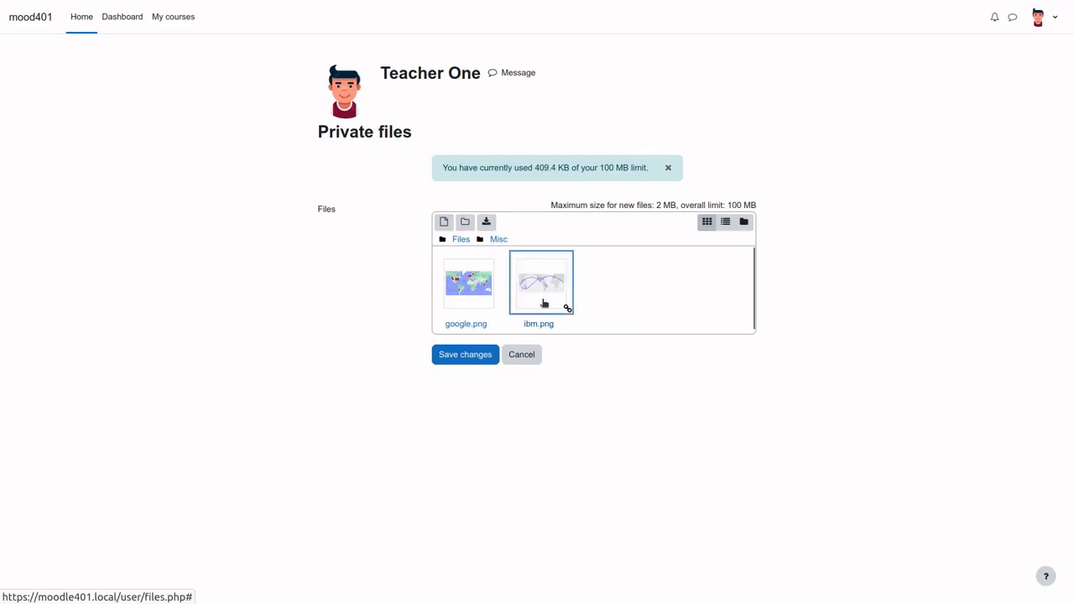
{"action": "left_click", "coordinate": [543, 304]}
{"action": "left_click", "coordinate": [484, 168]}
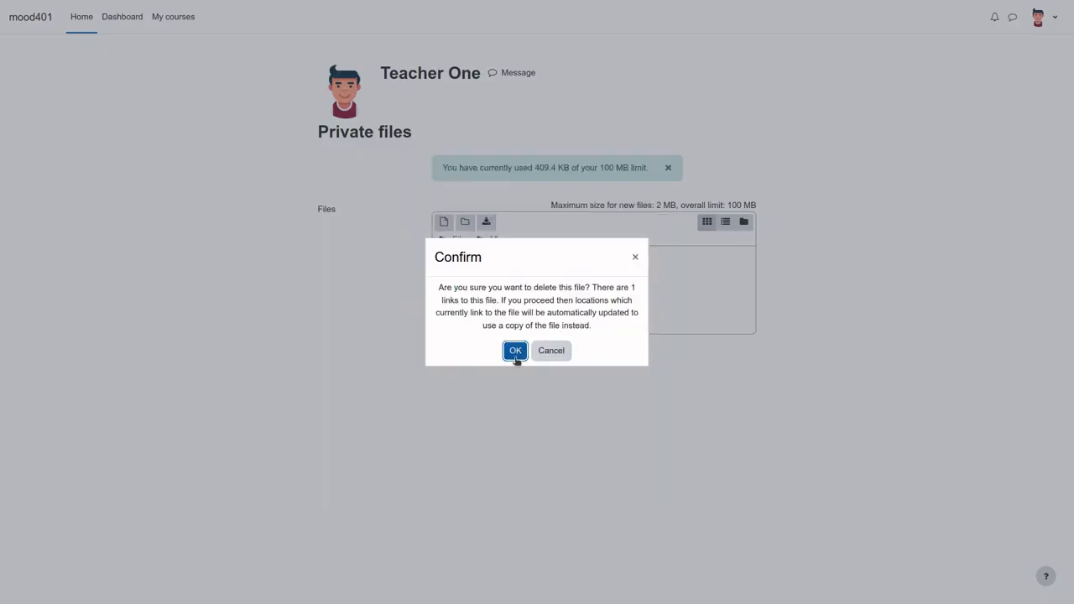
{"action": "left_click", "coordinate": [515, 354]}
{"action": "left_click", "coordinate": [465, 354]}
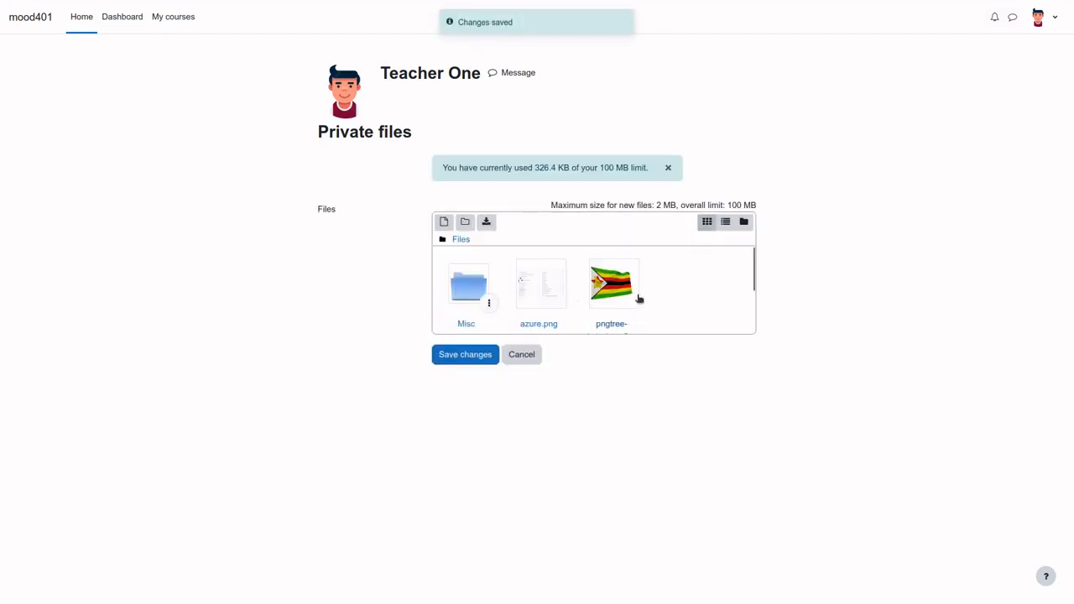
Log out of the teacher account and log in with the tool-generated user's username and saved password
{"action": "left_click", "coordinate": [1056, 21]}
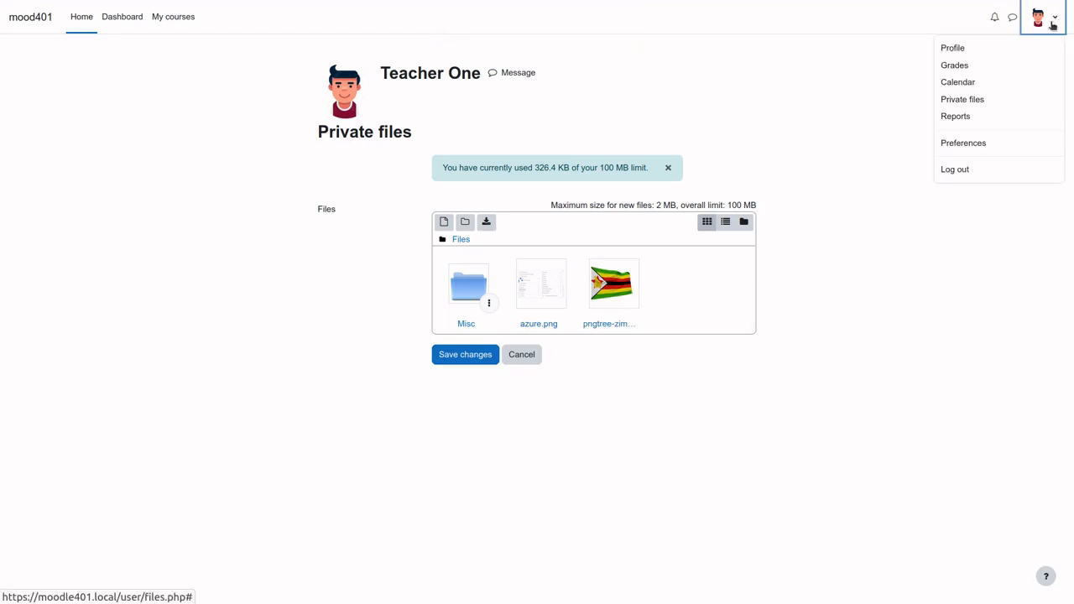
{"action": "left_click", "coordinate": [979, 171]}
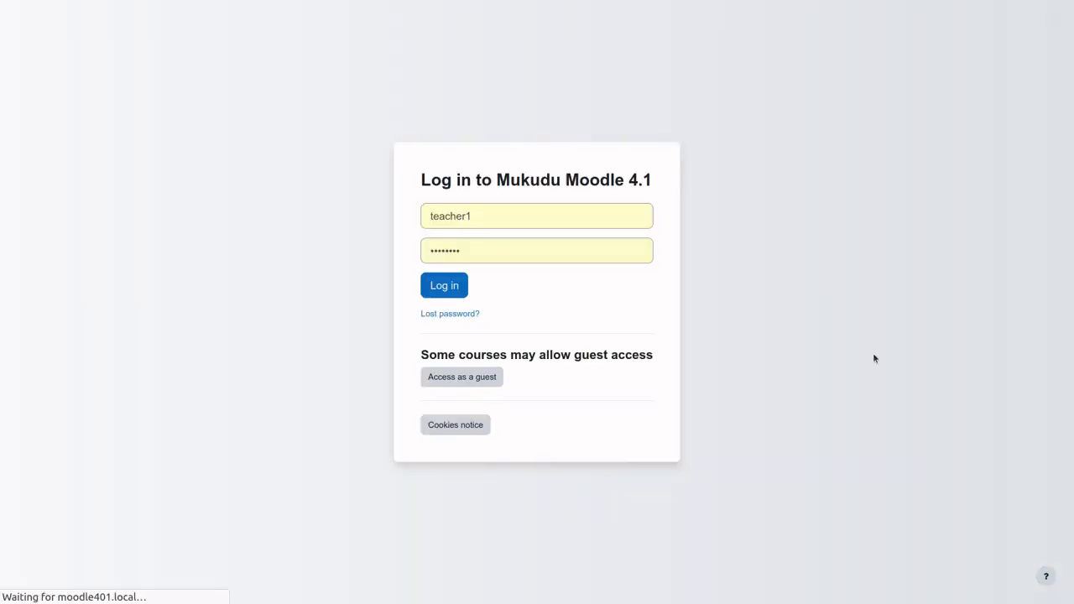
{"action": "triple_click", "coordinate": [478, 220]}
{"action": "type", "text": "tool_generator_000100"}
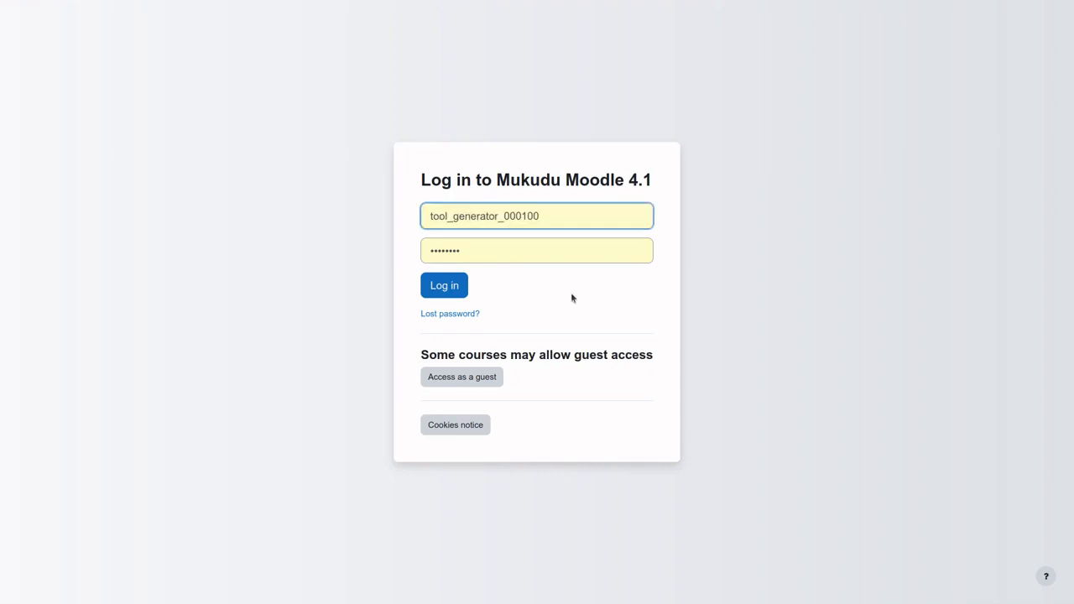
{"action": "left_click", "coordinate": [443, 293]}
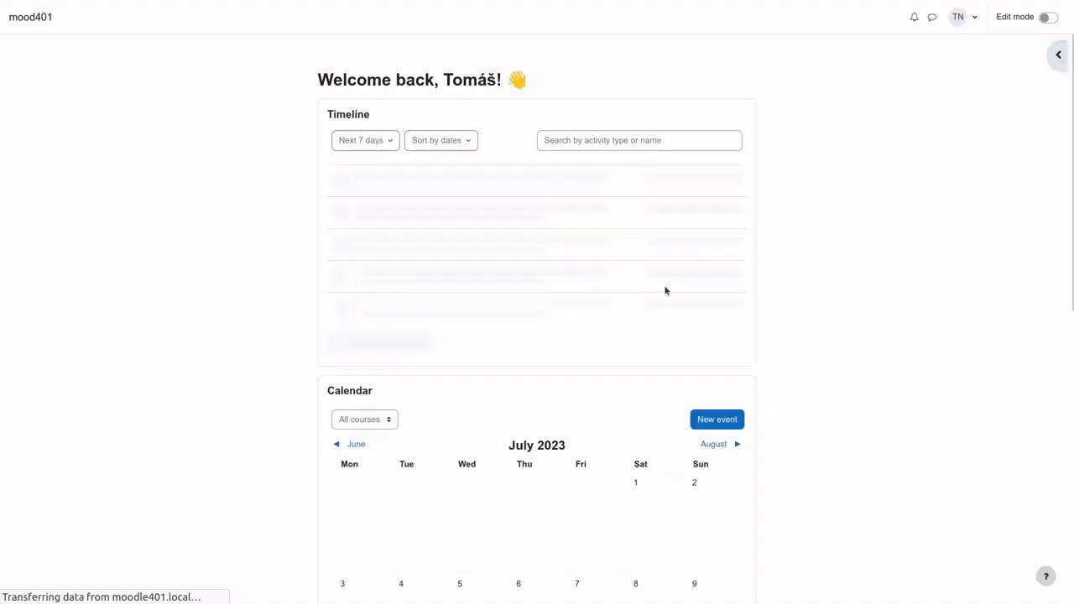
Open First Course and view the "Linked and Delete File" resource to check whether its image still displays
{"action": "left_click", "coordinate": [173, 21]}
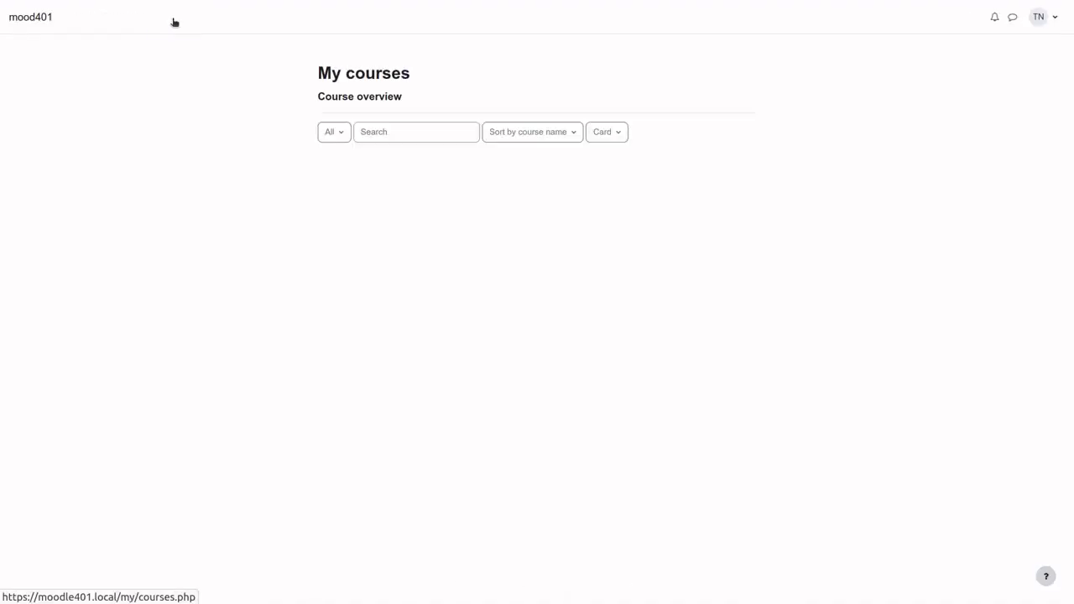
{"action": "left_click", "coordinate": [370, 227]}
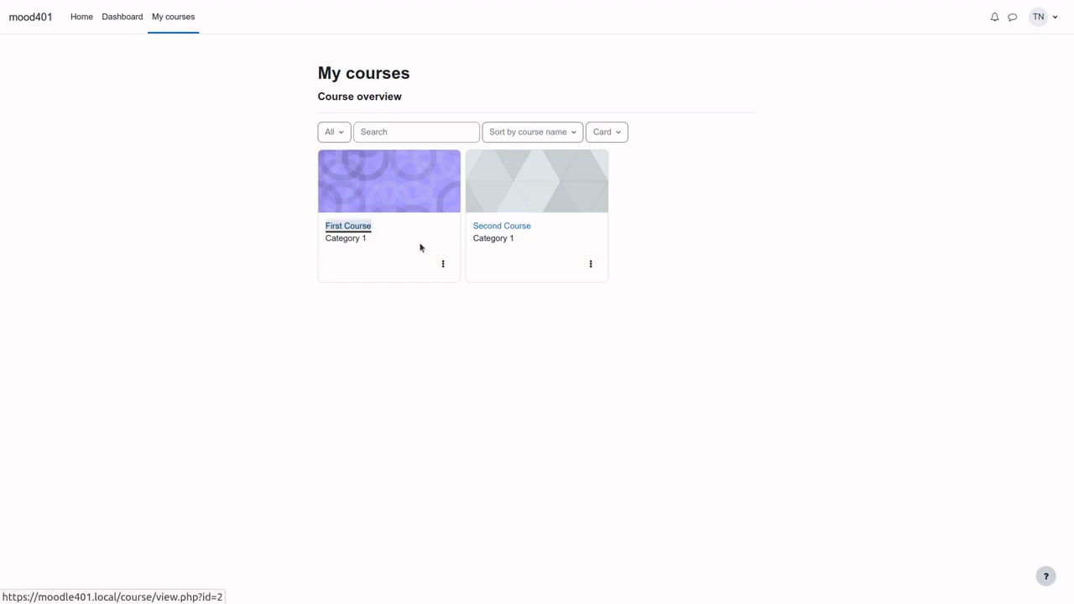
{"action": "scroll", "coordinate": [730, 305], "scroll_direction": "down", "scroll_amount": 1}
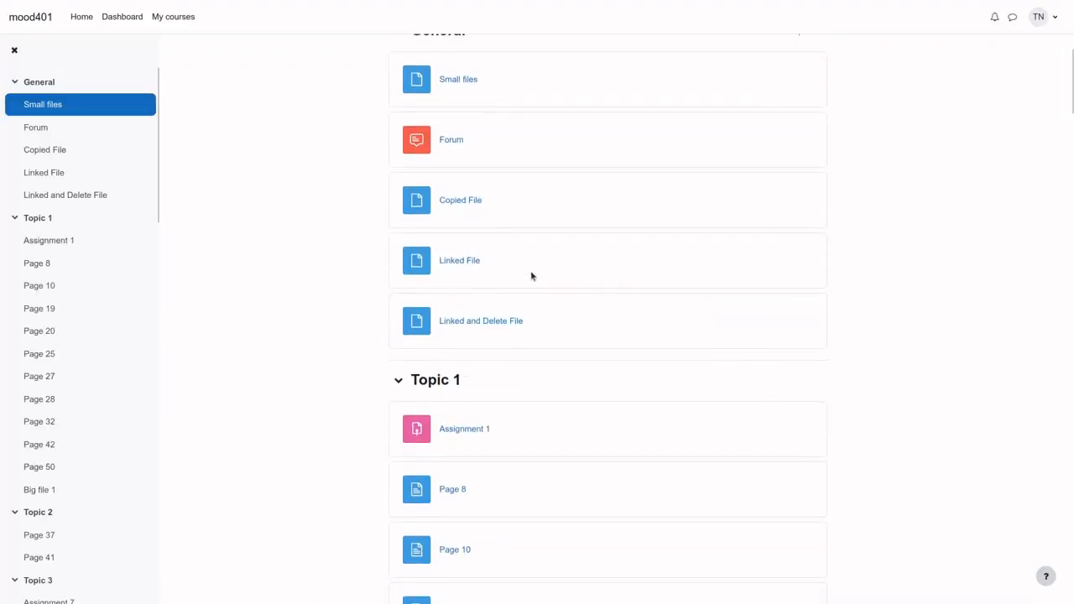
{"action": "scroll", "coordinate": [538, 360], "scroll_direction": "up", "scroll_amount": 1}
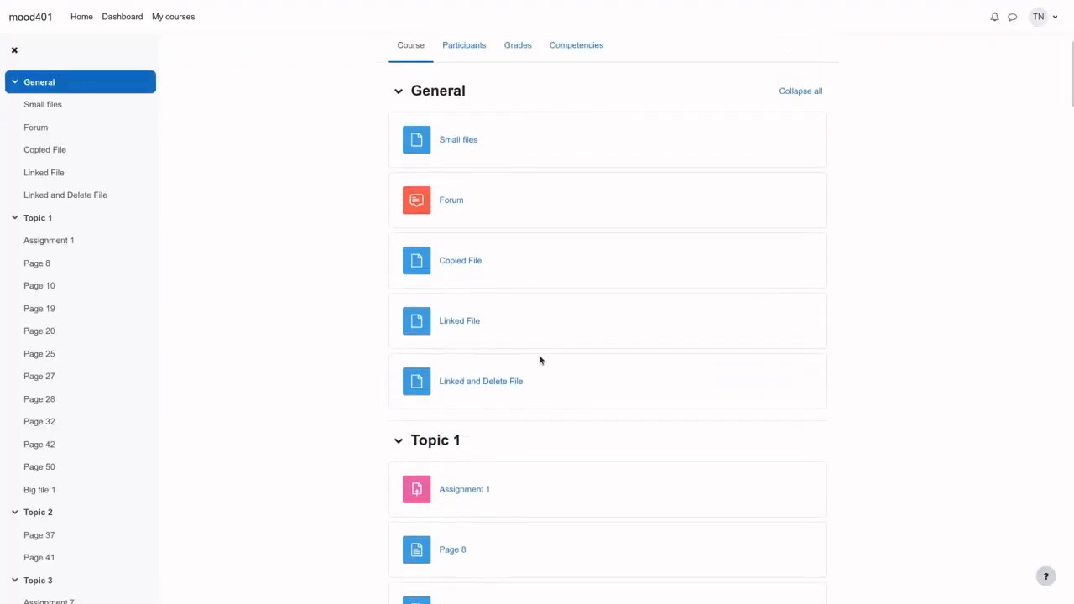
{"action": "left_click", "coordinate": [474, 382]}
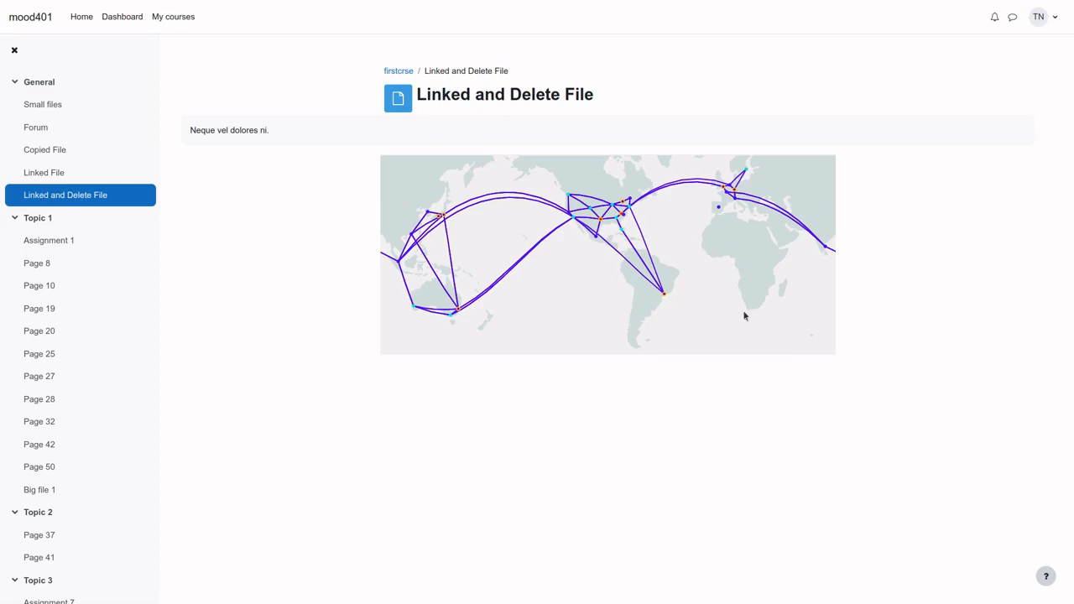
Log out and log in to the site as admin with the saved password
{"action": "left_click", "coordinate": [1040, 16]}
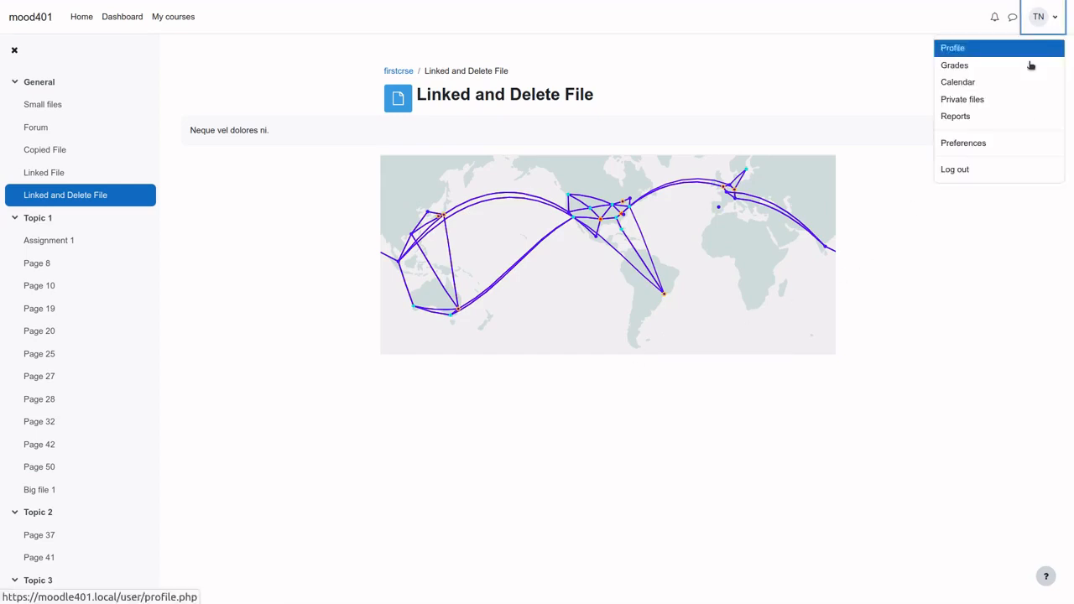
{"action": "left_click", "coordinate": [975, 170]}
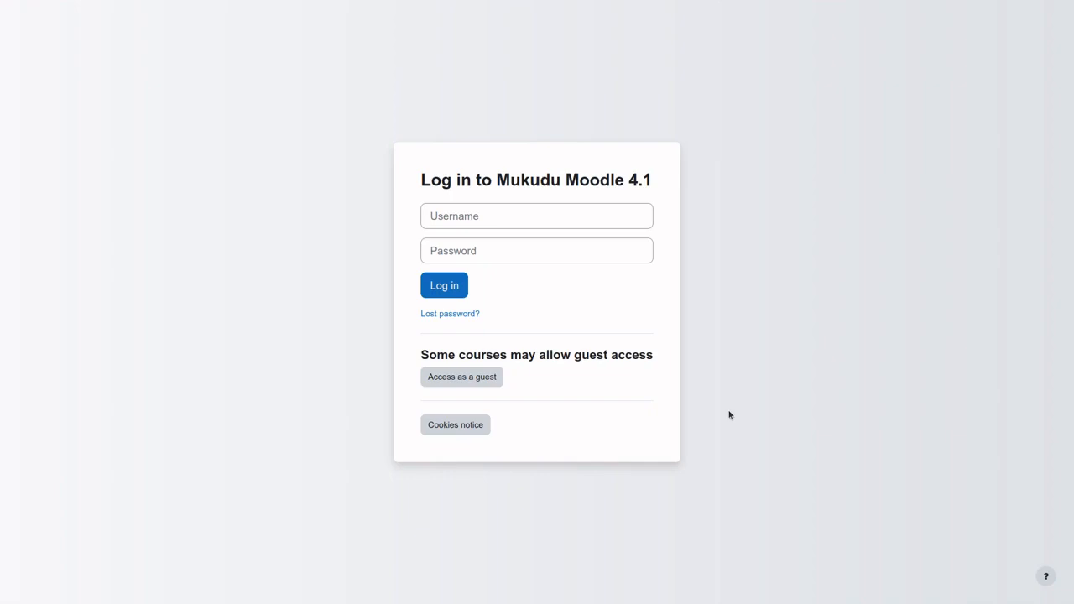
{"action": "left_click", "coordinate": [468, 220]}
{"action": "left_click", "coordinate": [473, 246]}
{"action": "left_click", "coordinate": [445, 287]}
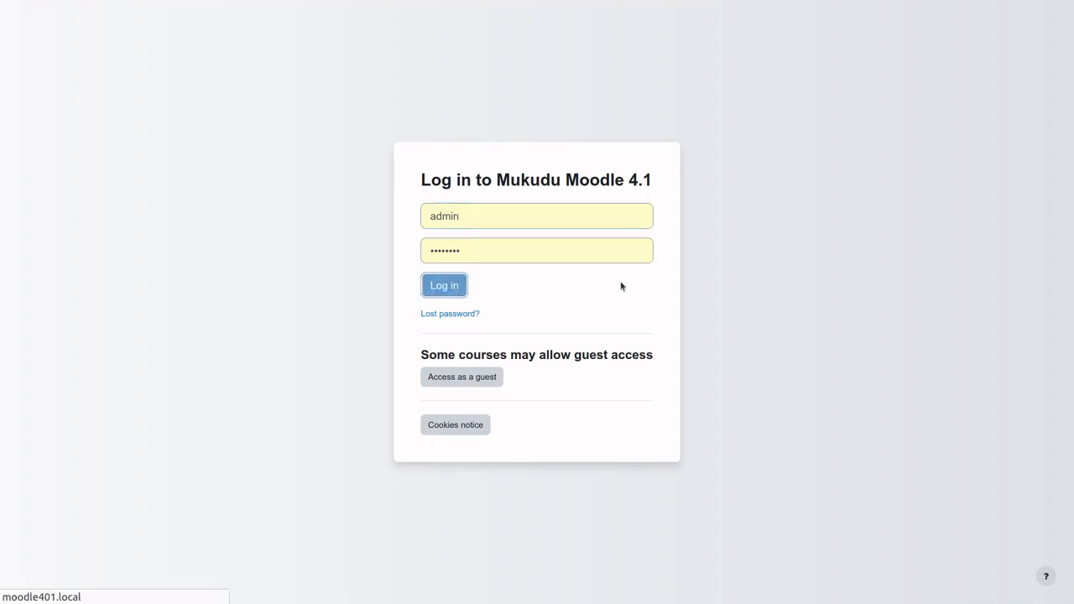
Open the site's repository management page from the plugin administration and locate the Private files repository
{"action": "left_click", "coordinate": [210, 17]}
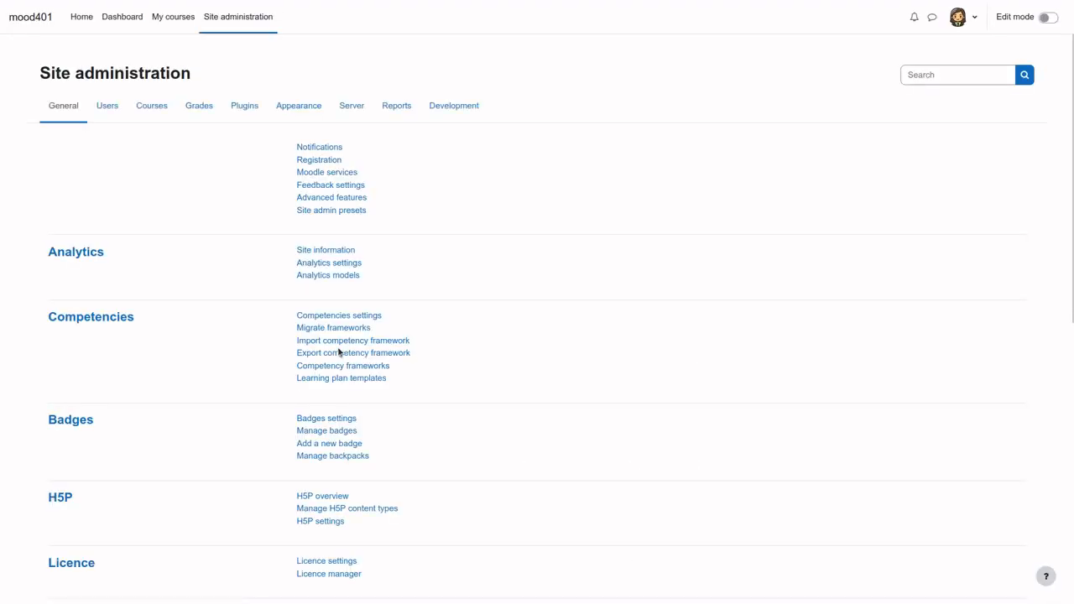
{"action": "left_click", "coordinate": [243, 111]}
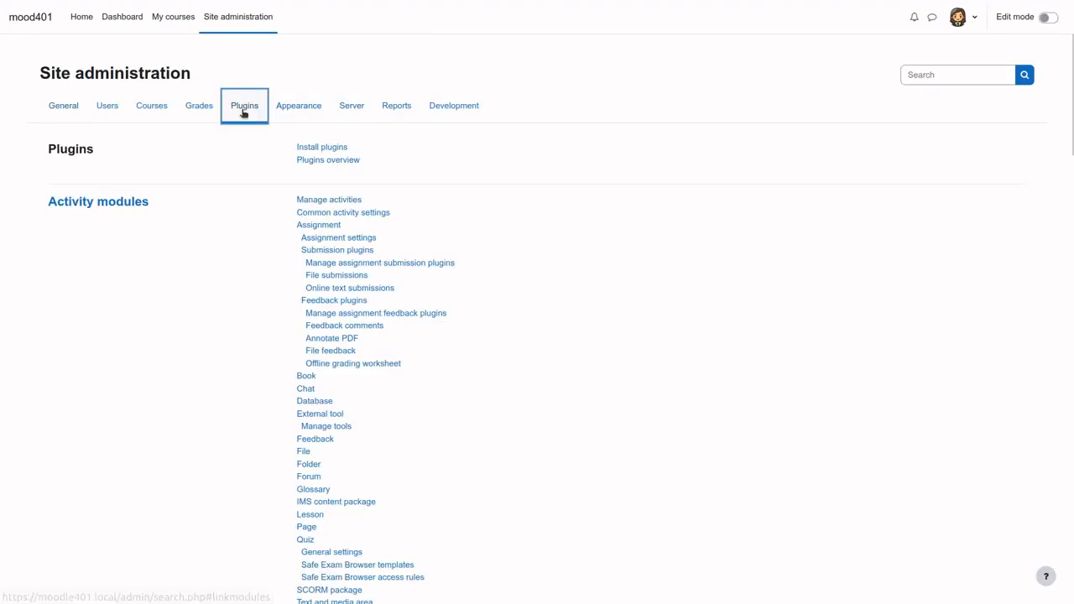
{"action": "scroll", "coordinate": [510, 318], "scroll_direction": "down", "scroll_amount": 8}
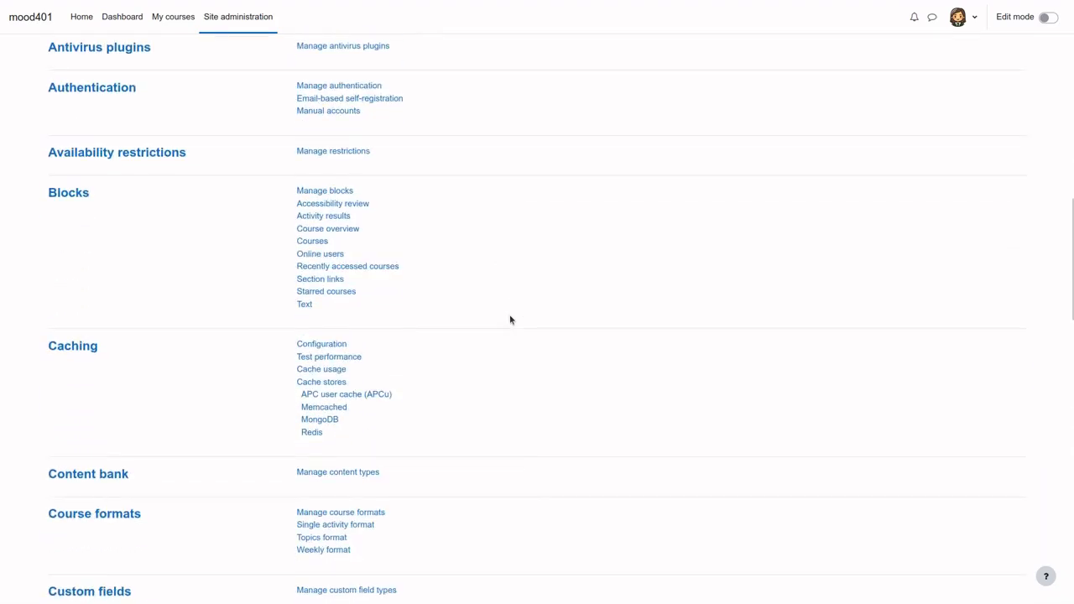
{"action": "scroll", "coordinate": [510, 319], "scroll_direction": "down", "scroll_amount": 10}
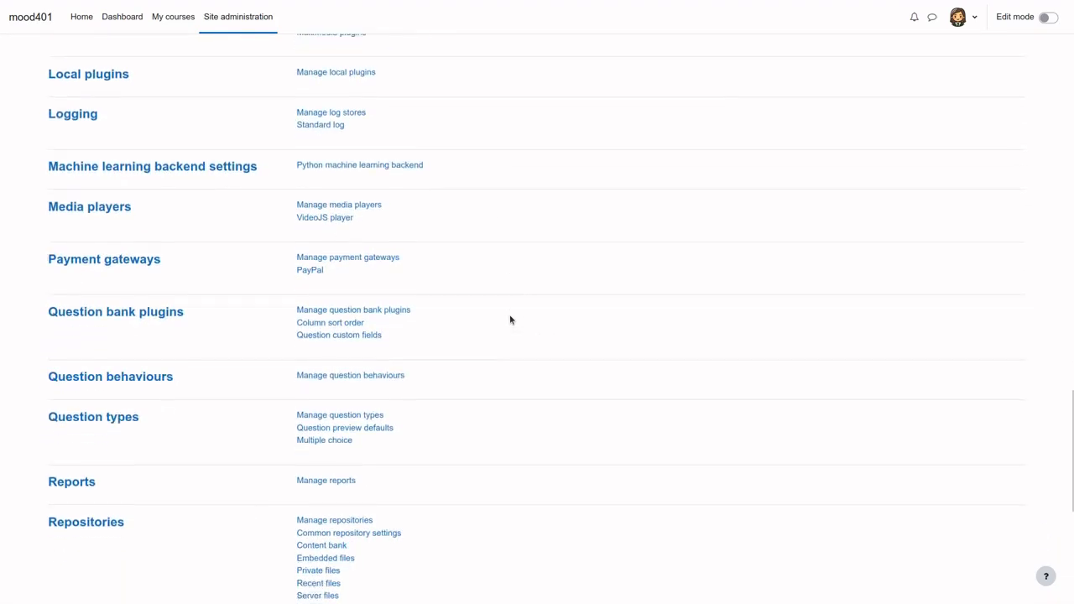
{"action": "scroll", "coordinate": [510, 319], "scroll_direction": "down", "scroll_amount": 5}
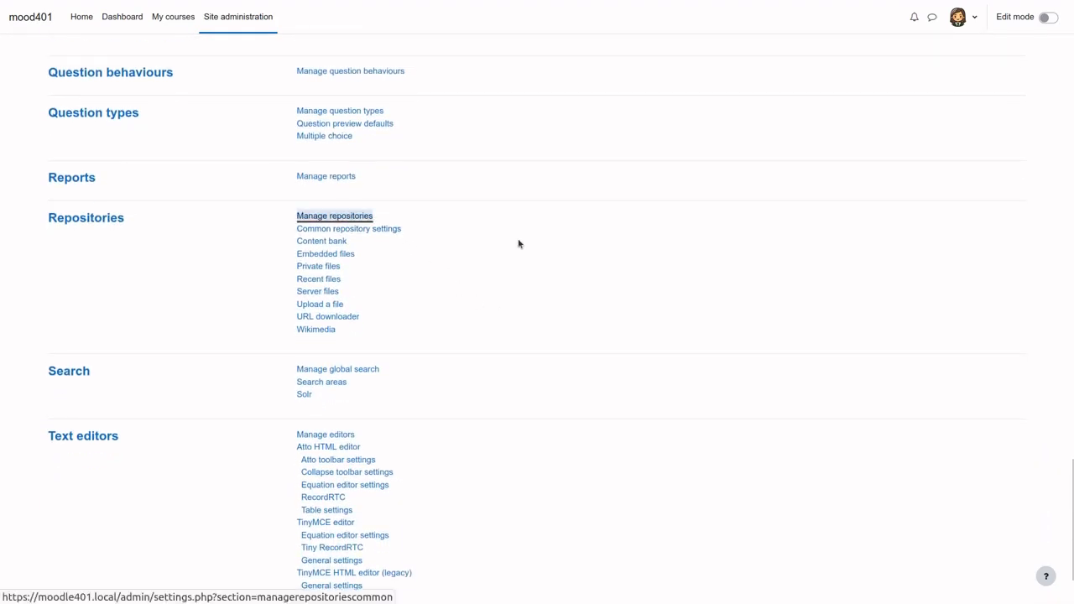
{"action": "scroll", "coordinate": [584, 290], "scroll_direction": "down", "scroll_amount": 5}
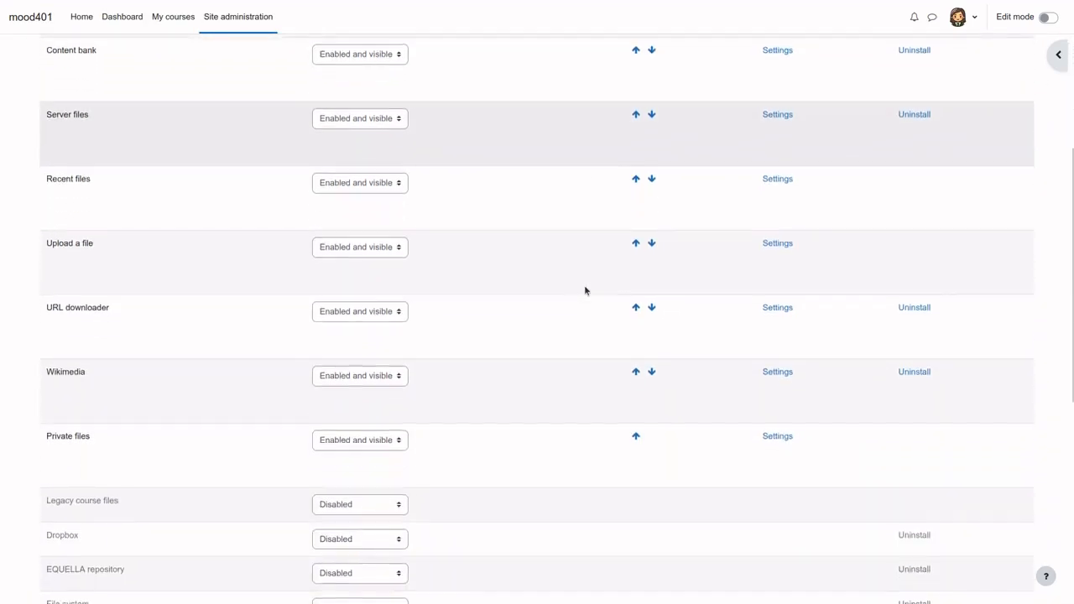
{"action": "scroll", "coordinate": [585, 290], "scroll_direction": "down", "scroll_amount": 3}
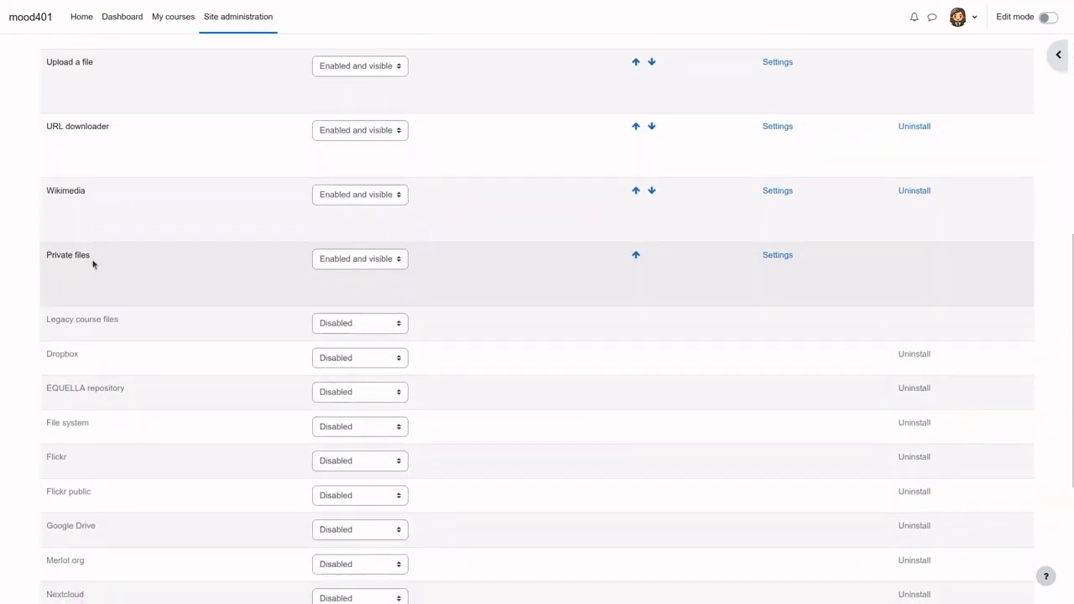
Set the Private files repository to Disabled and confirm removing the plugin without downloading its external file references
{"action": "left_click", "coordinate": [347, 261]}
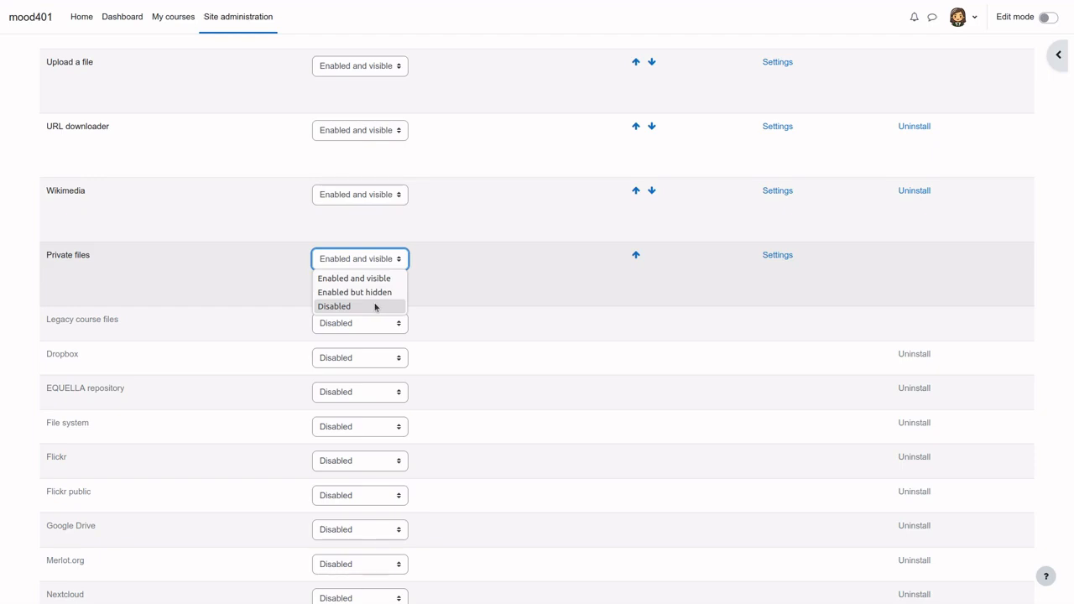
{"action": "left_click", "coordinate": [369, 309]}
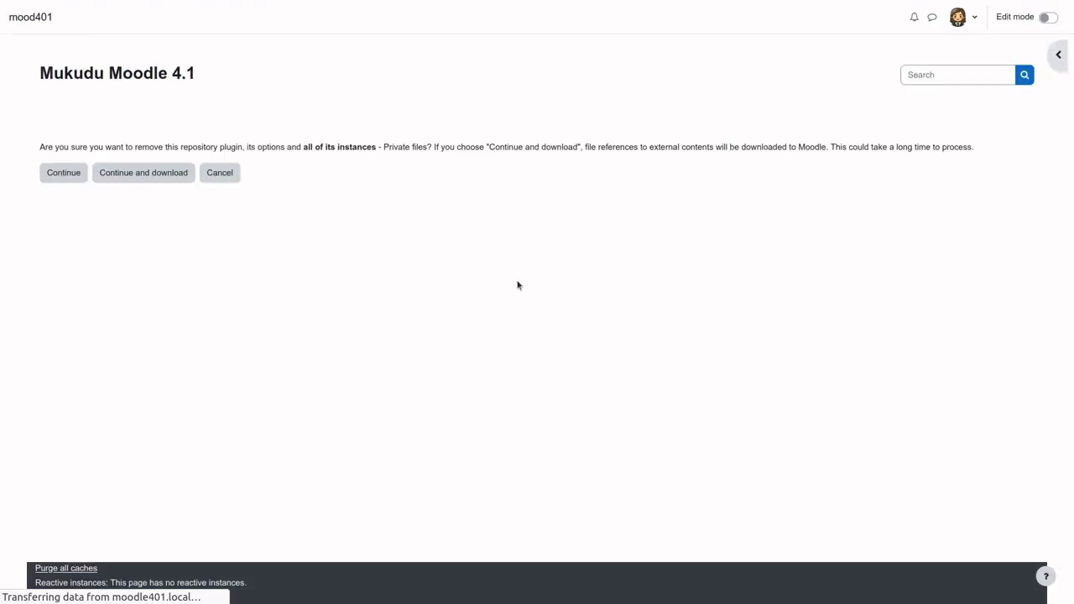
{"action": "left_click", "coordinate": [49, 174]}
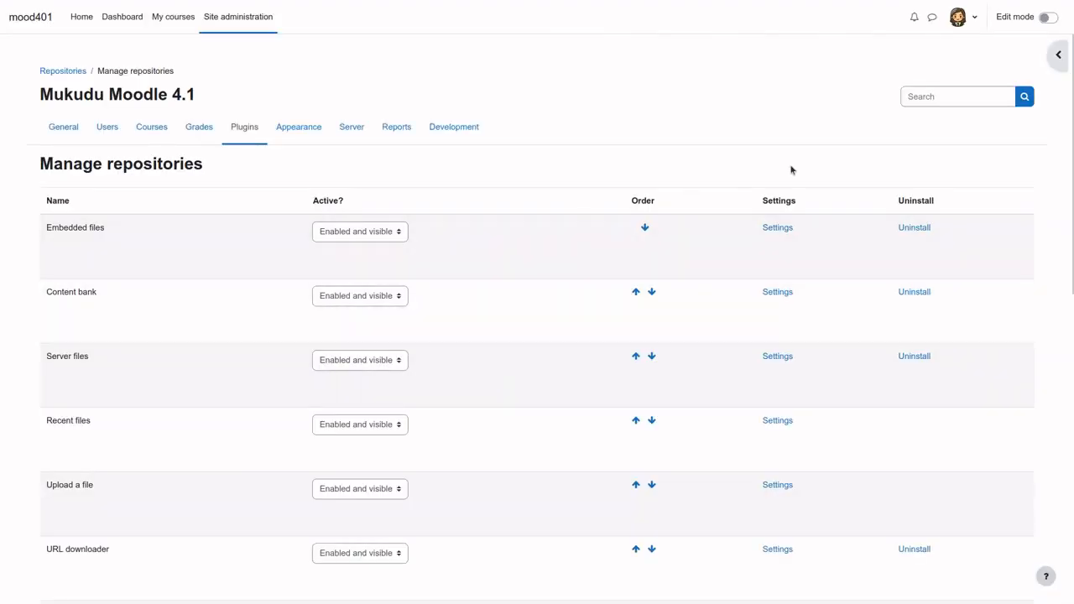
Log out of the admin account, log in as the teacher with the saved password, and open the teacher's private files
{"action": "left_click", "coordinate": [973, 19]}
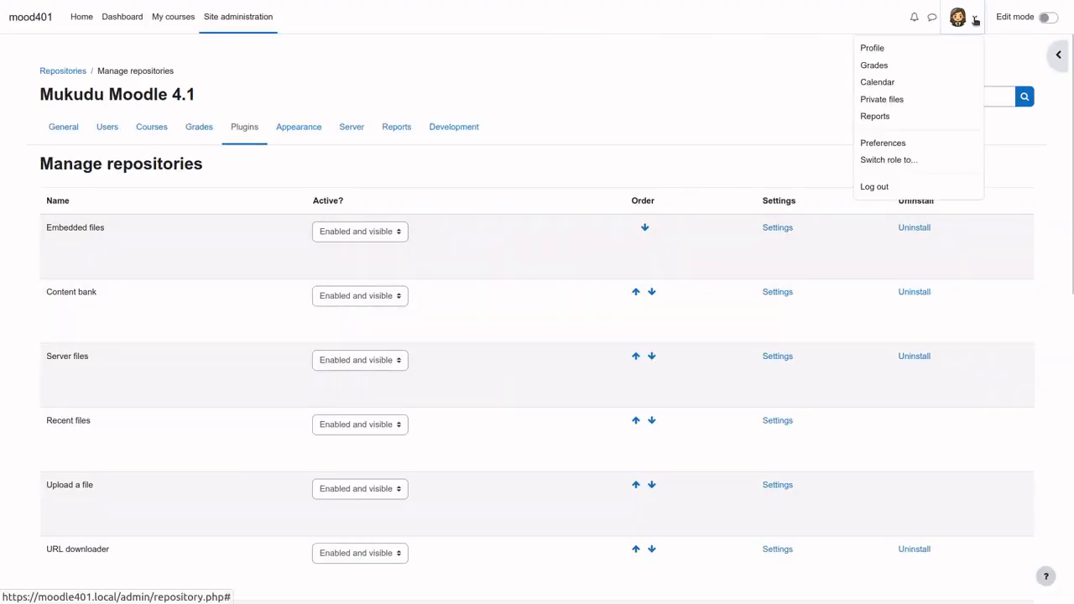
{"action": "left_click", "coordinate": [916, 188]}
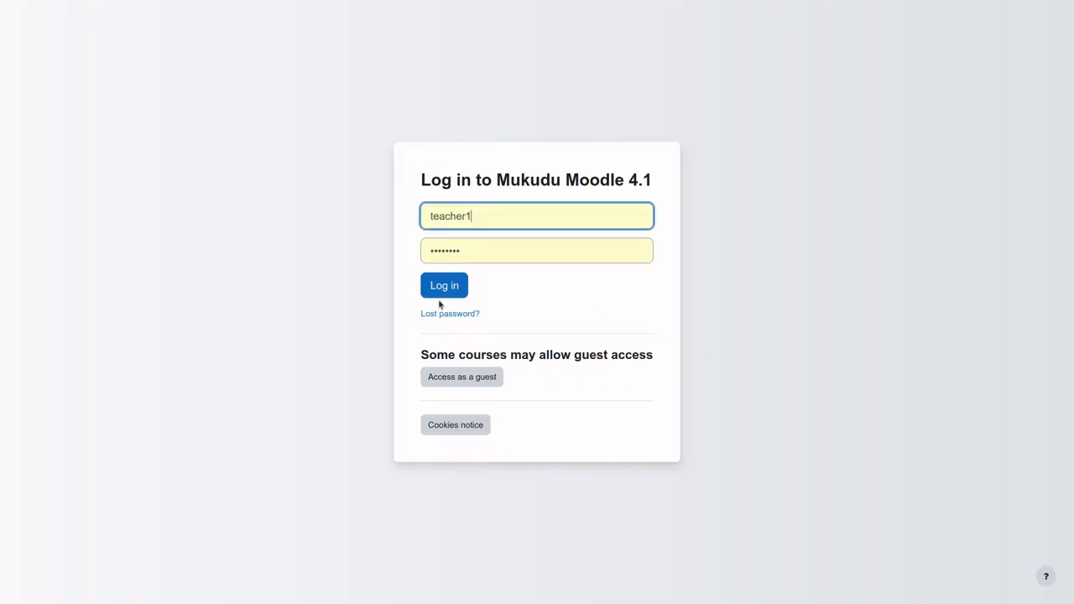
{"action": "left_click", "coordinate": [441, 289]}
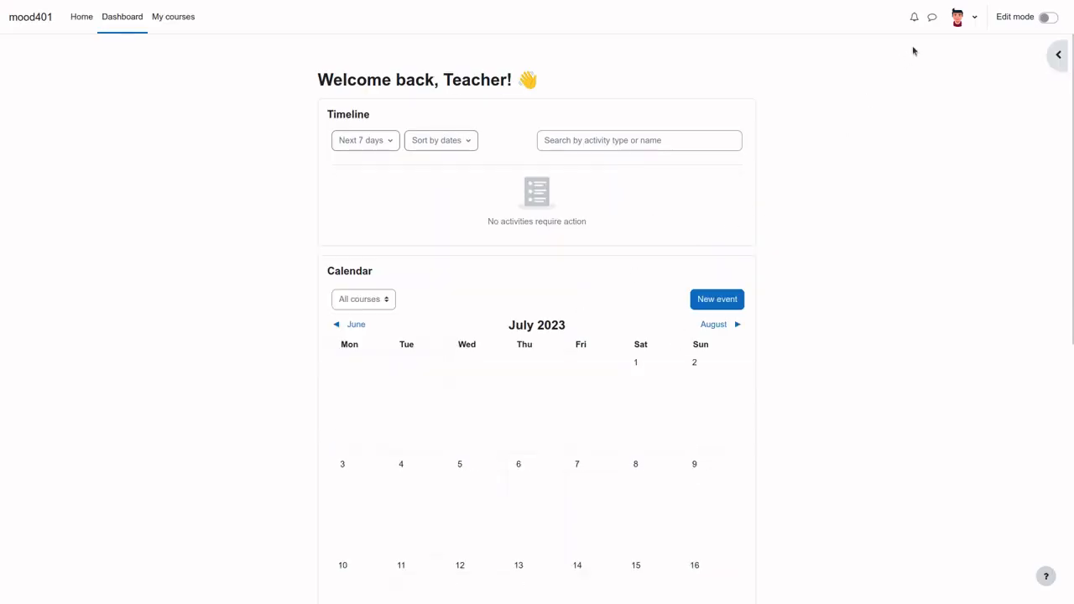
{"action": "left_click", "coordinate": [973, 18]}
{"action": "left_click", "coordinate": [911, 98]}
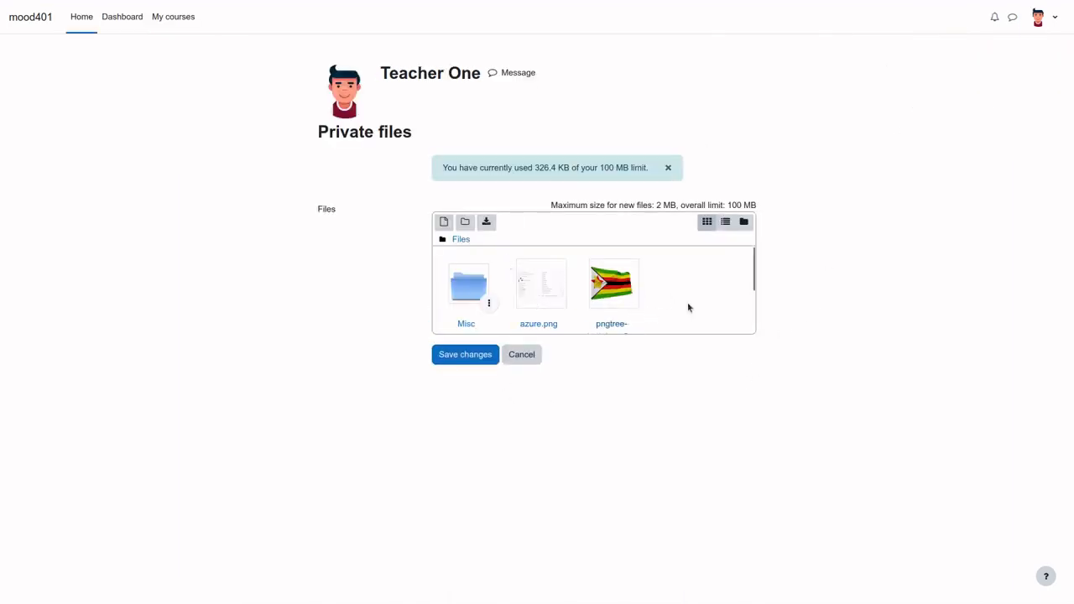
Open First Course, turn on edit mode and start adding a File resource to the General section
{"action": "left_click", "coordinate": [171, 18]}
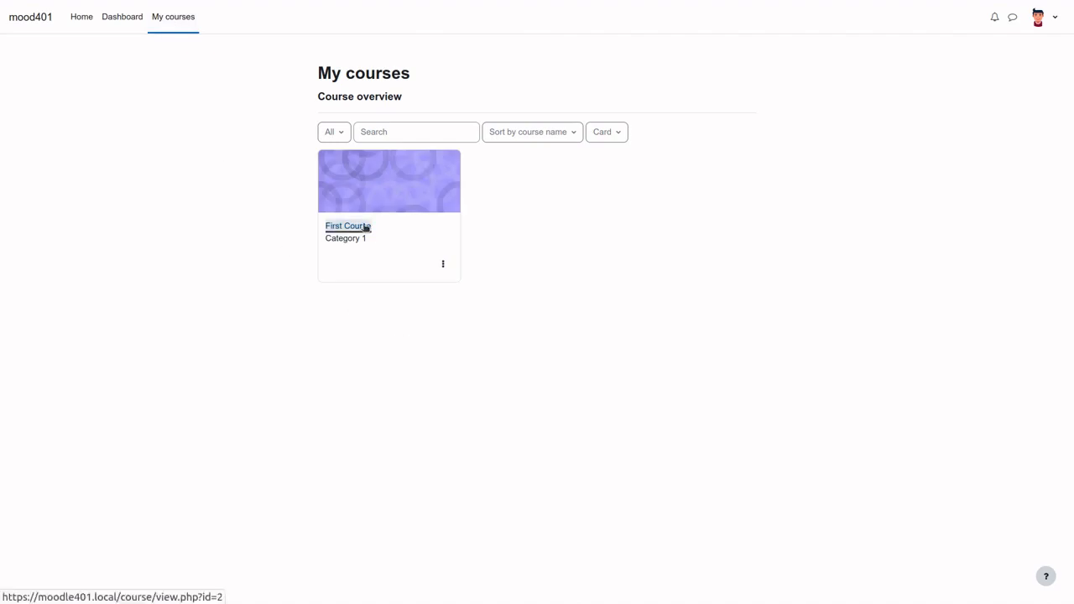
{"action": "left_click", "coordinate": [364, 227]}
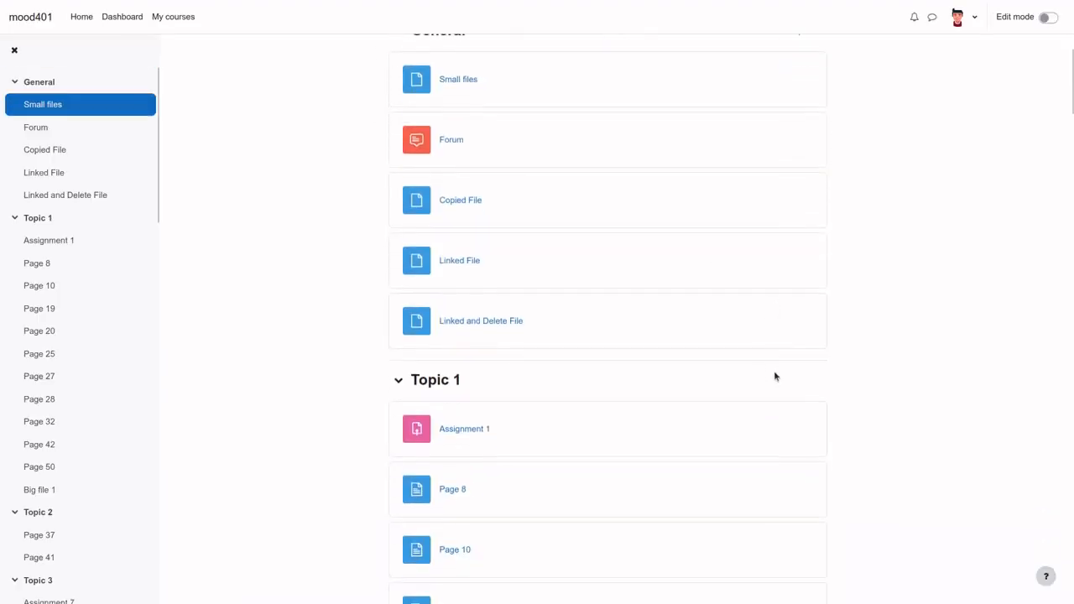
{"action": "left_click", "coordinate": [1052, 18]}
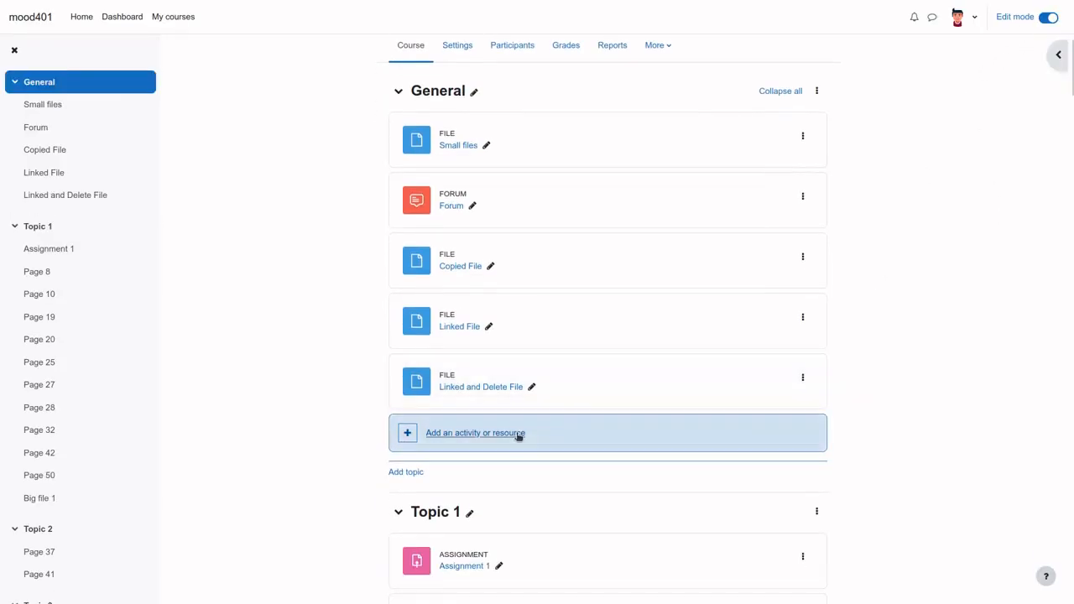
{"action": "left_click", "coordinate": [518, 435]}
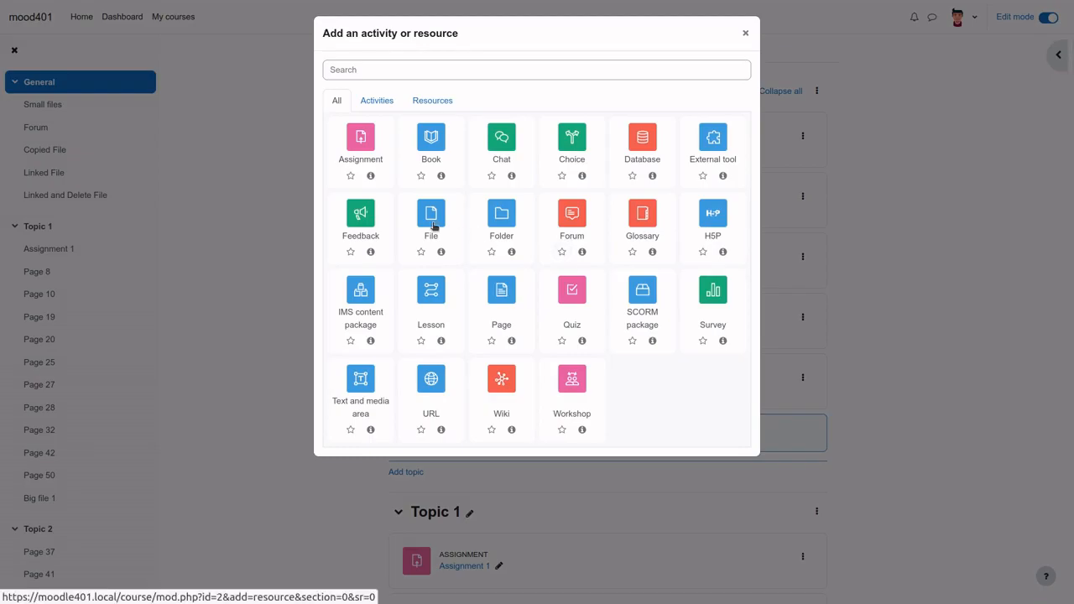
{"action": "left_click", "coordinate": [440, 225]}
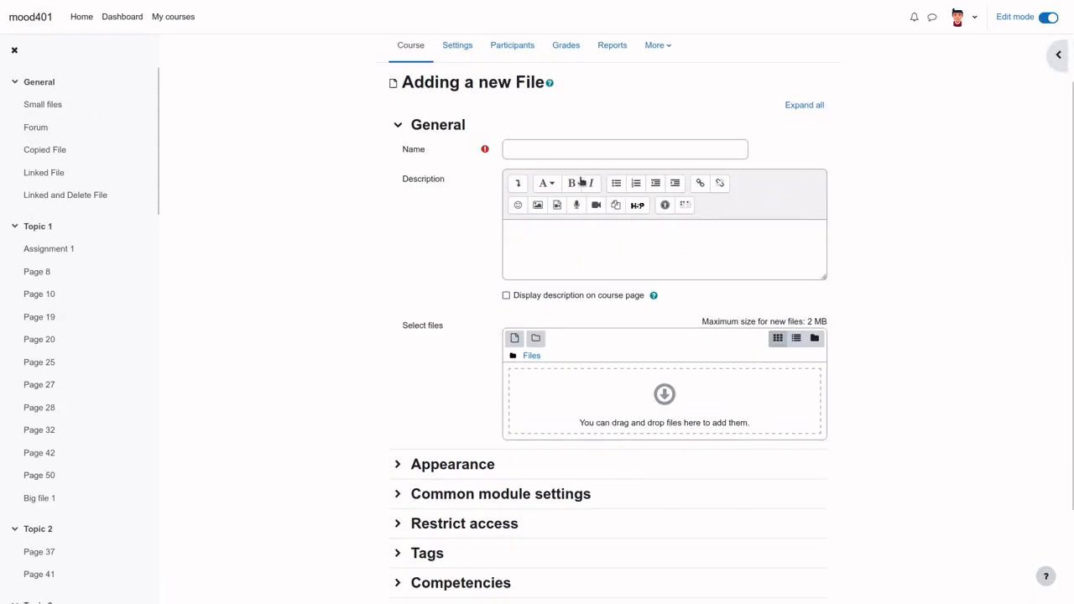
Check which repositories the file picker offers for the new File resource, and close the picker
{"action": "scroll", "coordinate": [651, 228], "scroll_direction": "down", "scroll_amount": 3}
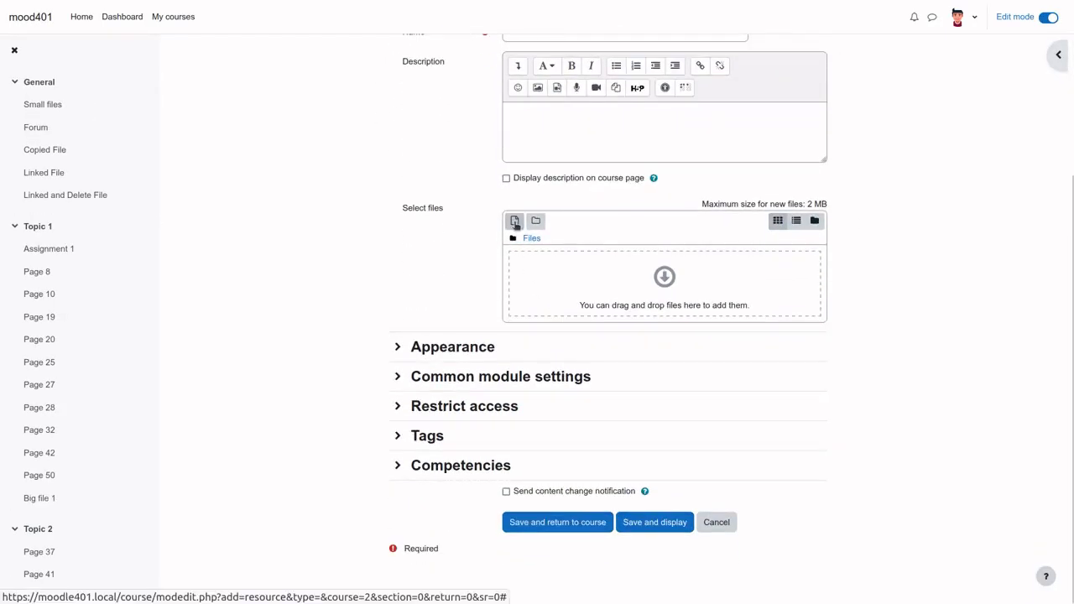
{"action": "left_click", "coordinate": [515, 221]}
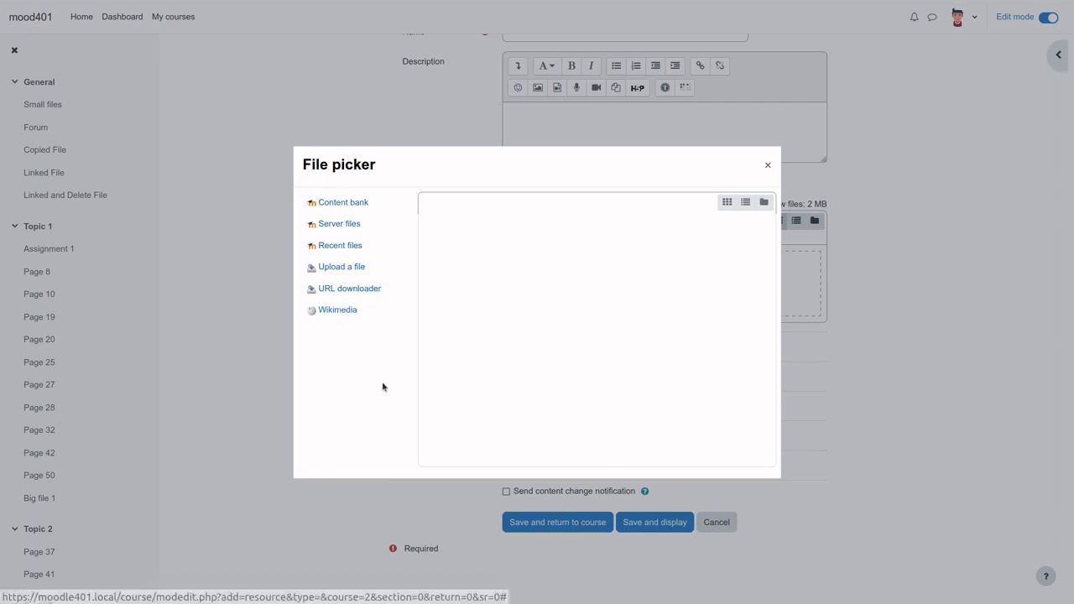
{"action": "left_click", "coordinate": [769, 167]}
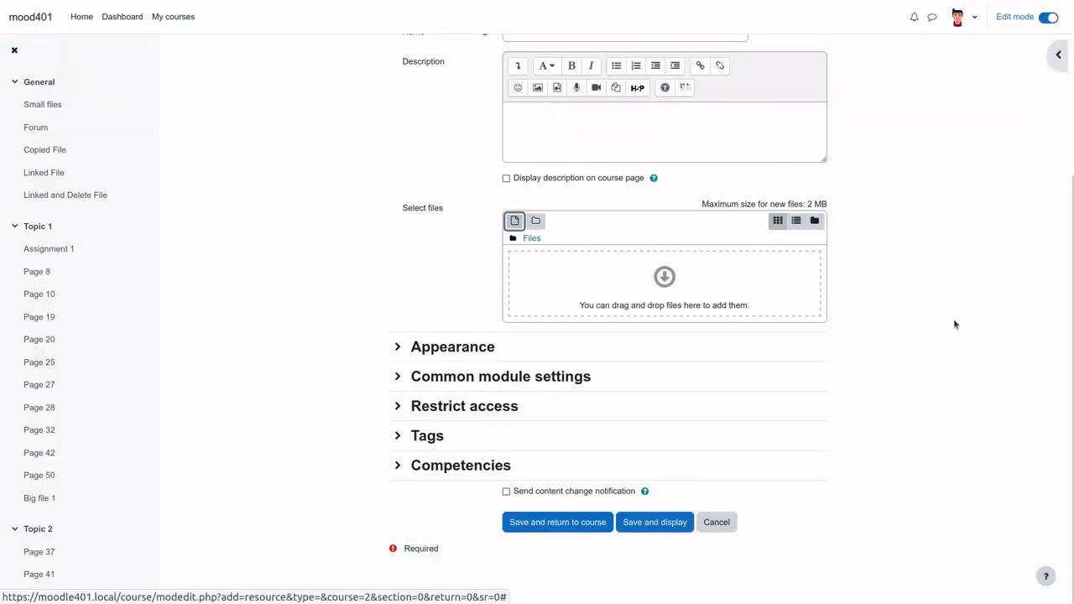
Log out of the teacher account and log in as admin with the saved password
{"action": "left_click", "coordinate": [964, 17]}
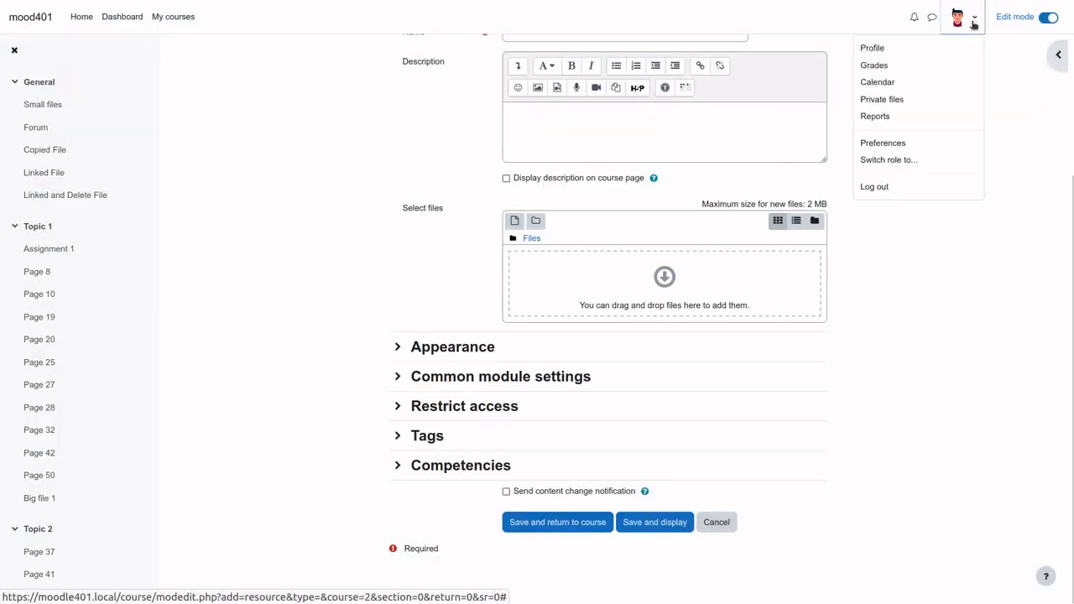
{"action": "left_click", "coordinate": [923, 186]}
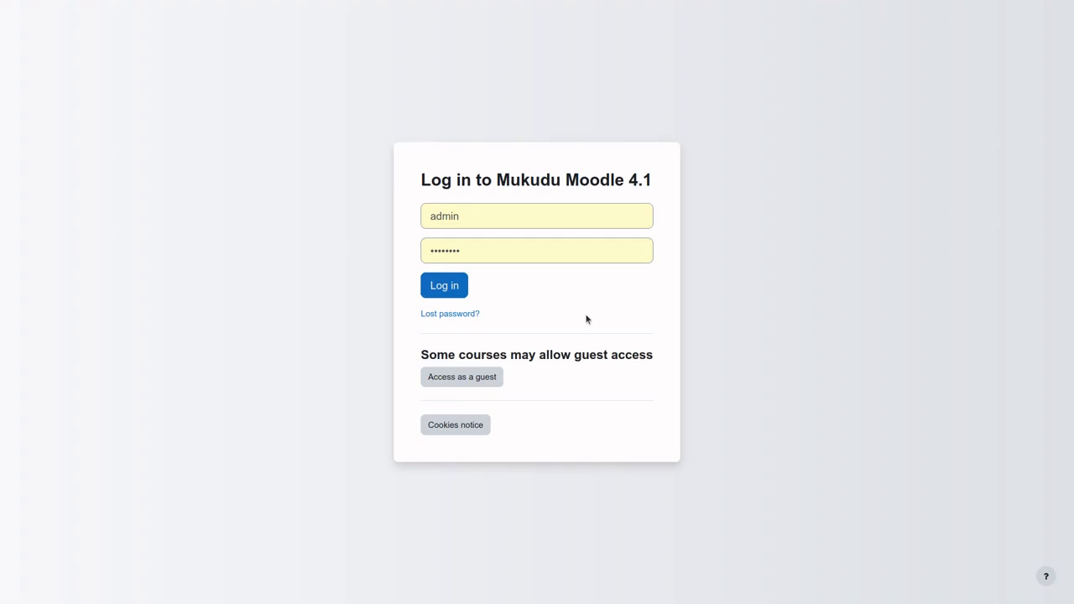
{"action": "left_click", "coordinate": [445, 287]}
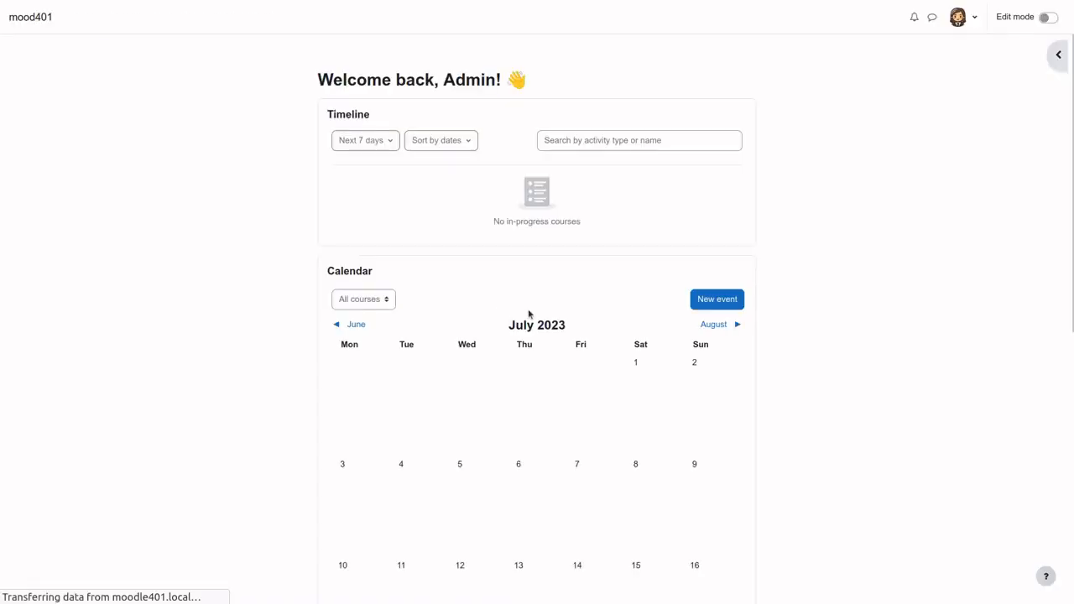
Return to the Manage repositories page and find the Private files entry among the disabled repositories
{"action": "left_click", "coordinate": [240, 24]}
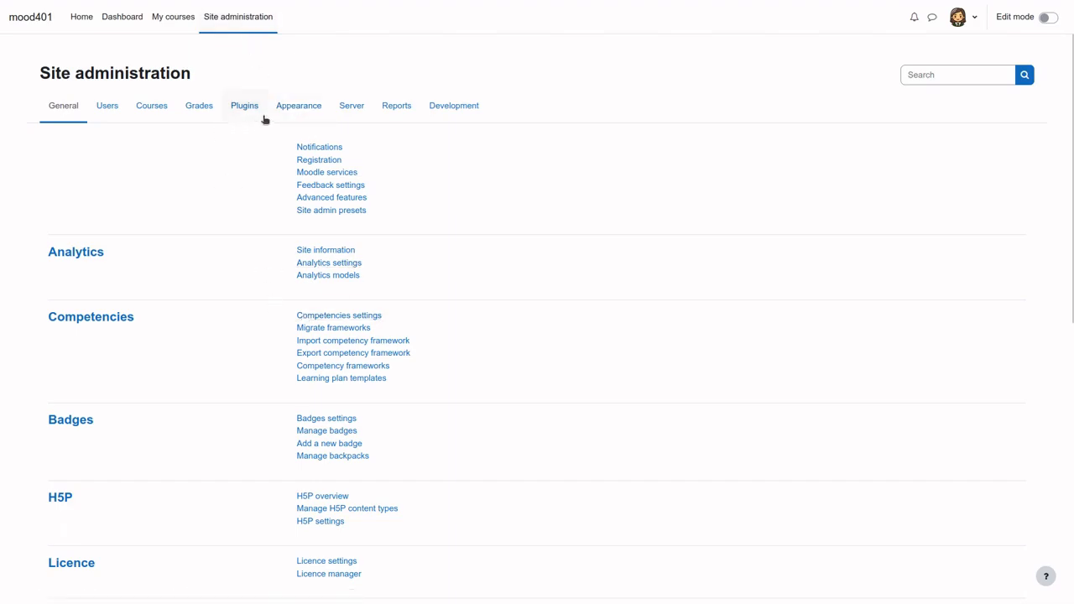
{"action": "left_click", "coordinate": [235, 108]}
{"action": "scroll", "coordinate": [450, 270], "scroll_direction": "down", "scroll_amount": 5}
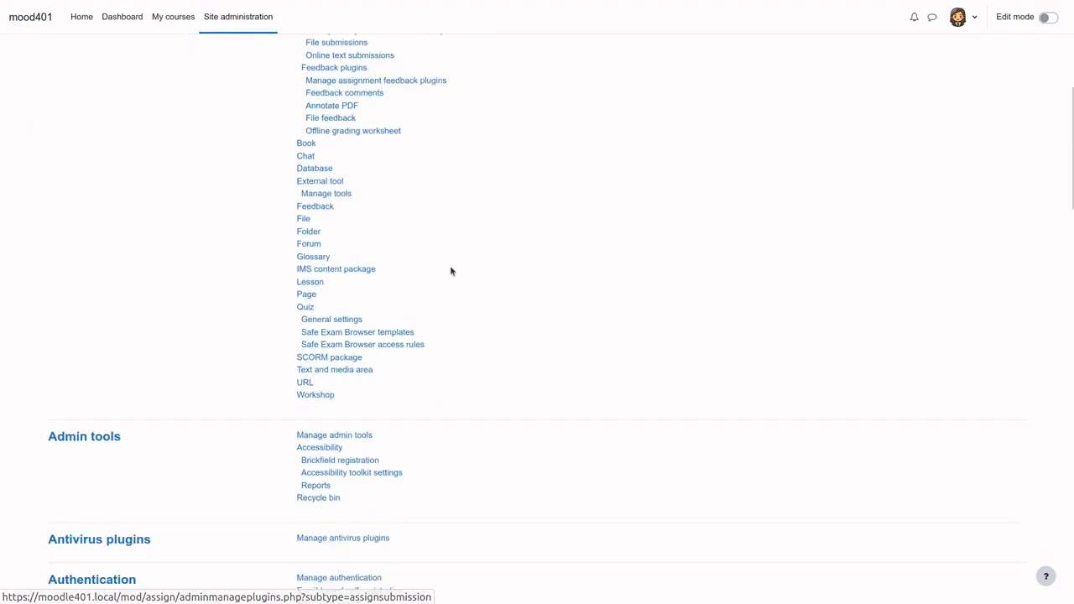
{"action": "scroll", "coordinate": [451, 270], "scroll_direction": "down", "scroll_amount": 9}
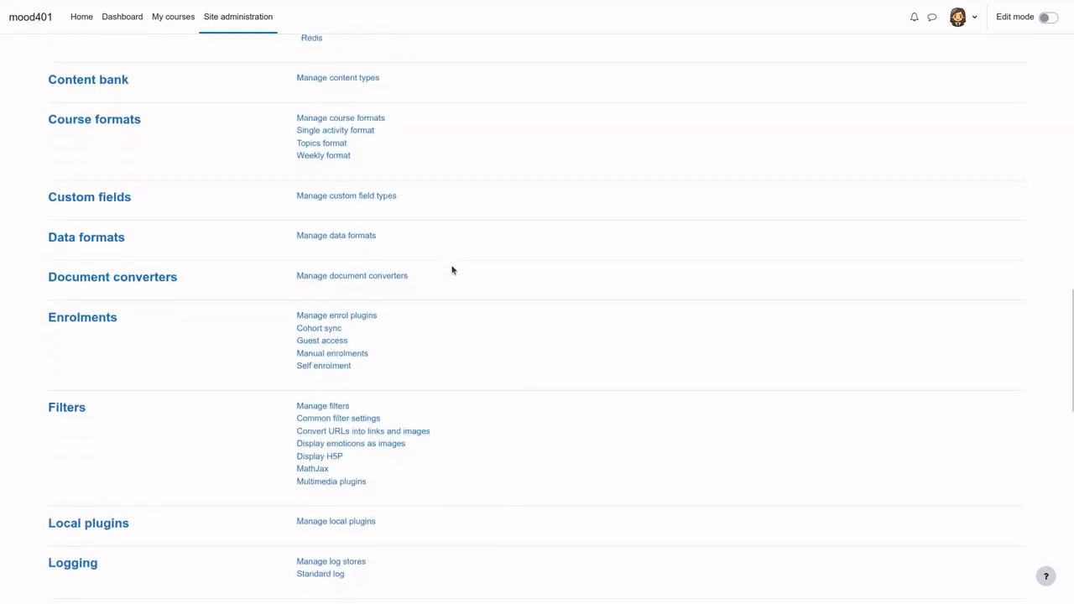
{"action": "scroll", "coordinate": [451, 270], "scroll_direction": "down", "scroll_amount": 8}
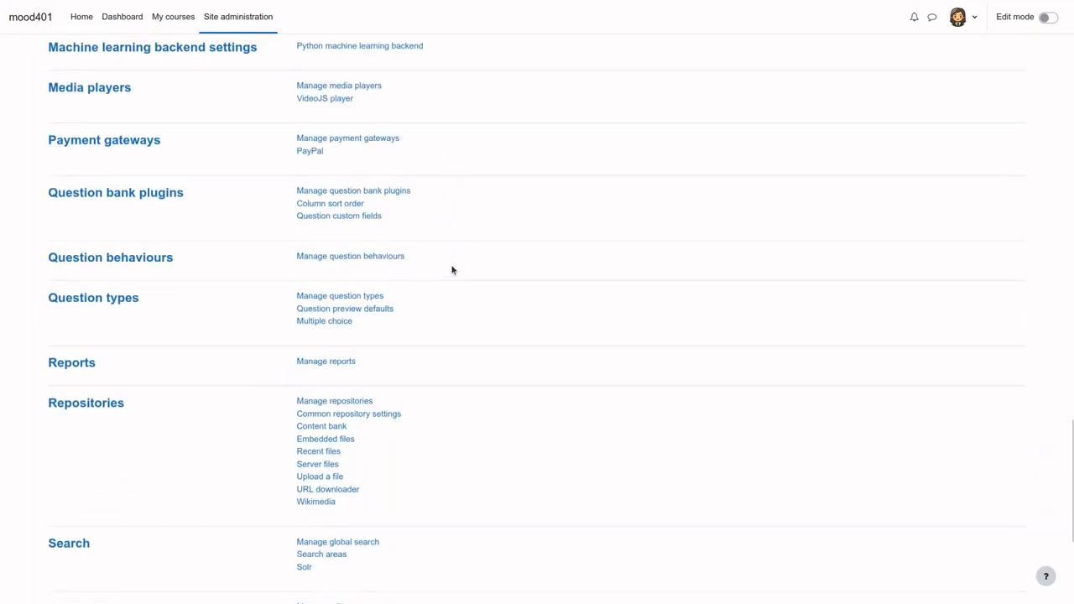
{"action": "scroll", "coordinate": [451, 270], "scroll_direction": "down", "scroll_amount": 2}
{"action": "left_click", "coordinate": [357, 217]}
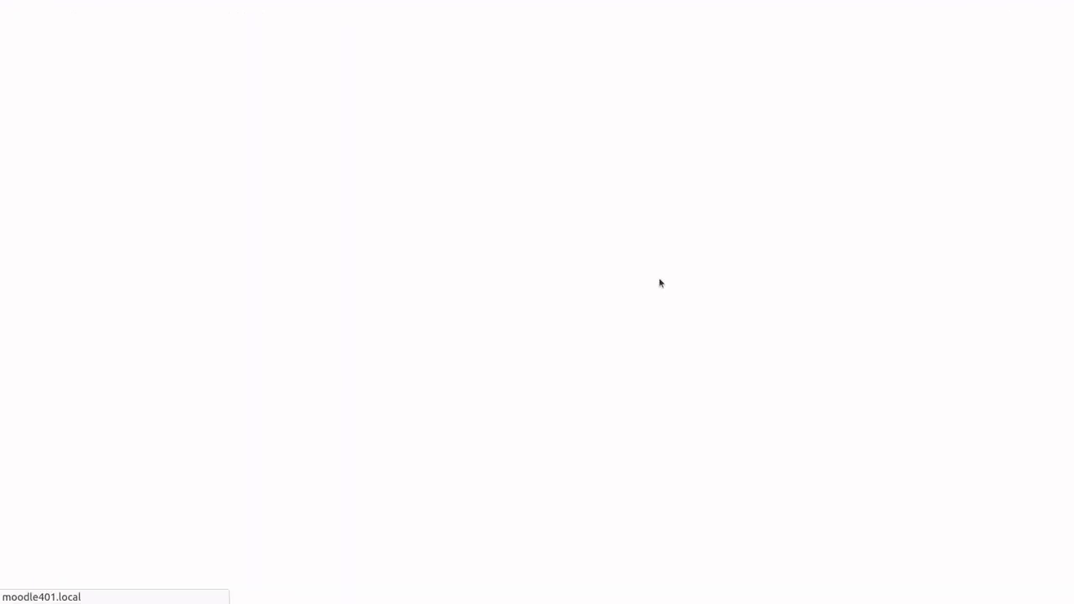
{"action": "scroll", "coordinate": [582, 285], "scroll_direction": "down", "scroll_amount": 5}
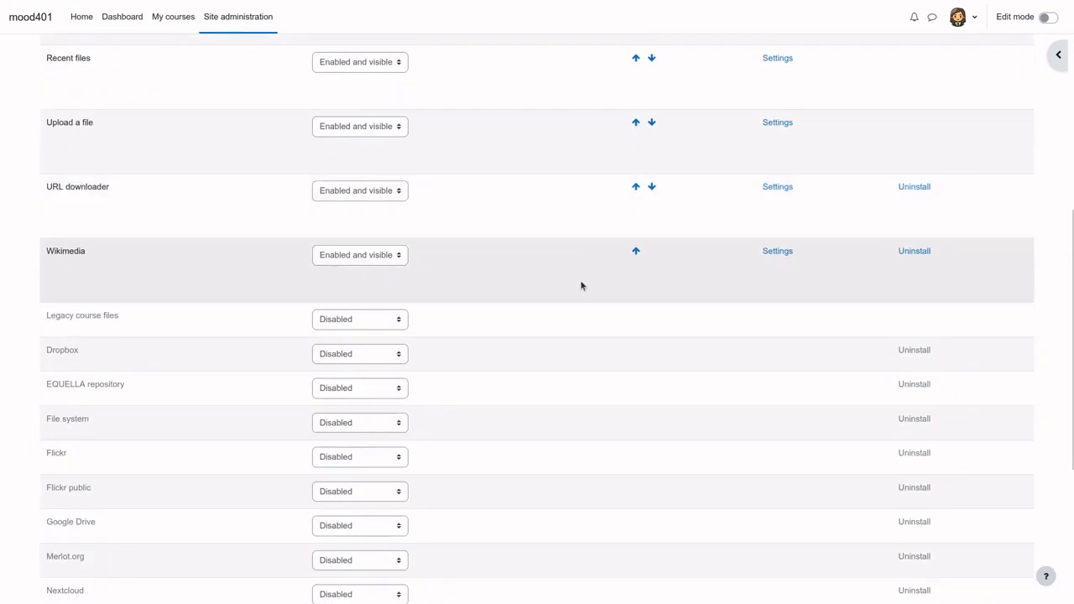
{"action": "scroll", "coordinate": [580, 286], "scroll_direction": "down", "scroll_amount": 1}
{"action": "scroll", "coordinate": [223, 397], "scroll_direction": "down", "scroll_amount": 3}
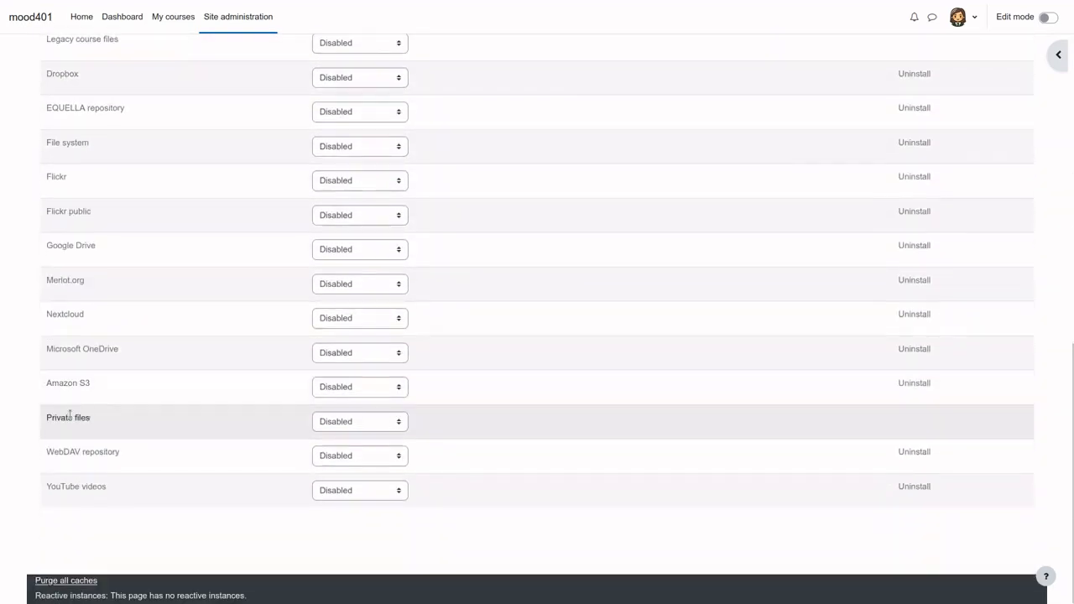
Set the Private files repository to Enabled and visible, and save its configuration with the plugin name left empty
{"action": "left_click", "coordinate": [347, 421]}
{"action": "left_click", "coordinate": [352, 439]}
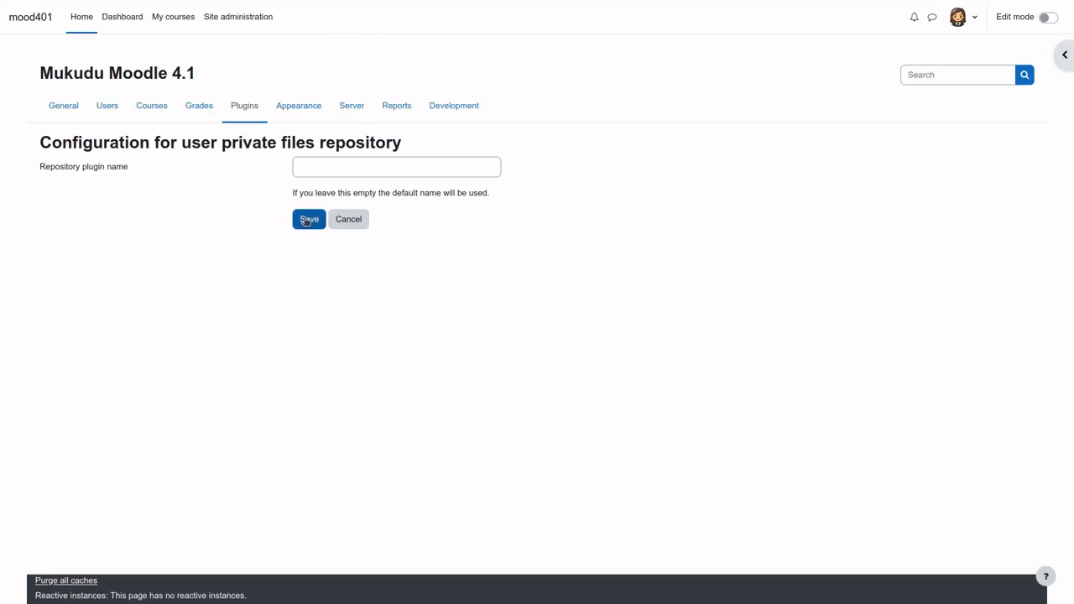
{"action": "left_click", "coordinate": [309, 219]}
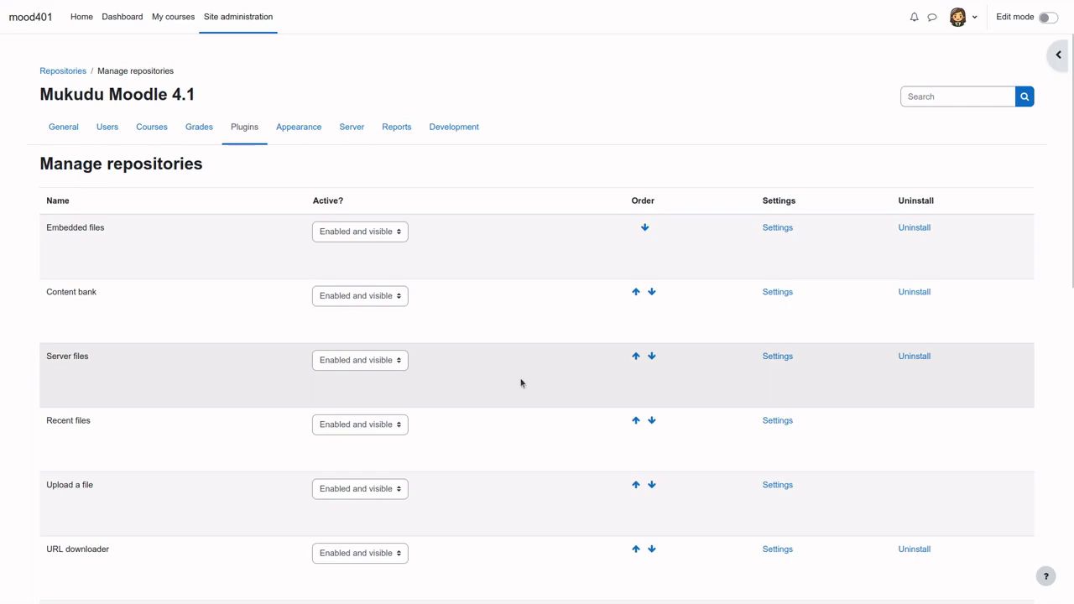
Check the position and status of Private files in the list of enabled repositories
{"action": "scroll", "coordinate": [522, 382], "scroll_direction": "down", "scroll_amount": 3}
{"action": "scroll", "coordinate": [518, 381], "scroll_direction": "up", "scroll_amount": 3}
{"action": "scroll", "coordinate": [439, 438], "scroll_direction": "down", "scroll_amount": 2}
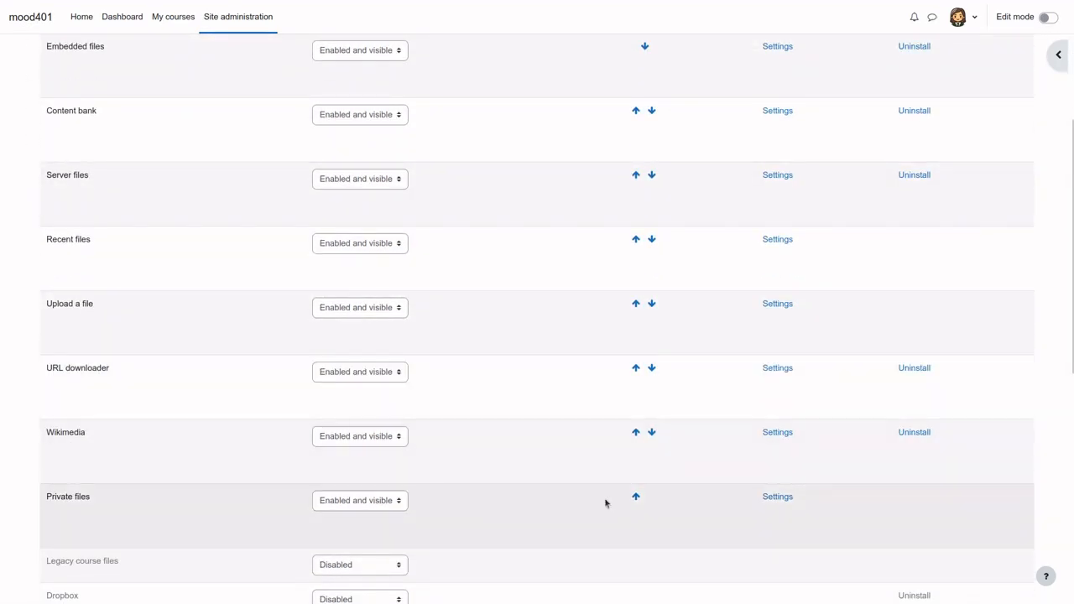
Open the definition of the Authenticated user role from the site's Define roles page
{"action": "scroll", "coordinate": [574, 499], "scroll_direction": "up", "scroll_amount": 2}
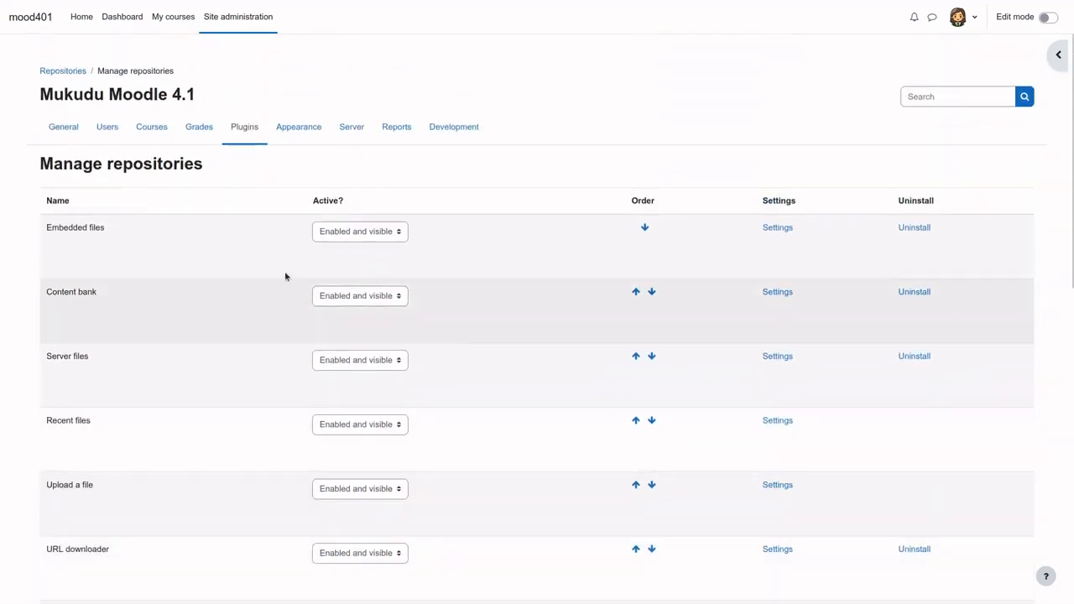
{"action": "left_click", "coordinate": [107, 128]}
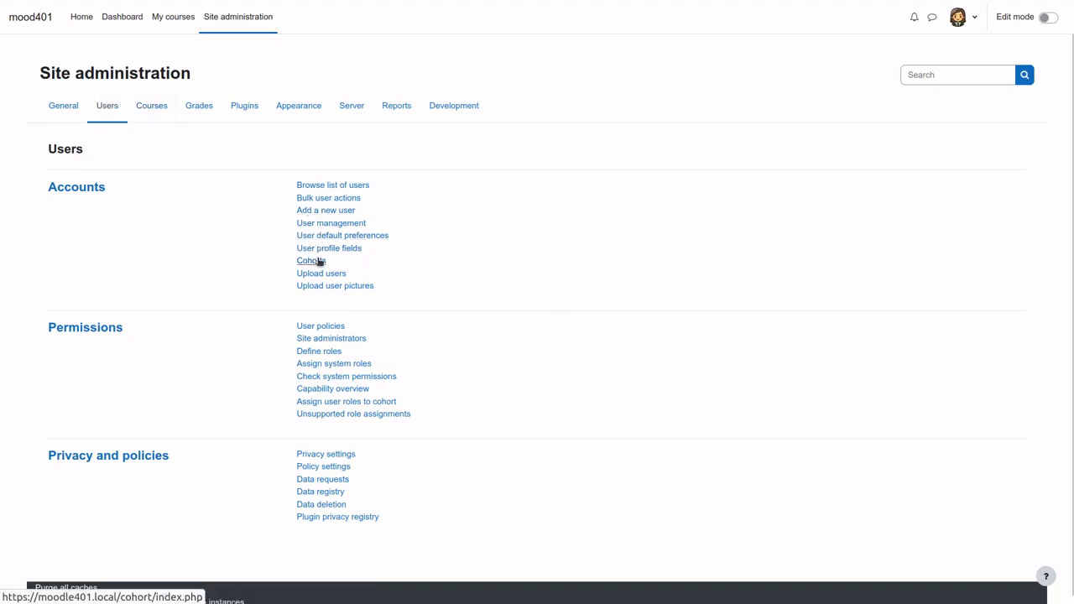
{"action": "left_click", "coordinate": [318, 354]}
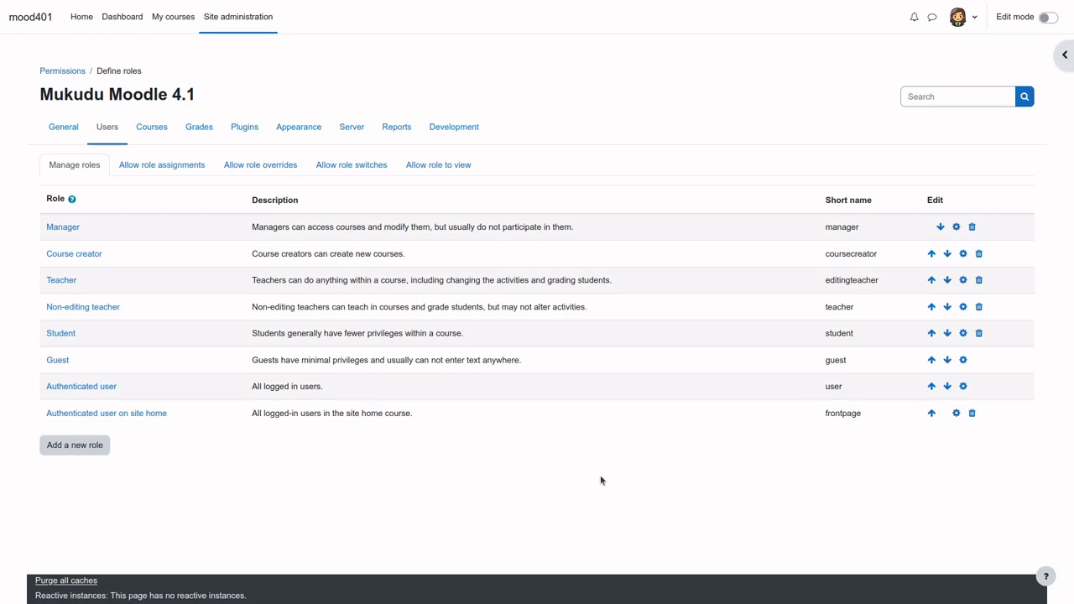
{"action": "left_click", "coordinate": [81, 386]}
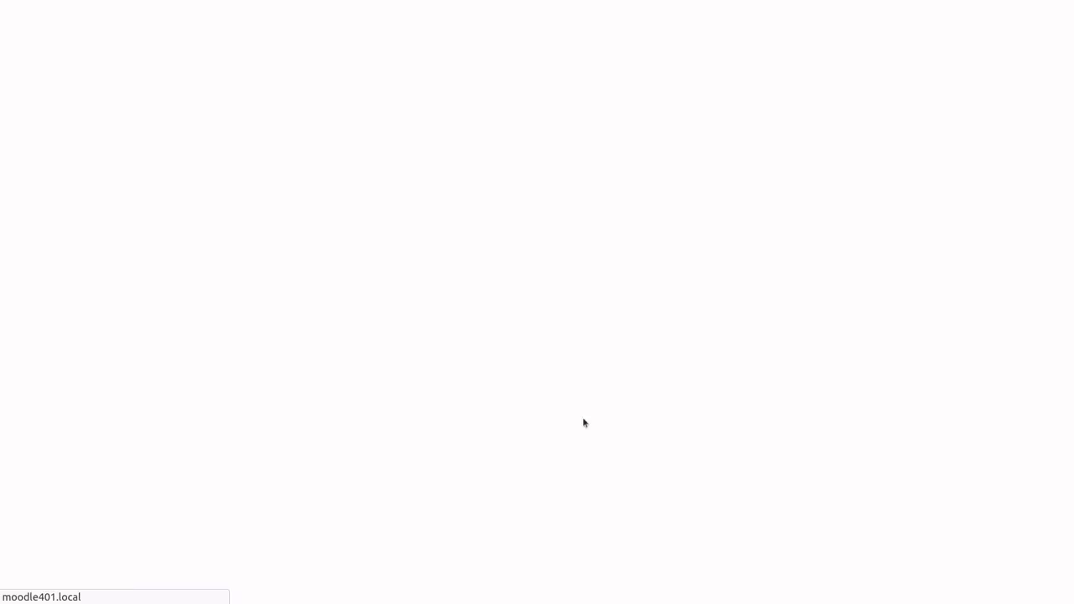
Filter the Authenticated user role's capabilities by moodle/user:manageownfiles and highlight the capability name
{"action": "scroll", "coordinate": [663, 386], "scroll_direction": "down", "scroll_amount": 2}
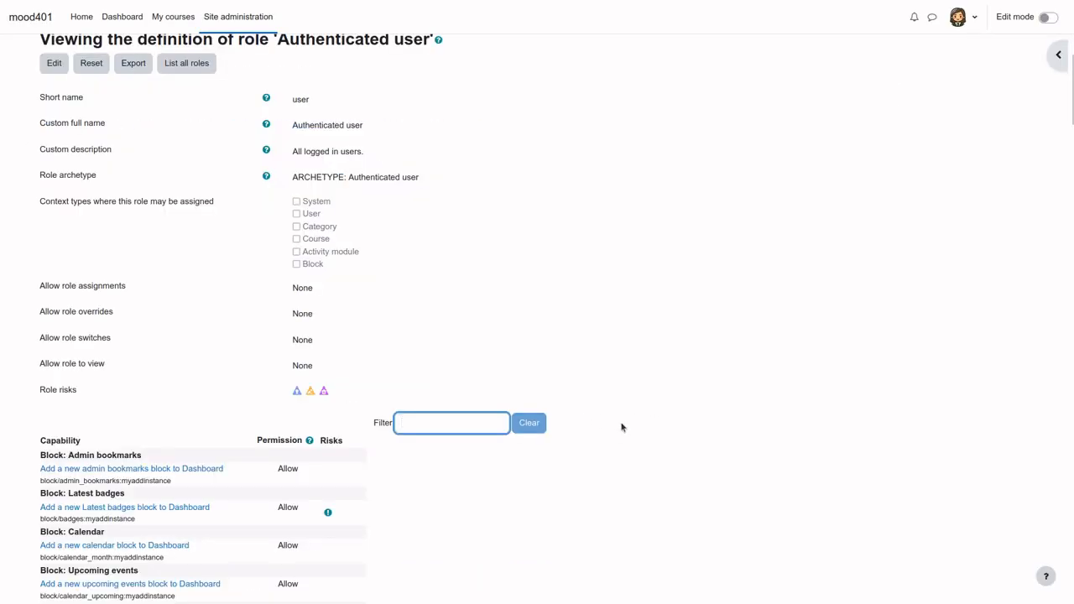
{"action": "type", "text": "mange"}
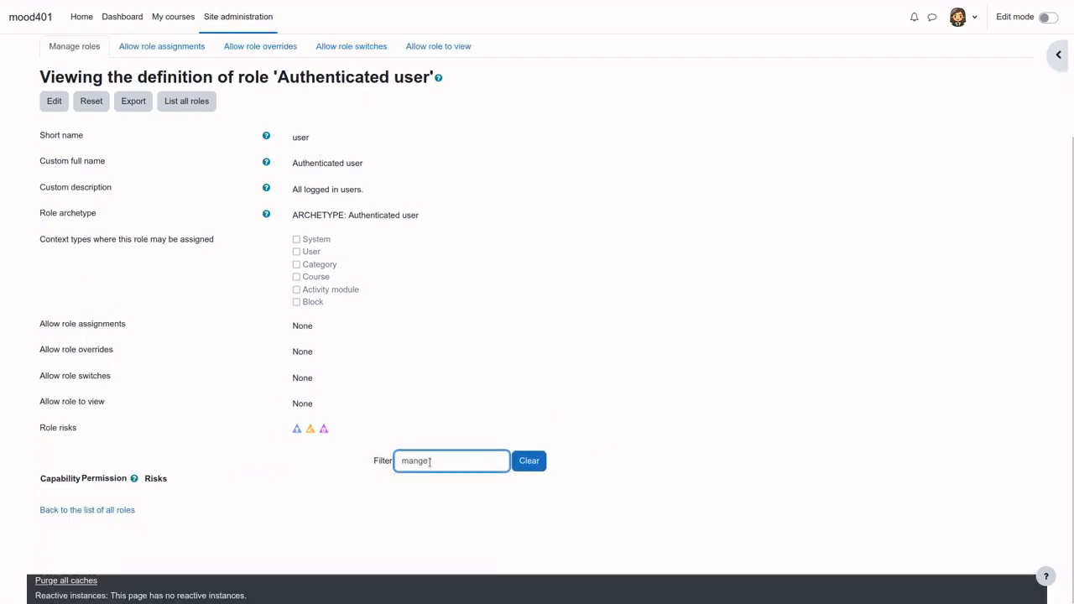
{"action": "key", "text": "BackSpace"}
{"action": "key", "text": "BackSpace"}
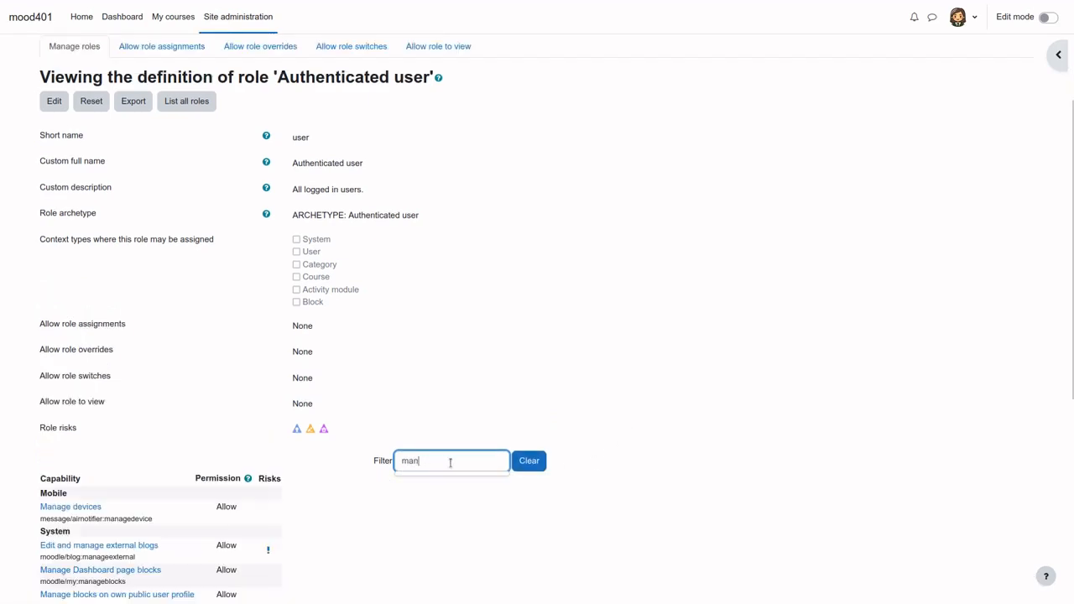
{"action": "type", "text": "ag"}
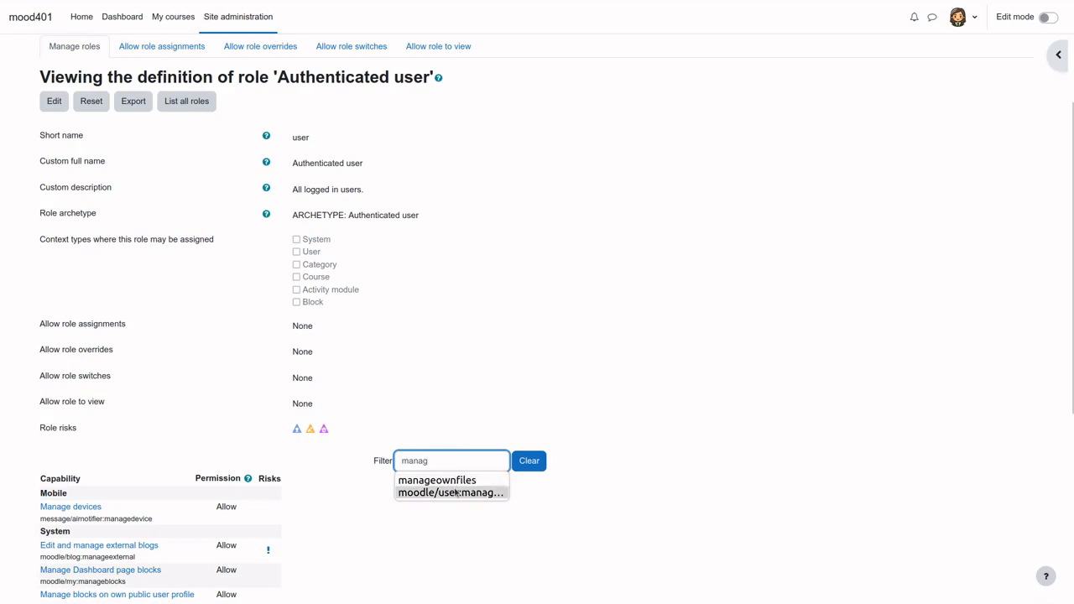
{"action": "left_click", "coordinate": [450, 493]}
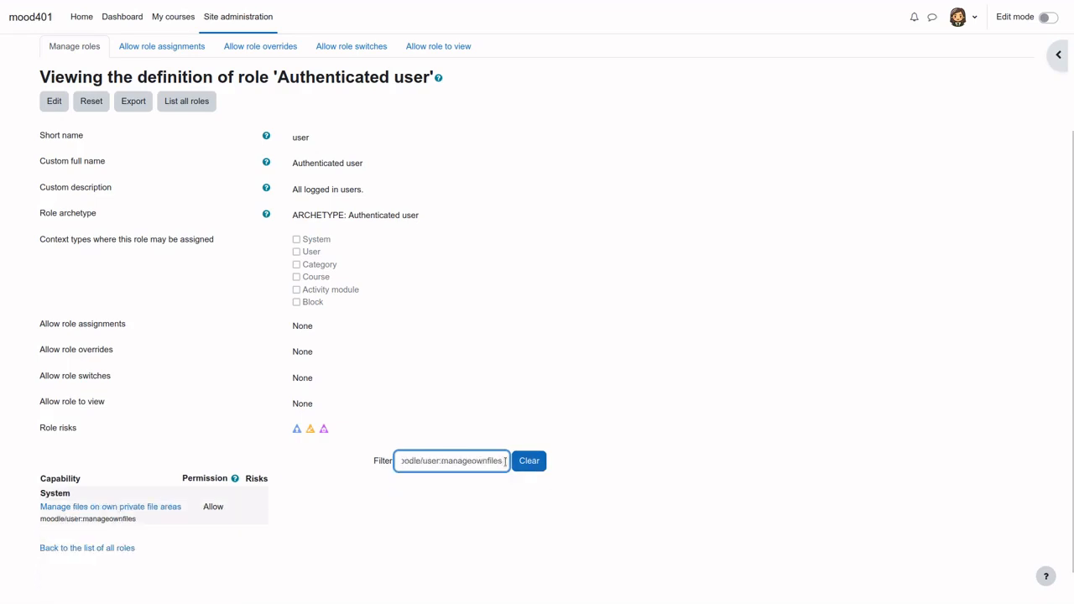
{"action": "scroll", "coordinate": [516, 414], "scroll_direction": "down", "scroll_amount": 1}
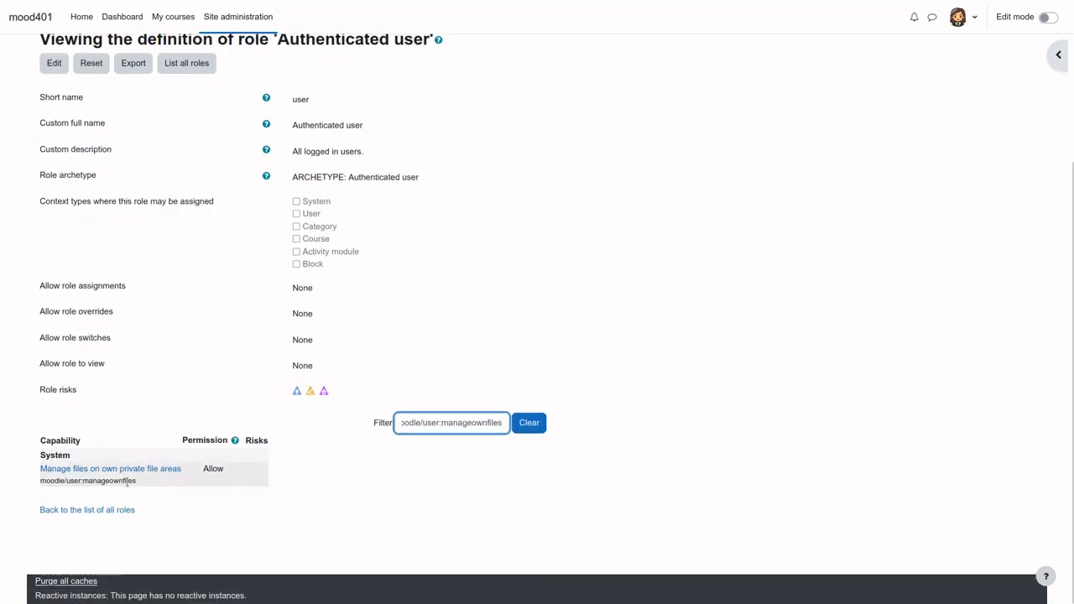
{"action": "left_click_drag", "start_coordinate": [137, 481], "coordinate": [34, 483]}
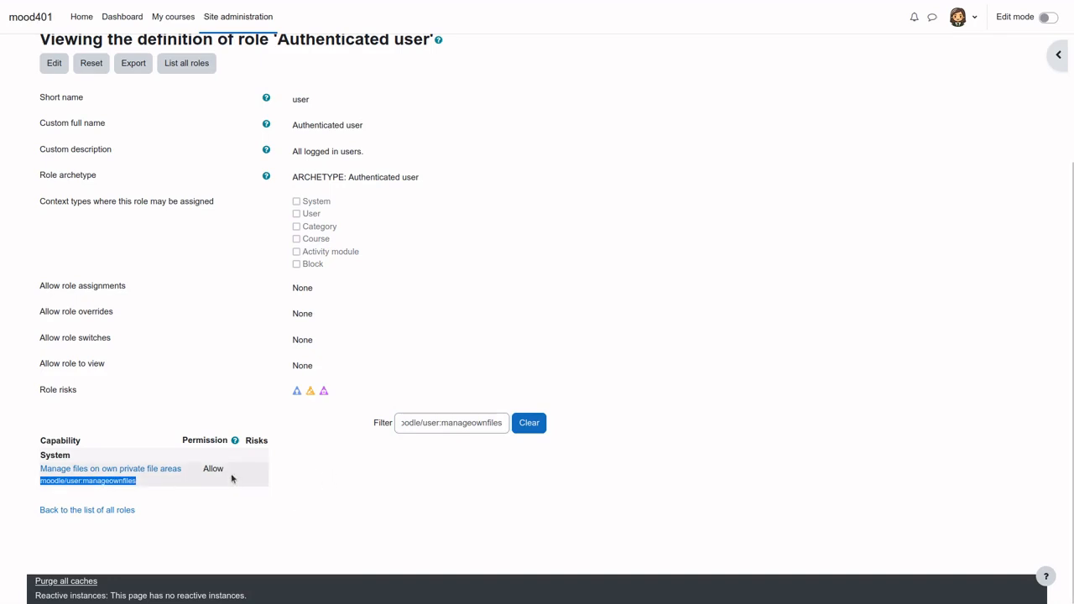
Edit the Authenticated user role, set 'Manage files on own private file areas' to Prohibit, and save the changes
{"action": "scroll", "coordinate": [188, 367], "scroll_direction": "up", "scroll_amount": 2}
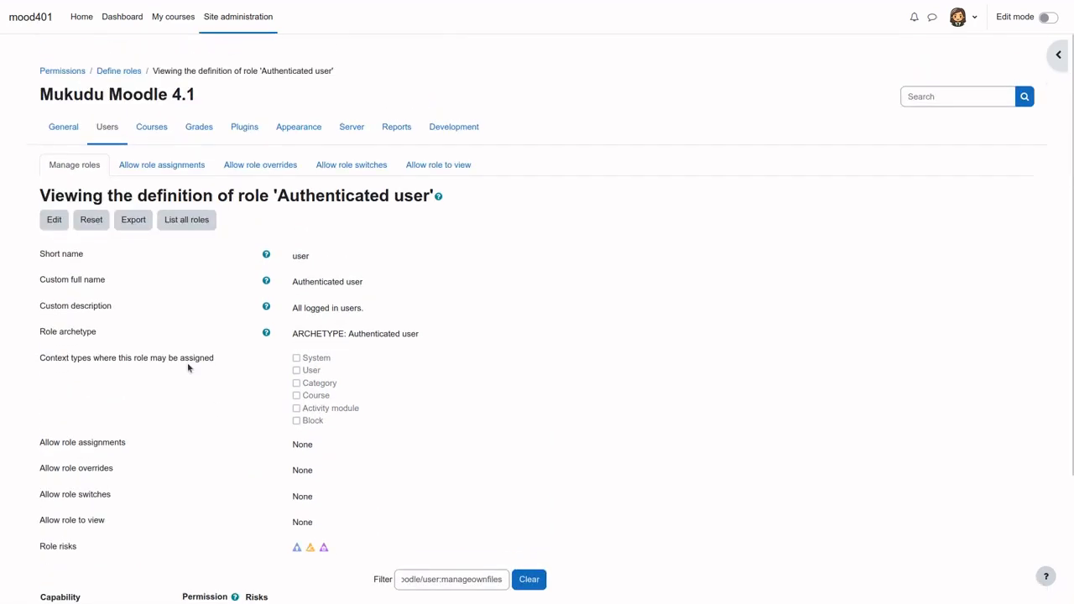
{"action": "left_click", "coordinate": [55, 221]}
{"action": "scroll", "coordinate": [441, 364], "scroll_direction": "down", "scroll_amount": 10}
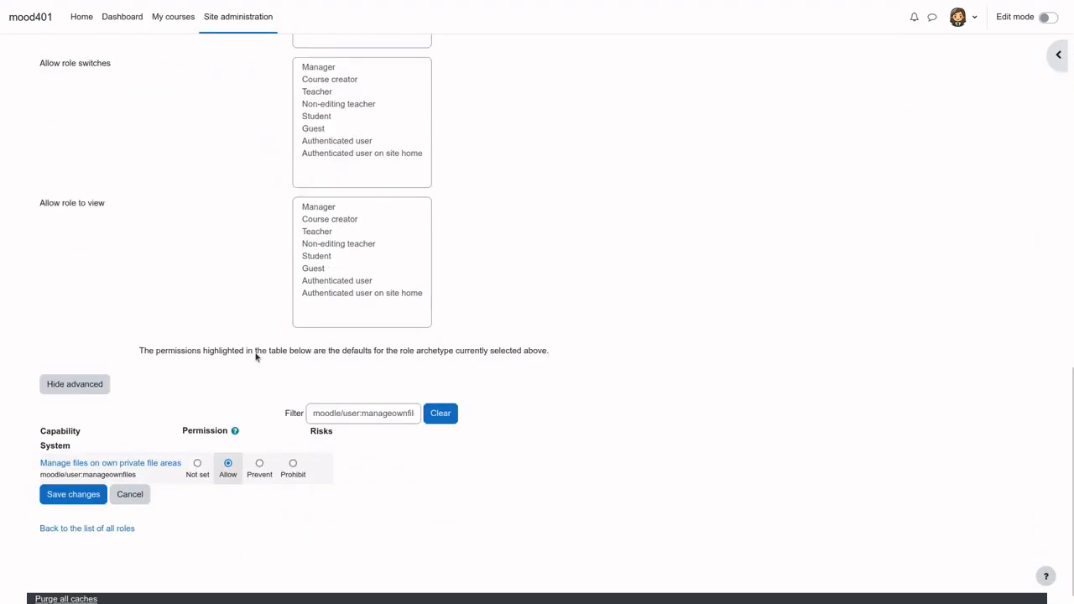
{"action": "left_click", "coordinate": [294, 447]}
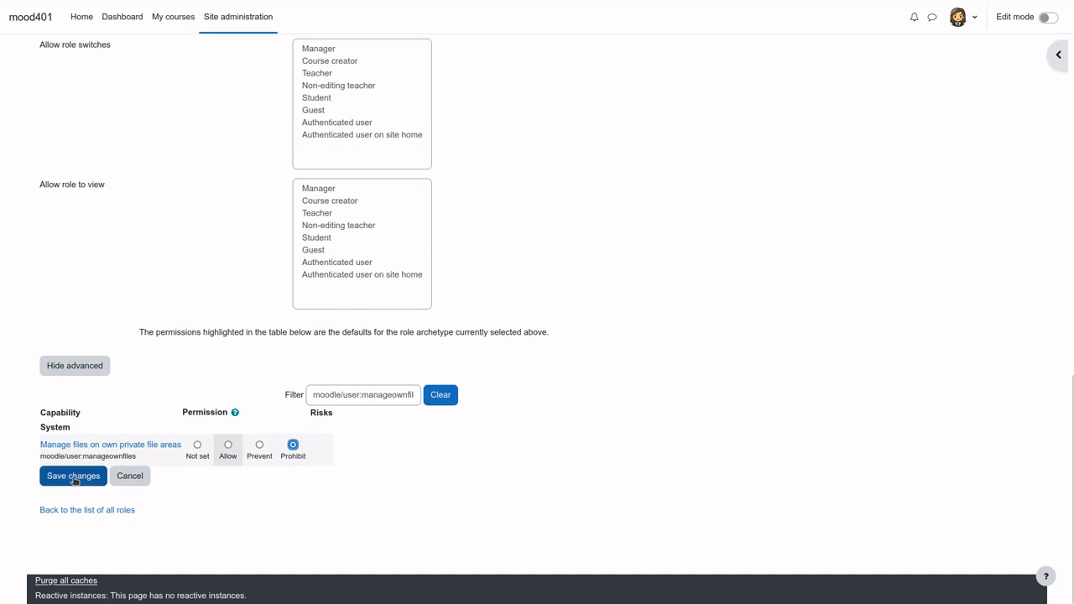
{"action": "left_click", "coordinate": [74, 476]}
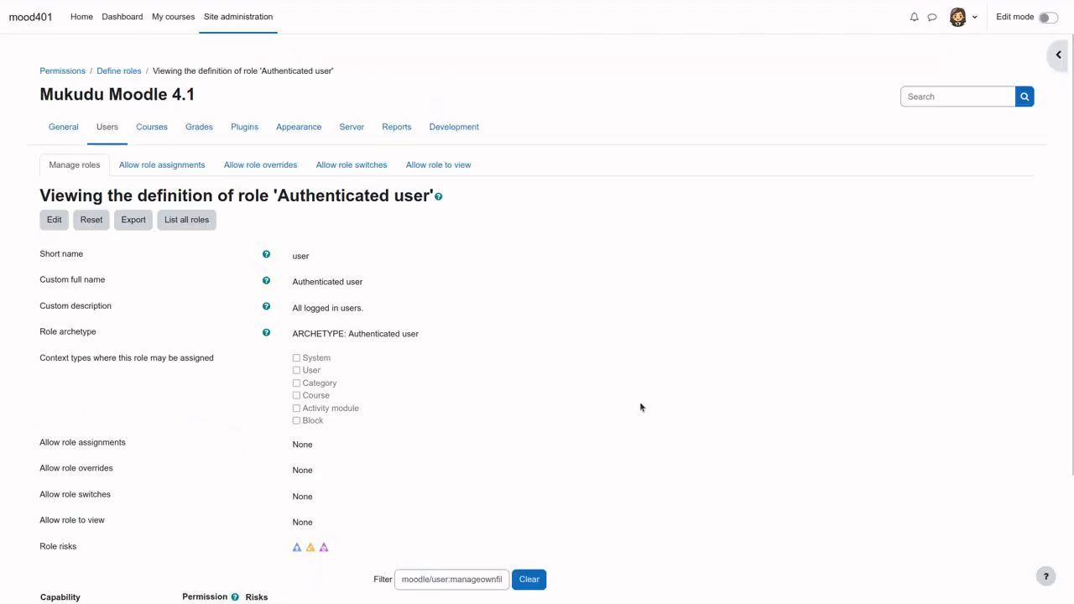
Log out of the admin account and log in as the teacher with the saved credentials
{"action": "left_click", "coordinate": [971, 23]}
{"action": "left_click", "coordinate": [907, 188]}
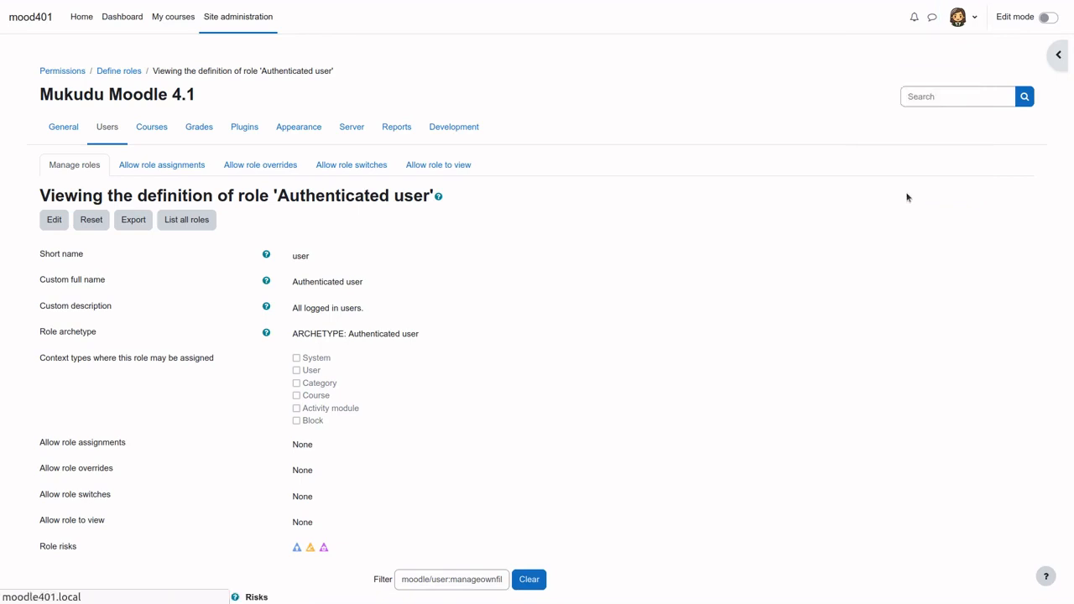
{"action": "left_click", "coordinate": [451, 293]}
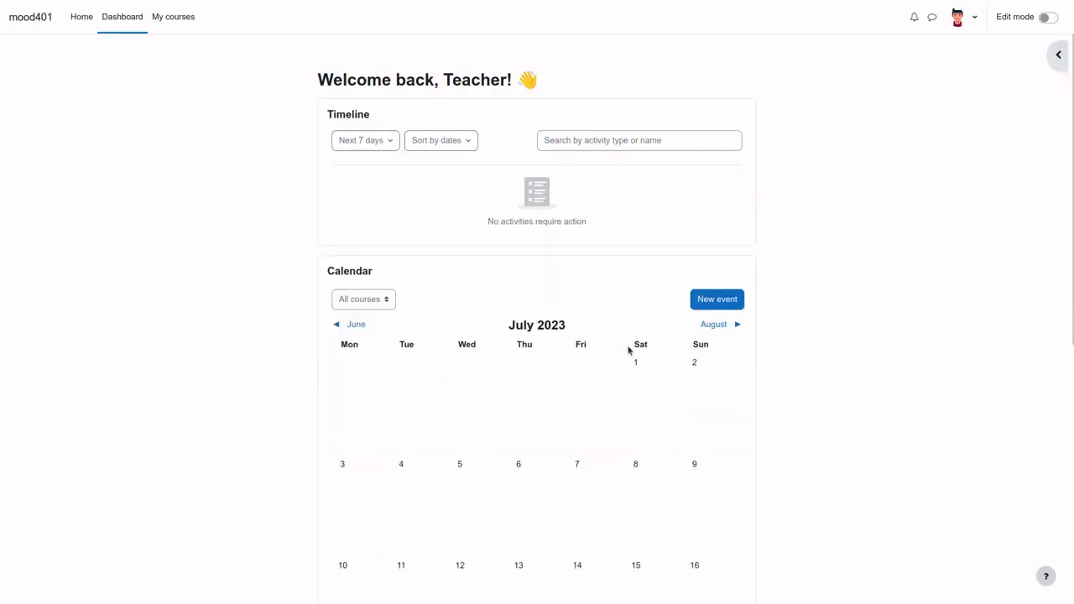
Try to open the teacher's Private files page from the user account options
{"action": "left_click", "coordinate": [963, 67]}
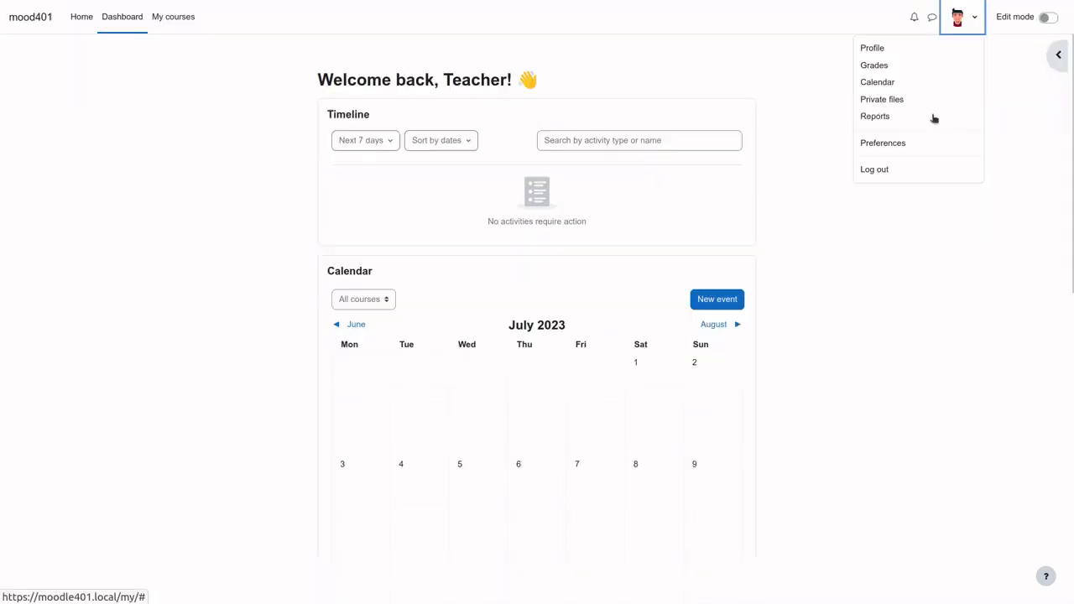
{"action": "left_click", "coordinate": [912, 102]}
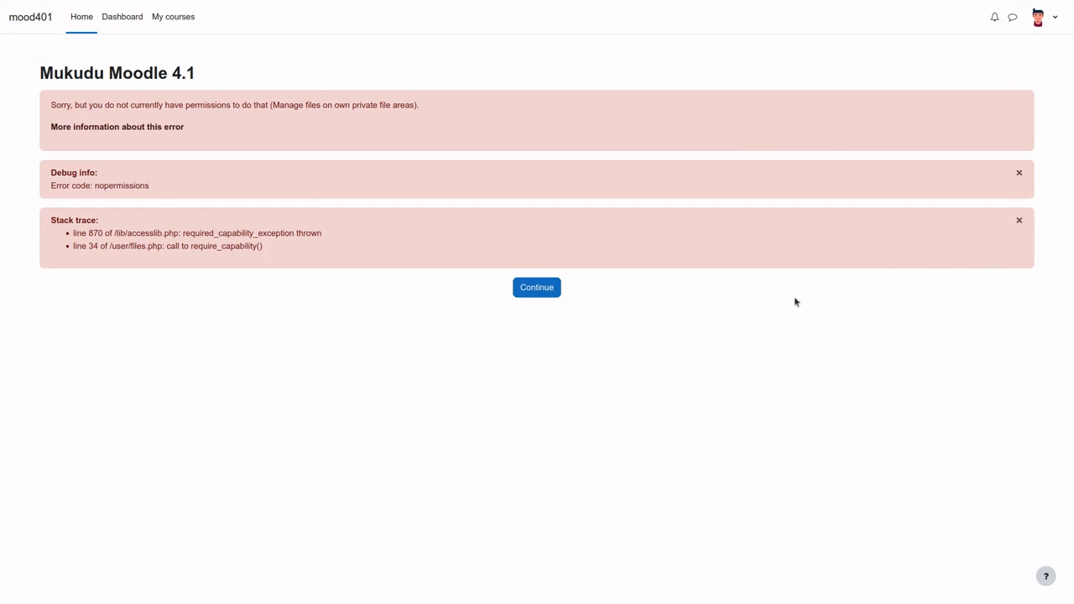
{"action": "left_click", "coordinate": [1050, 20]}
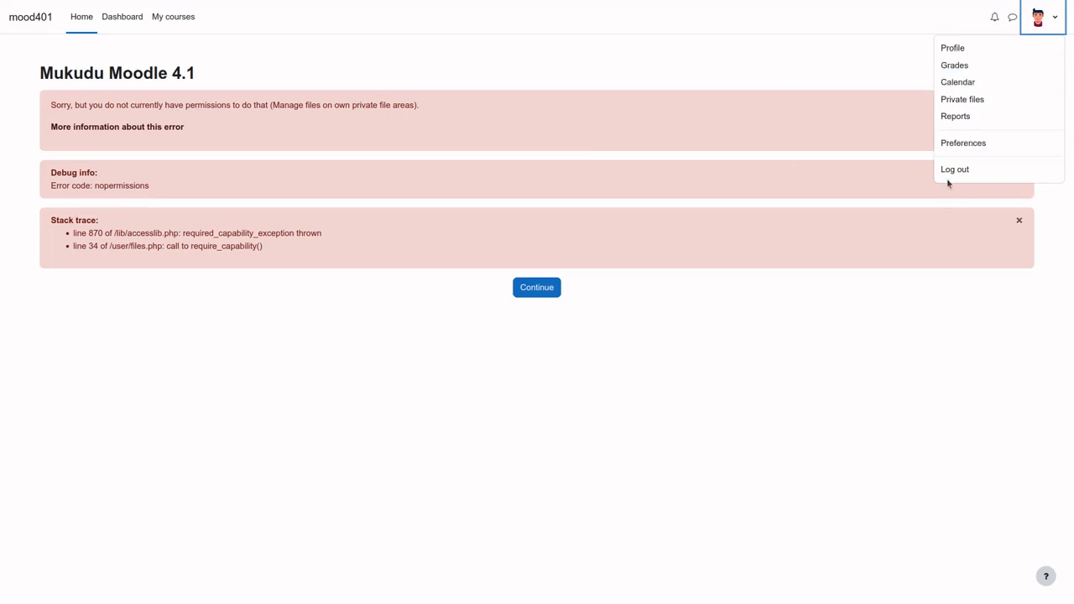
Open First Course and view the Copied File and Linked and Delete File resources, returning to the course page
{"action": "left_click", "coordinate": [170, 17]}
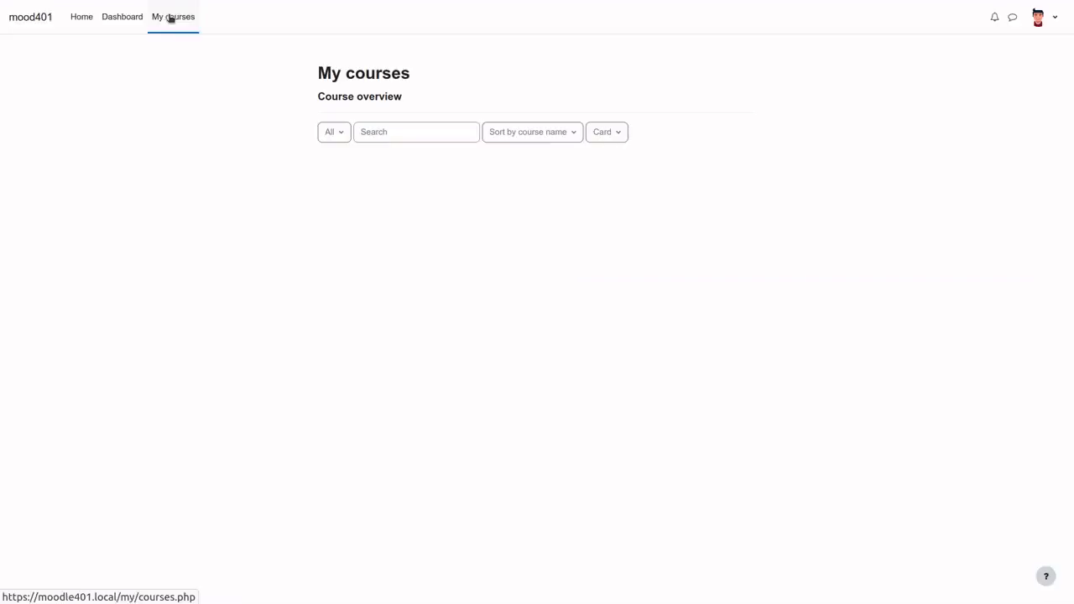
{"action": "left_click", "coordinate": [347, 222]}
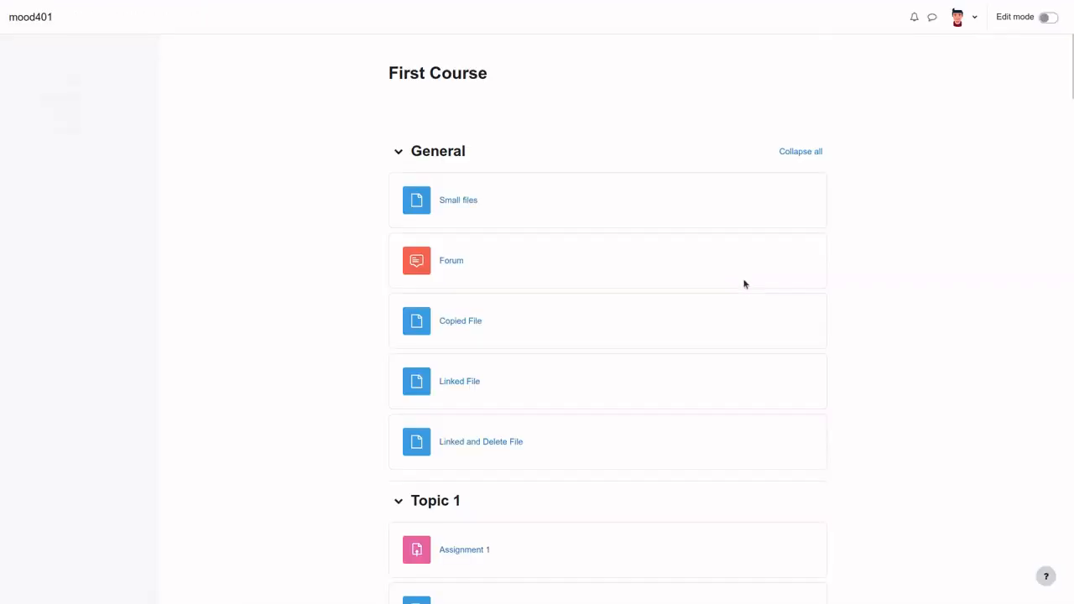
{"action": "scroll", "coordinate": [752, 336], "scroll_direction": "down", "scroll_amount": 1}
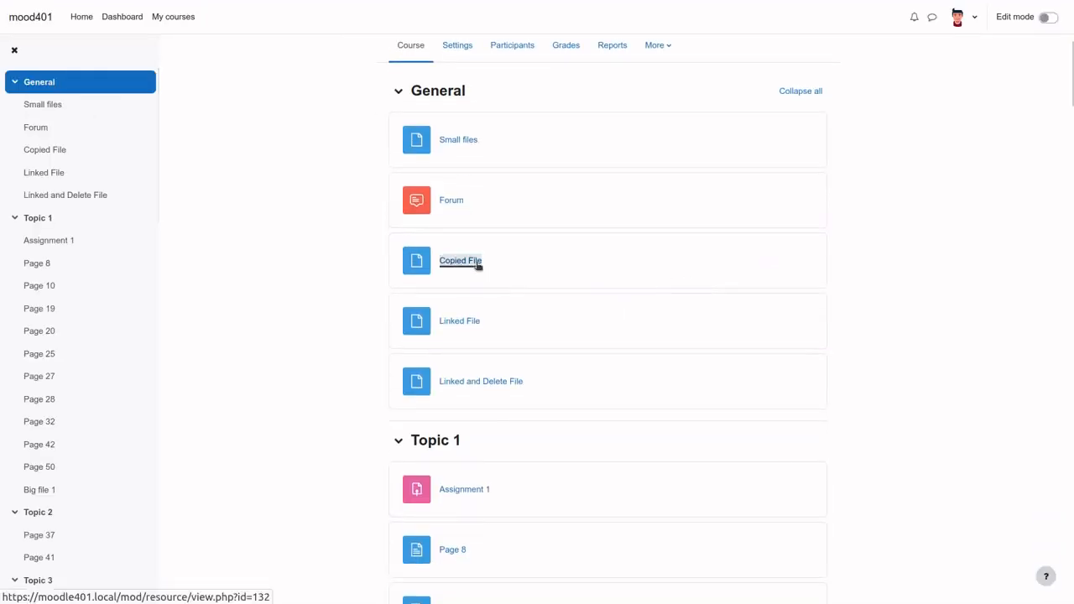
{"action": "left_click", "coordinate": [475, 261]}
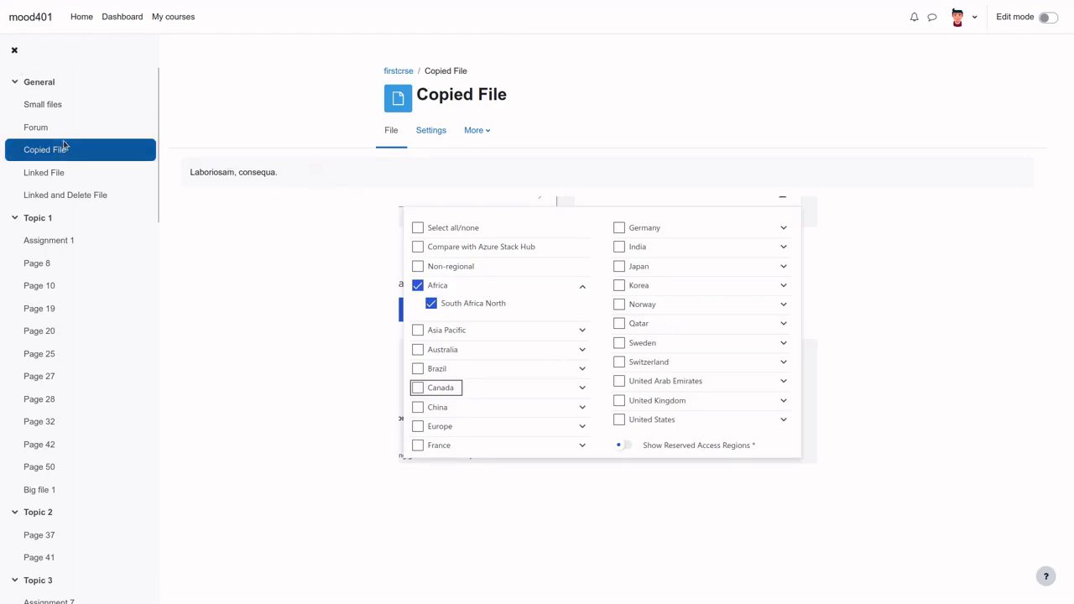
{"action": "left_click", "coordinate": [37, 82]}
{"action": "left_click", "coordinate": [470, 384]}
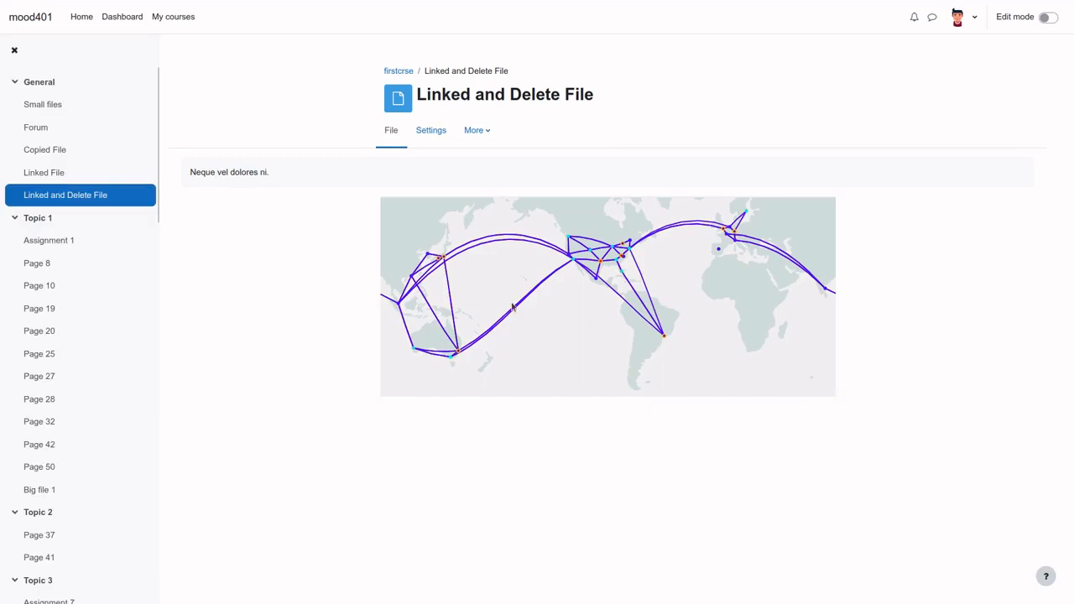
{"action": "left_click", "coordinate": [40, 82]}
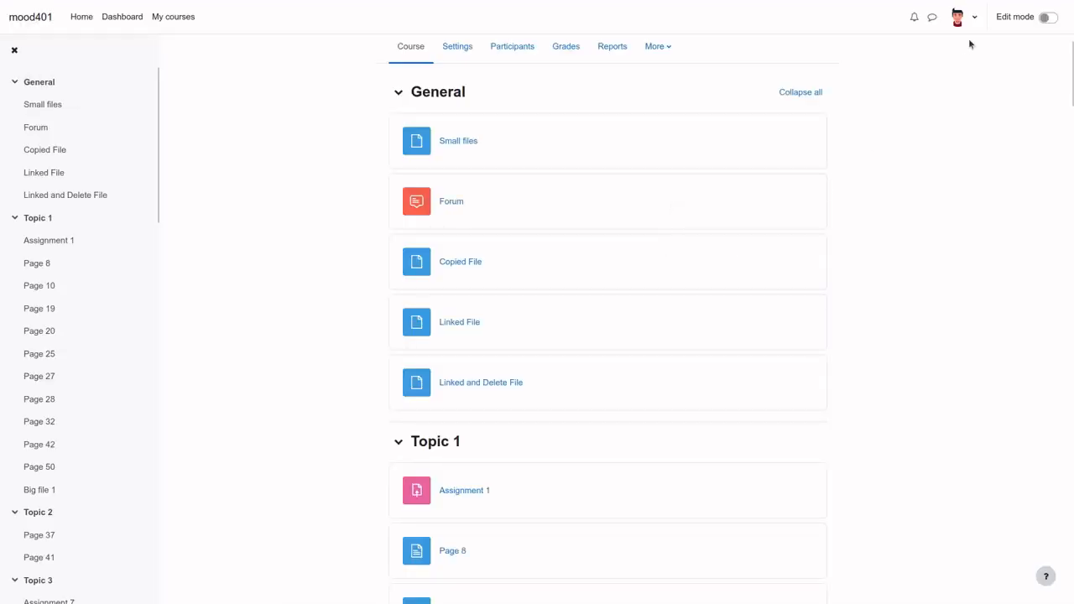
Turn on editing in First Course and start adding a File resource to the General section
{"action": "left_click", "coordinate": [1048, 18]}
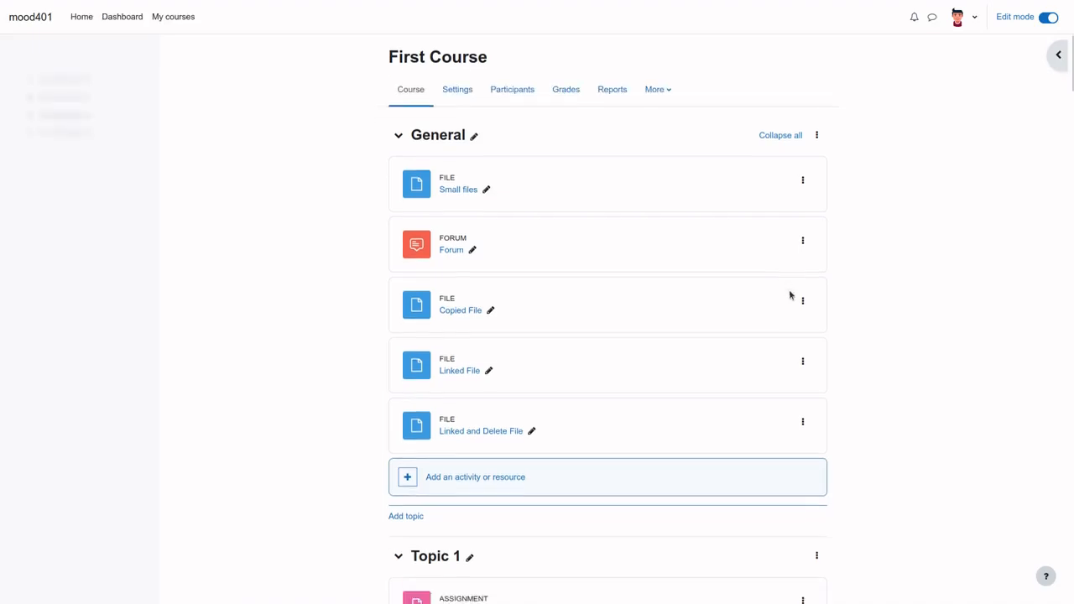
{"action": "scroll", "coordinate": [508, 314], "scroll_direction": "down", "scroll_amount": 2}
{"action": "left_click", "coordinate": [495, 312]}
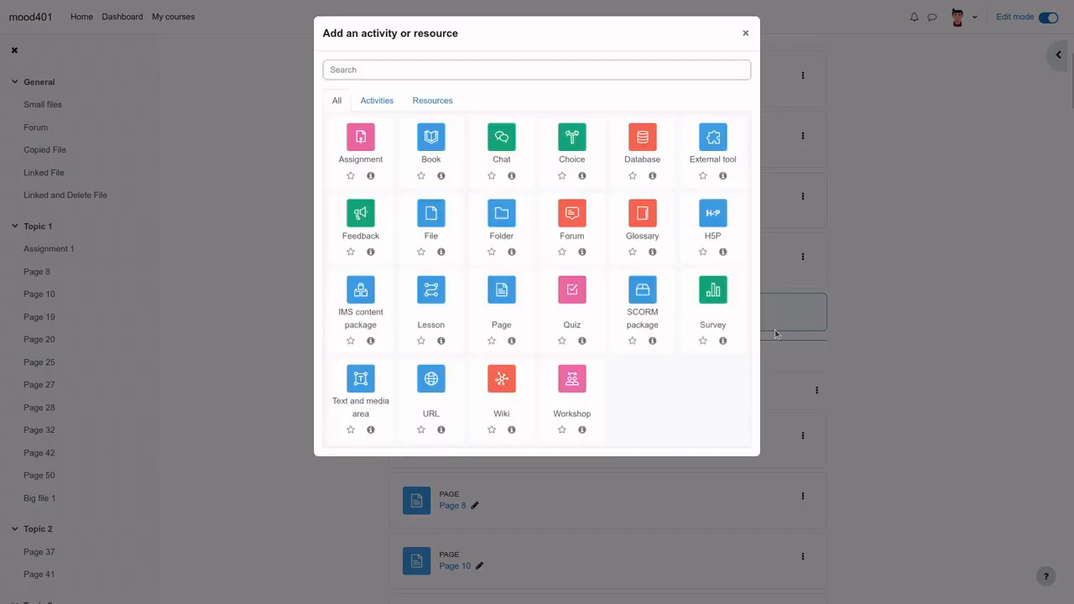
{"action": "left_click", "coordinate": [431, 235]}
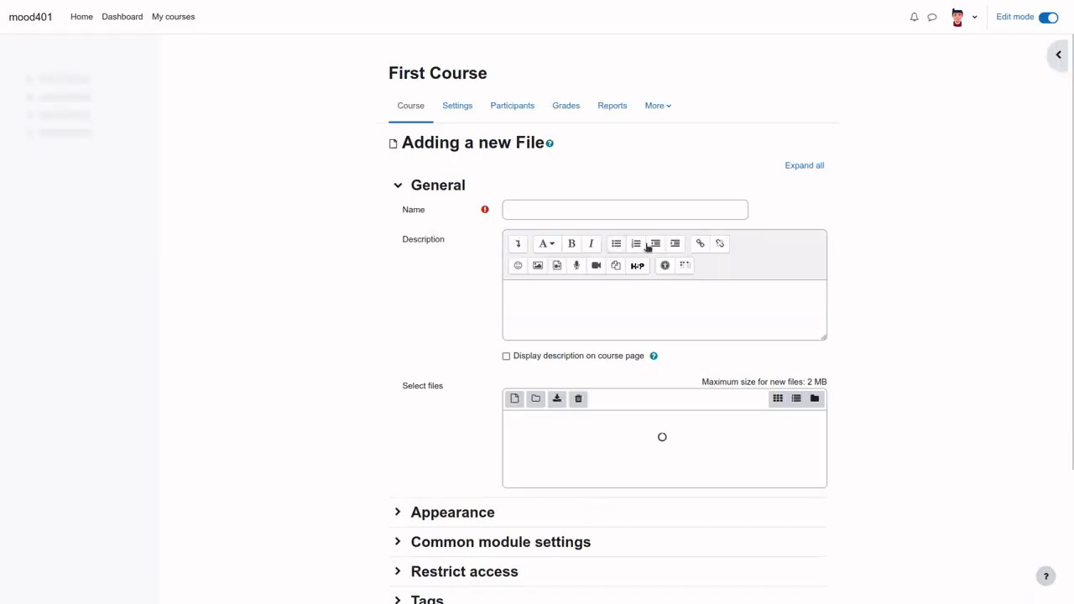
Open the file picker for the new File resource and browse Private files into the Misc folder
{"action": "scroll", "coordinate": [851, 228], "scroll_direction": "down", "scroll_amount": 1}
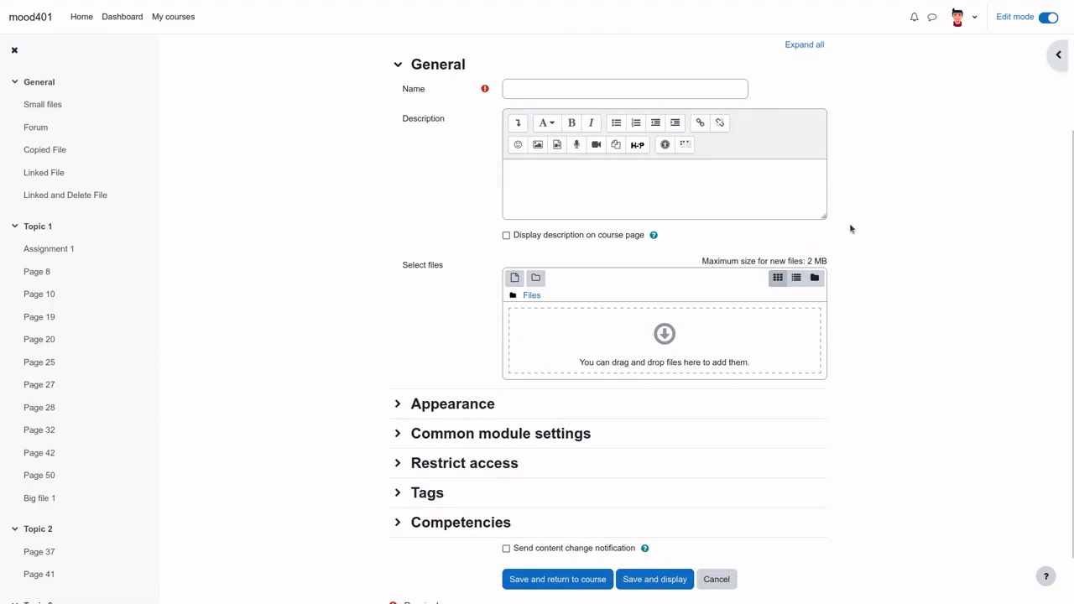
{"action": "scroll", "coordinate": [849, 222], "scroll_direction": "down", "scroll_amount": 1}
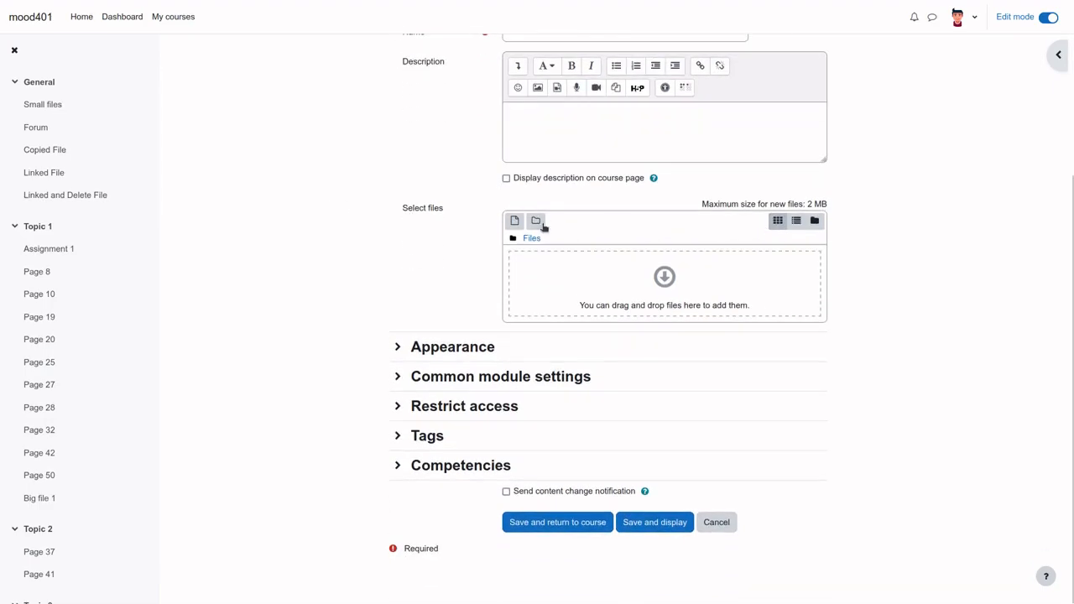
{"action": "scroll", "coordinate": [561, 215], "scroll_direction": "up", "scroll_amount": 2}
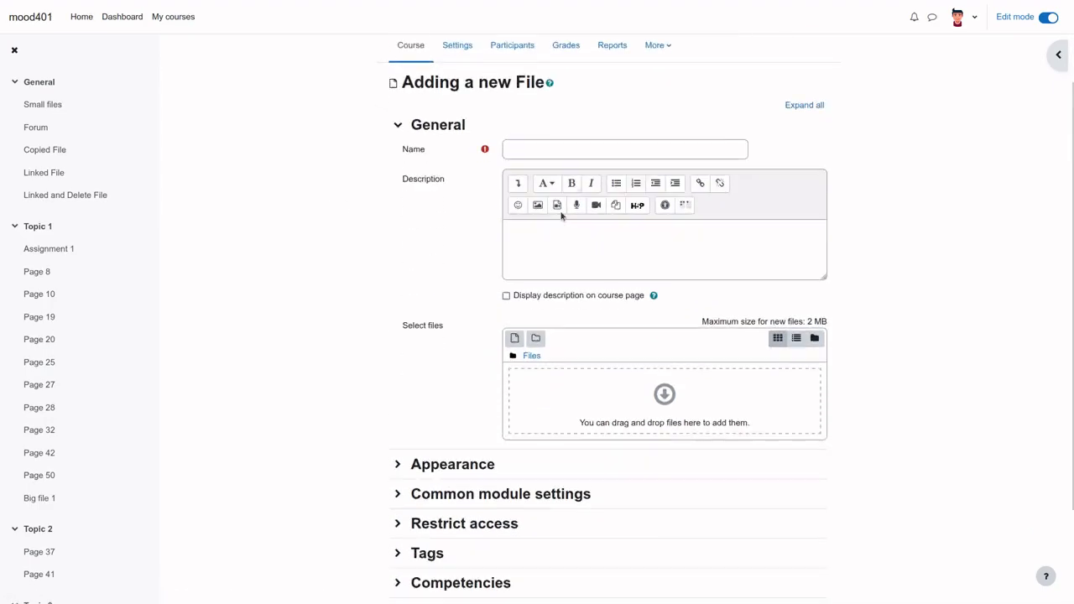
{"action": "left_click", "coordinate": [514, 338]}
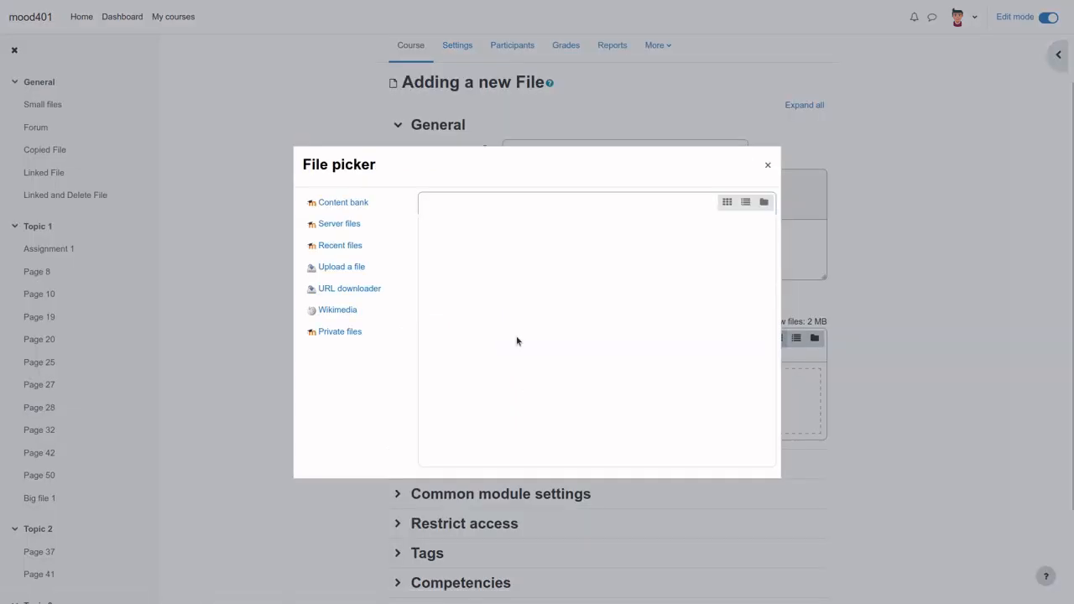
{"action": "left_click", "coordinate": [340, 334]}
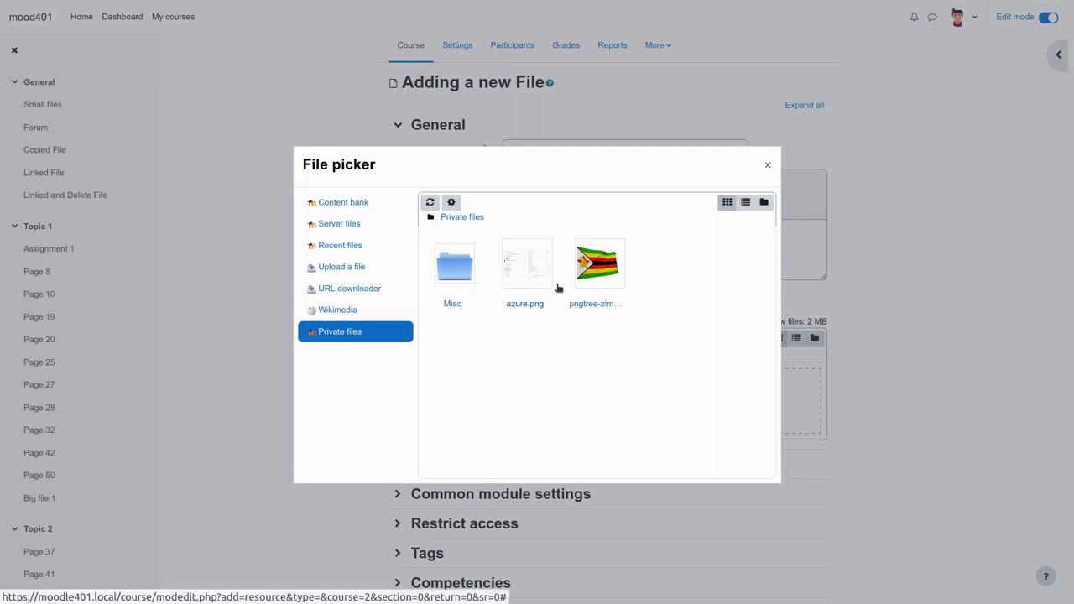
{"action": "left_click", "coordinate": [442, 272]}
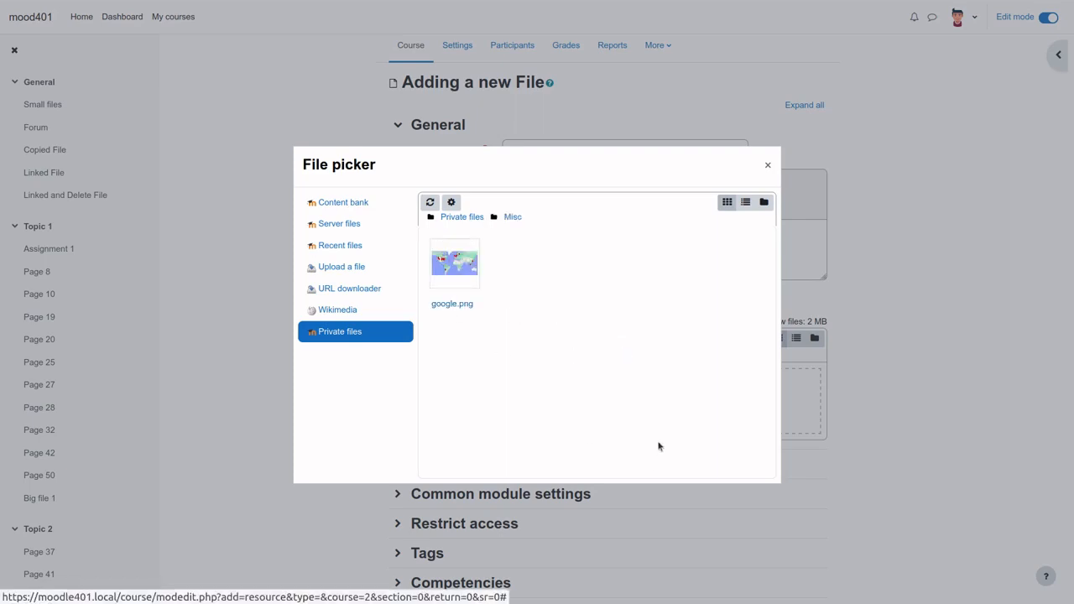
Close the file picker without adding a file, log out the teacher, and log in with the admin account
{"action": "left_click", "coordinate": [768, 166]}
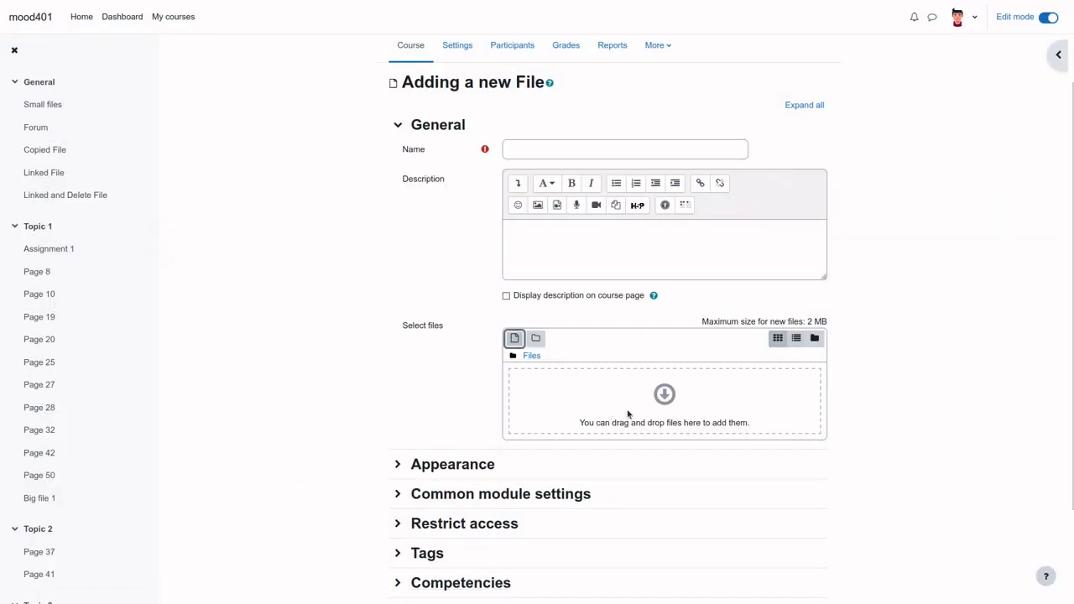
{"action": "left_click", "coordinate": [973, 21]}
{"action": "left_click", "coordinate": [923, 187]}
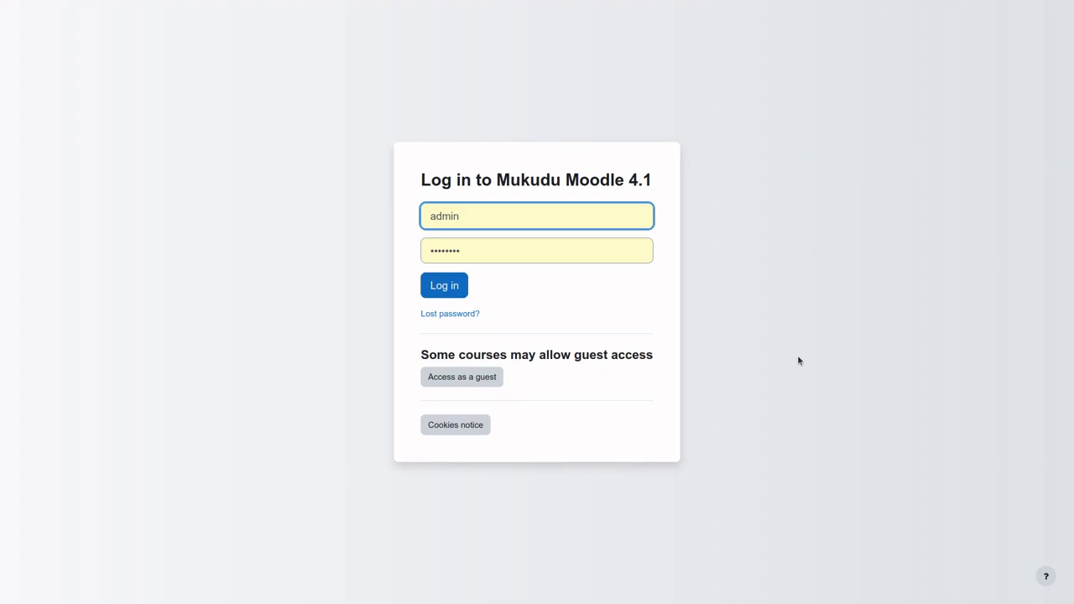
{"action": "left_click", "coordinate": [454, 292]}
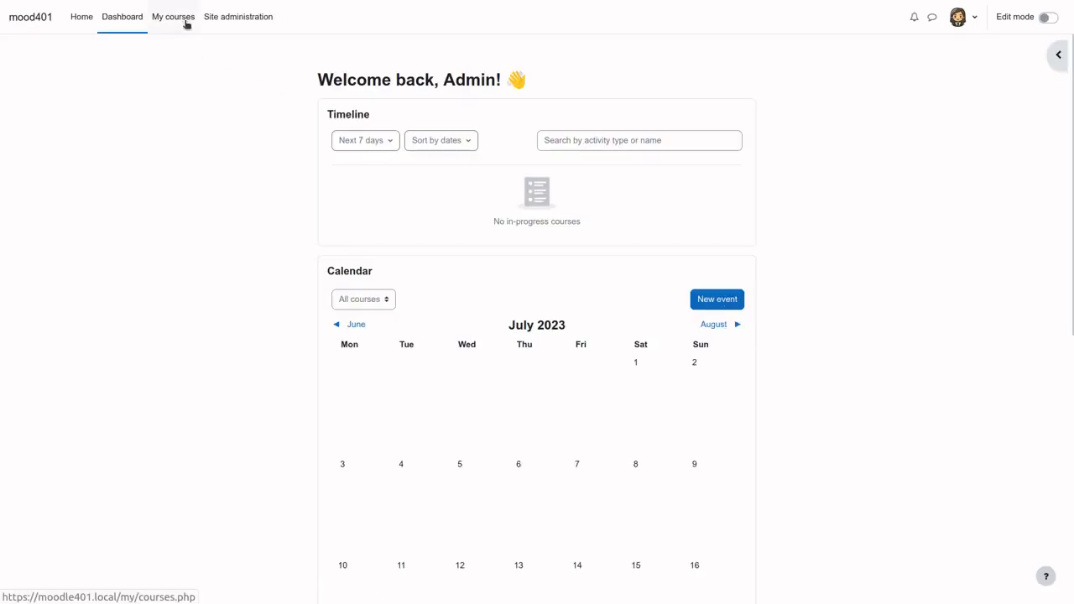
Open Manage repositories in the site administration's plugin settings and review the listed repositories, including Private files
{"action": "left_click", "coordinate": [249, 20]}
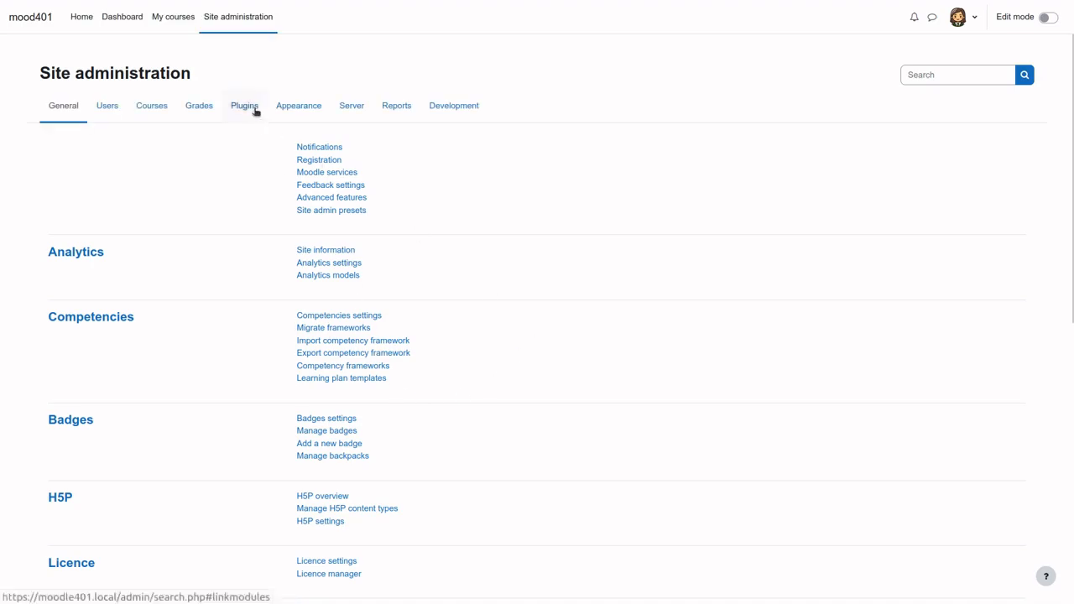
{"action": "left_click", "coordinate": [254, 108]}
{"action": "scroll", "coordinate": [501, 353], "scroll_direction": "down", "scroll_amount": 12}
{"action": "scroll", "coordinate": [501, 352], "scroll_direction": "down", "scroll_amount": 14}
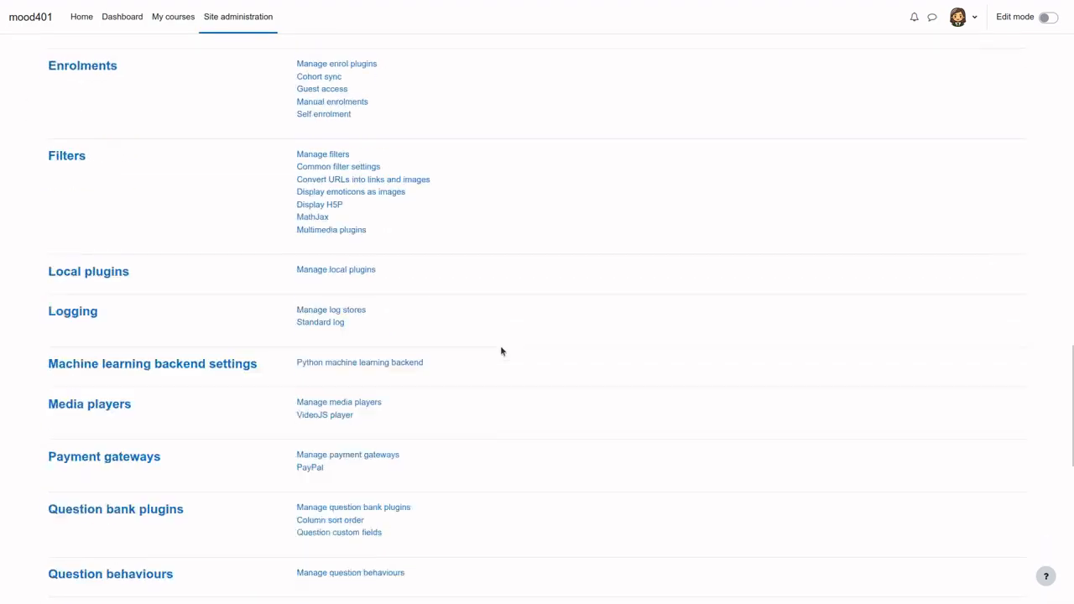
{"action": "scroll", "coordinate": [496, 348], "scroll_direction": "down", "scroll_amount": 1}
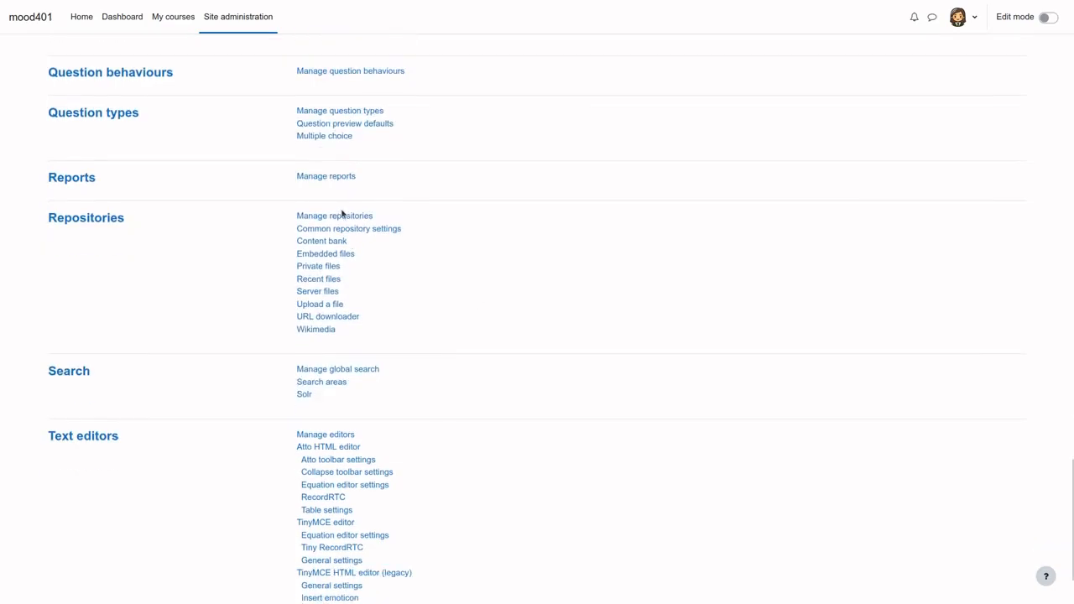
{"action": "left_click", "coordinate": [332, 216]}
{"action": "scroll", "coordinate": [617, 308], "scroll_direction": "down", "scroll_amount": 1}
{"action": "scroll", "coordinate": [600, 308], "scroll_direction": "down", "scroll_amount": 3}
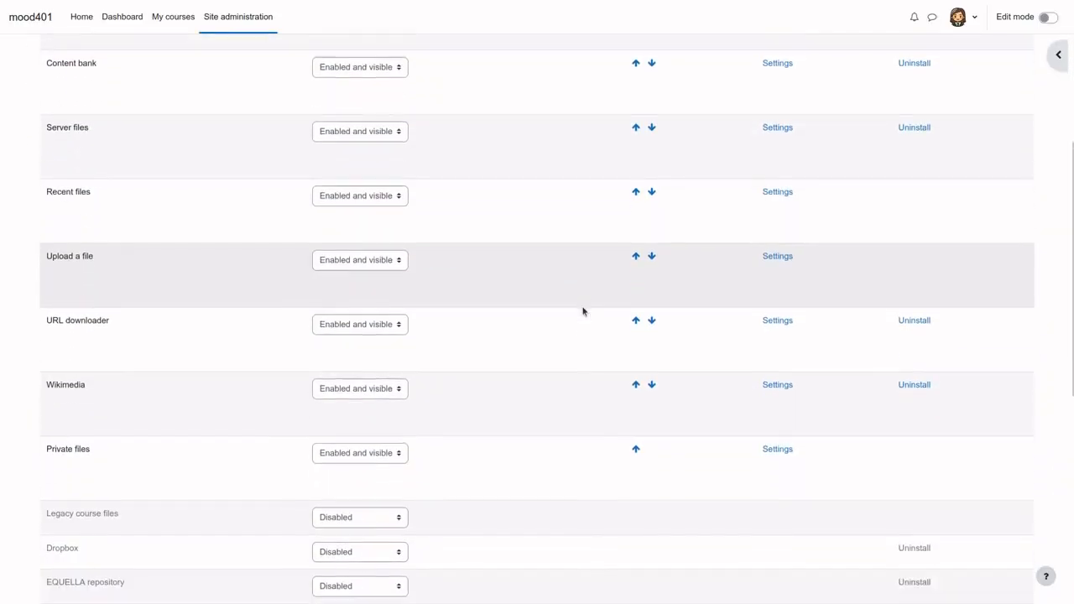
{"action": "scroll", "coordinate": [419, 384], "scroll_direction": "up", "scroll_amount": 4}
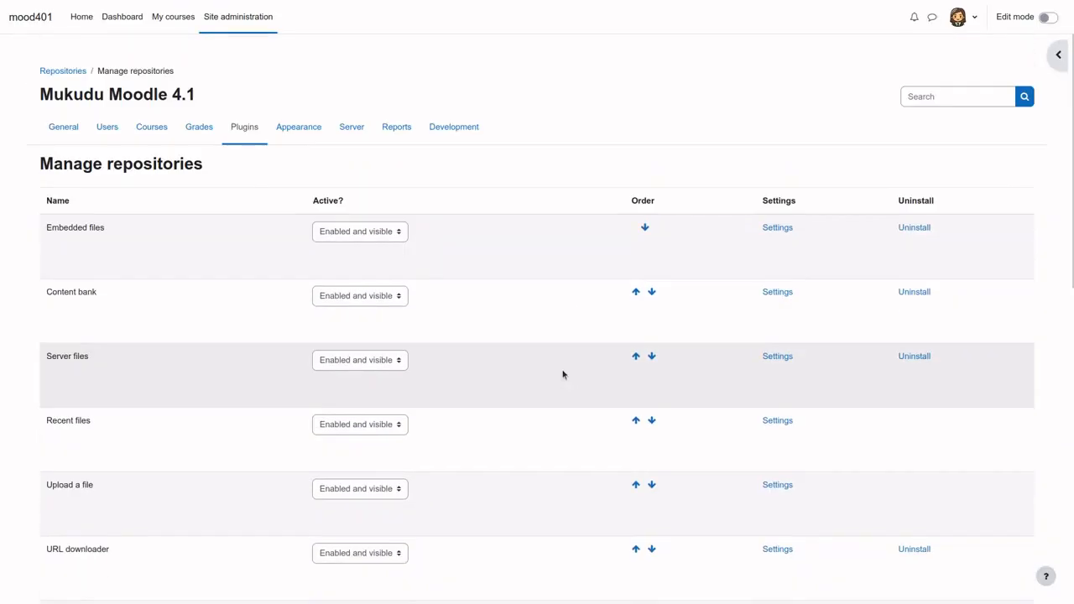
Open the Authenticated user role from the role definitions and check its moodle/user:manageownfiles permission
{"action": "left_click", "coordinate": [115, 131]}
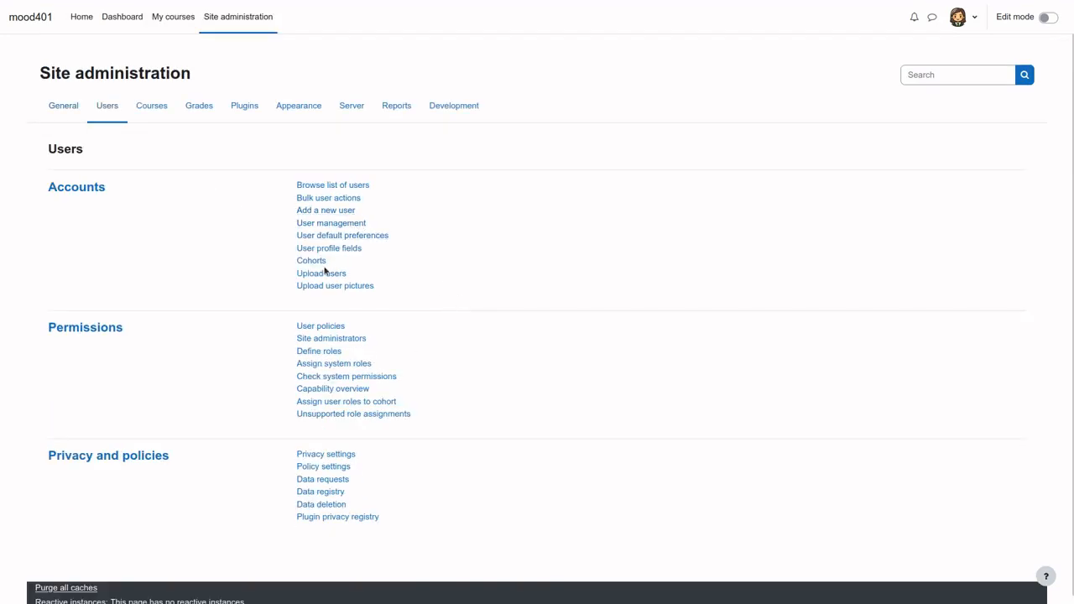
{"action": "left_click", "coordinate": [324, 353]}
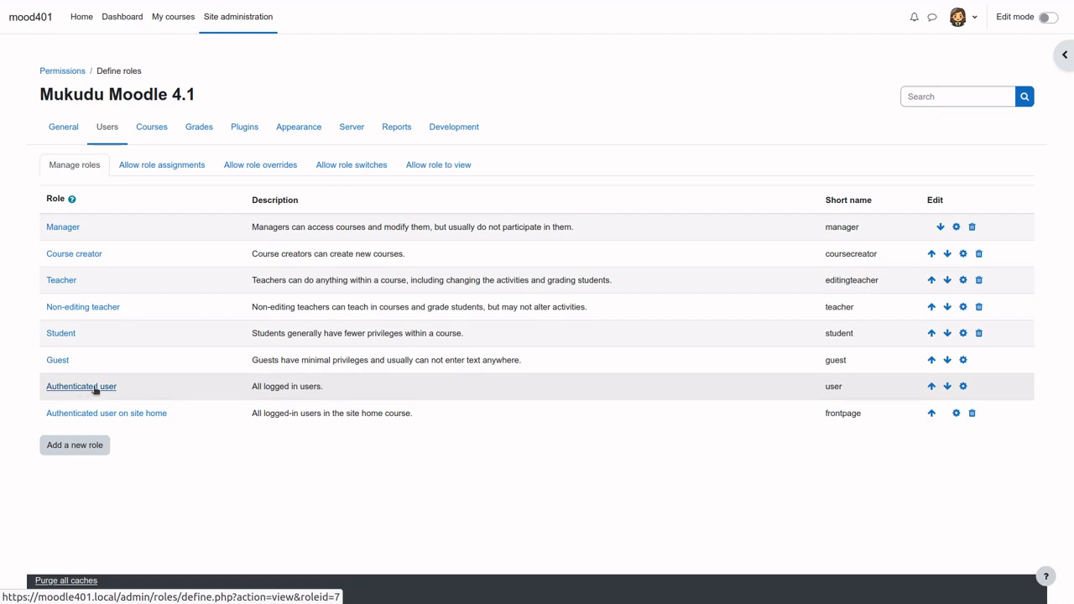
{"action": "left_click", "coordinate": [95, 388]}
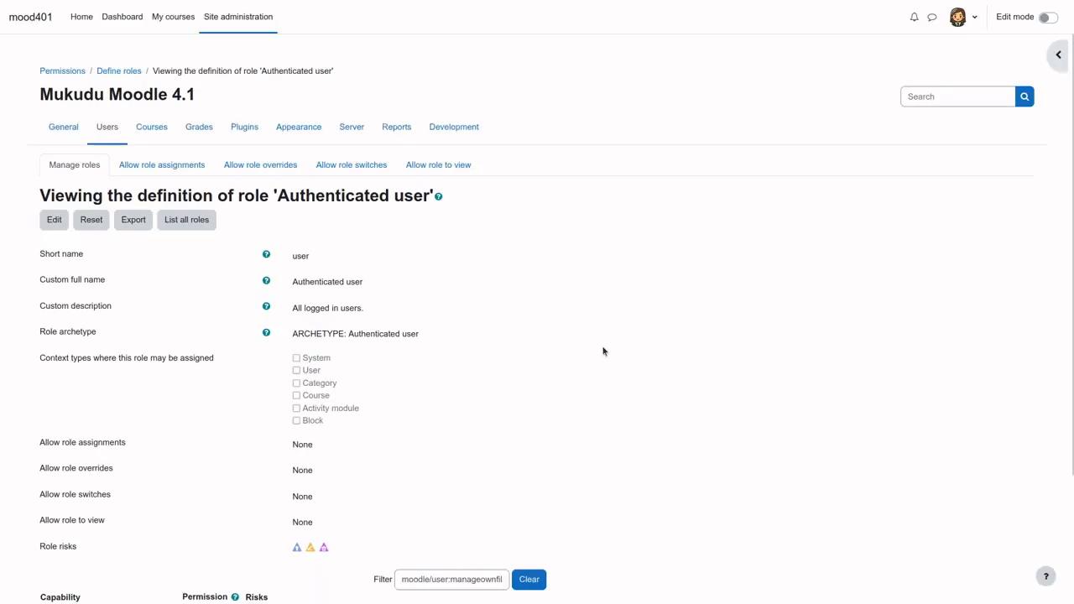
{"action": "scroll", "coordinate": [602, 350], "scroll_direction": "down", "scroll_amount": 3}
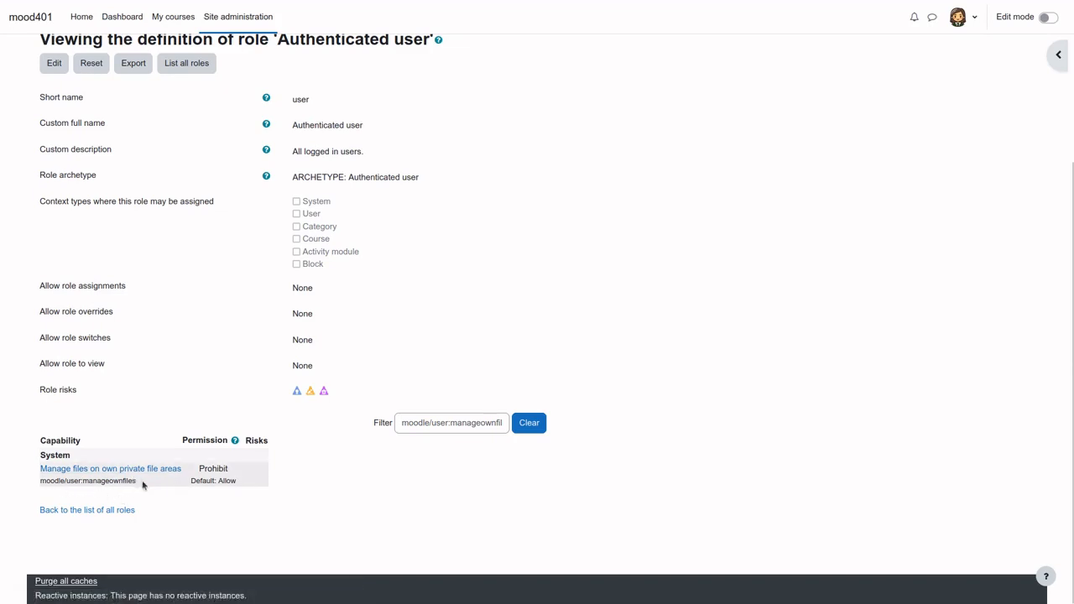
{"action": "scroll", "coordinate": [314, 487], "scroll_direction": "up", "scroll_amount": 3}
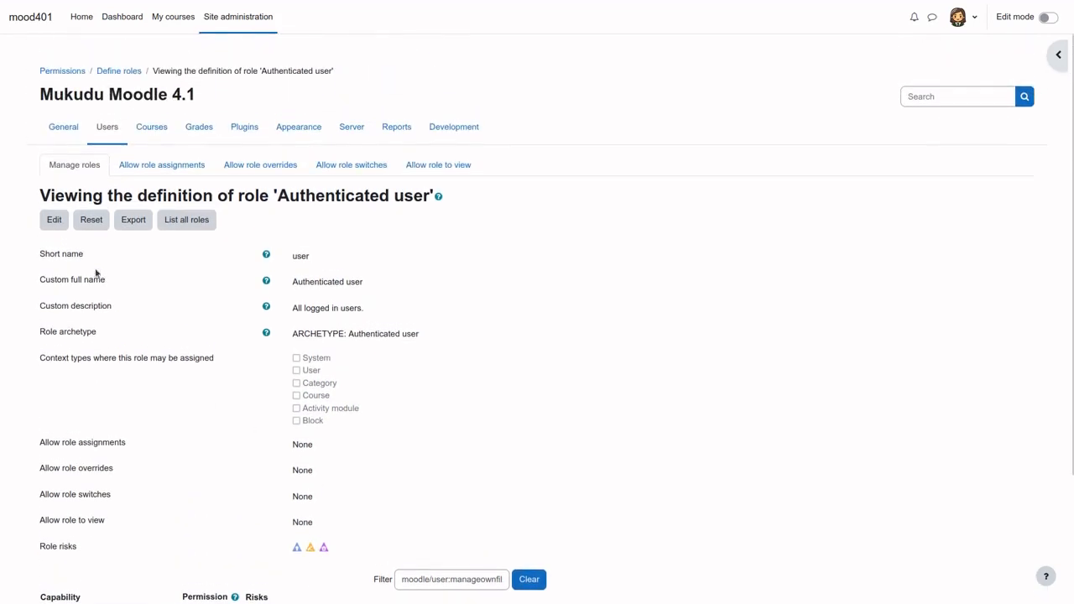
Edit the Authenticated user role to Allow Manage files on own private file areas, and save the changes
{"action": "left_click", "coordinate": [54, 219]}
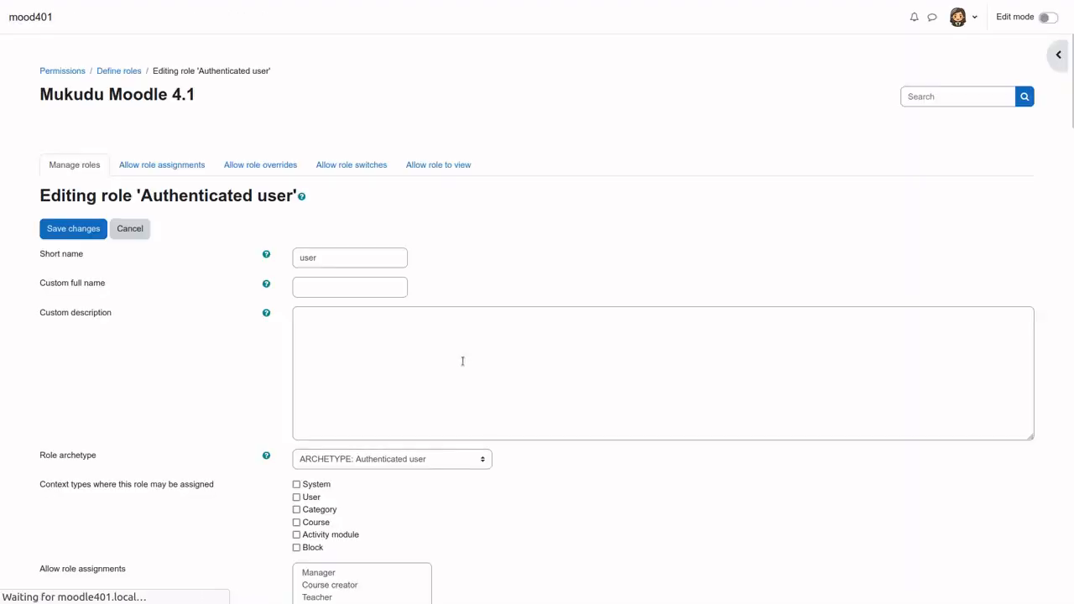
{"action": "scroll", "coordinate": [444, 333], "scroll_direction": "down", "scroll_amount": 8}
{"action": "scroll", "coordinate": [446, 334], "scroll_direction": "down", "scroll_amount": 3}
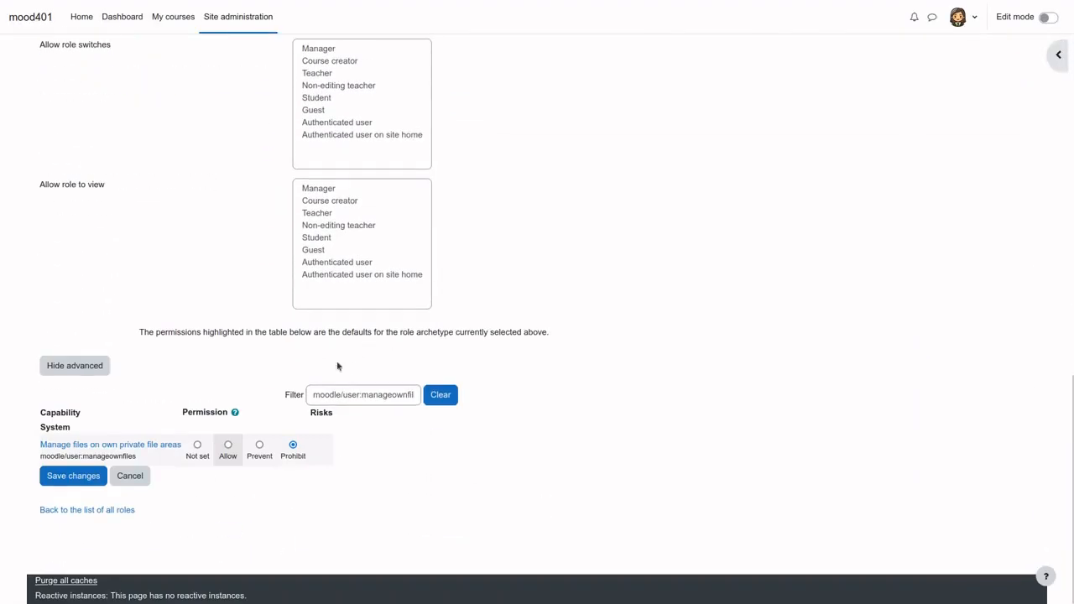
{"action": "left_click", "coordinate": [227, 445]}
{"action": "left_click", "coordinate": [82, 475]}
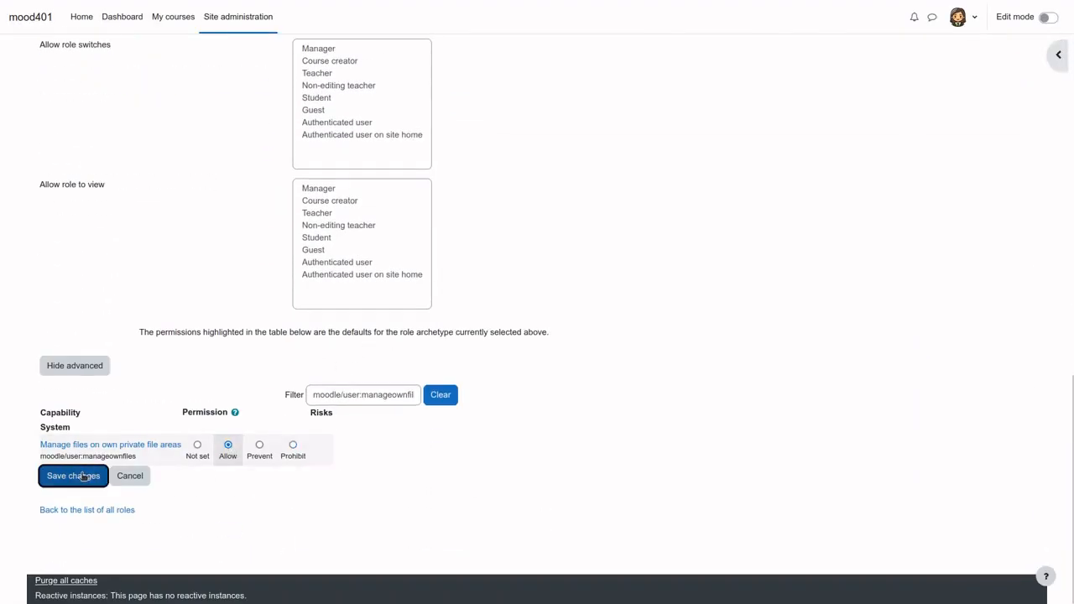
Filter the Authenticated user role's capabilities by repository/user:view in place of the manageownfiles filter
{"action": "scroll", "coordinate": [504, 403], "scroll_direction": "down", "scroll_amount": 2}
{"action": "left_click", "coordinate": [450, 425]}
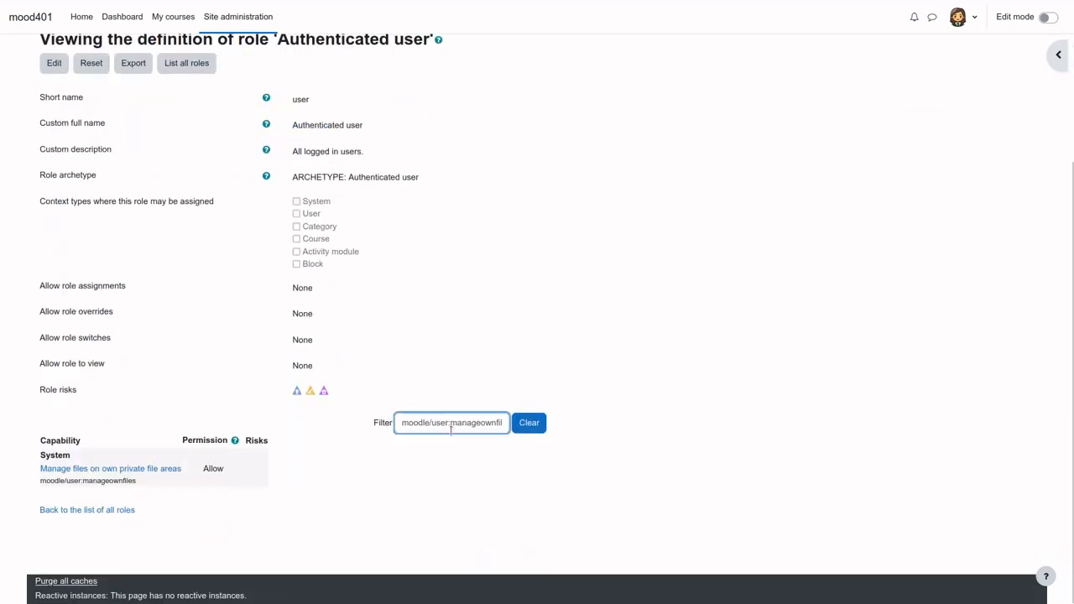
{"action": "triple_click", "coordinate": [452, 424]}
{"action": "key", "text": "BackSpace"}
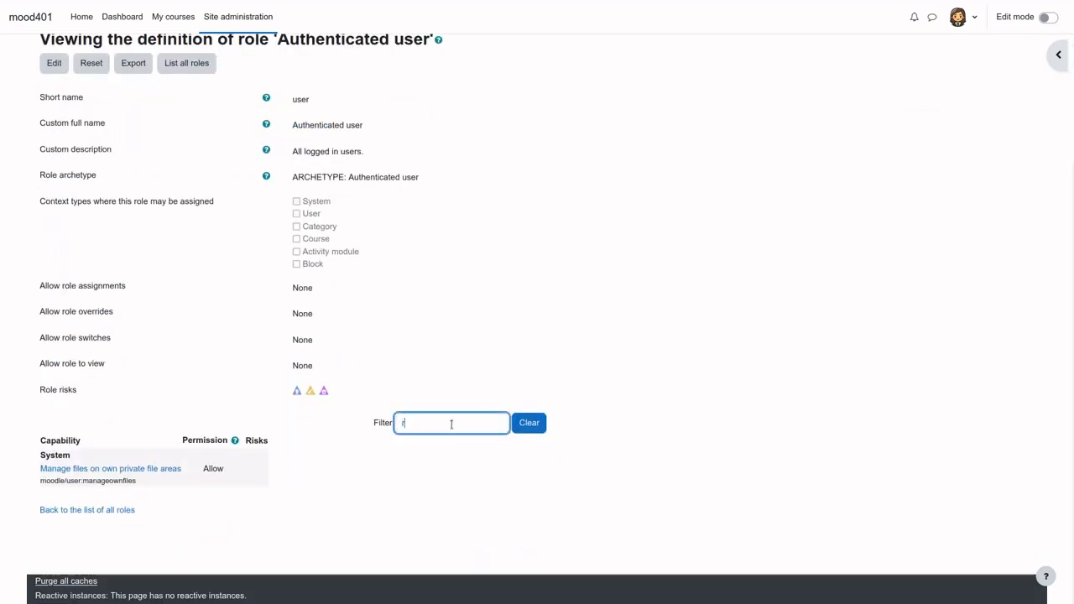
{"action": "type", "text": "re"}
{"action": "left_click", "coordinate": [482, 443]}
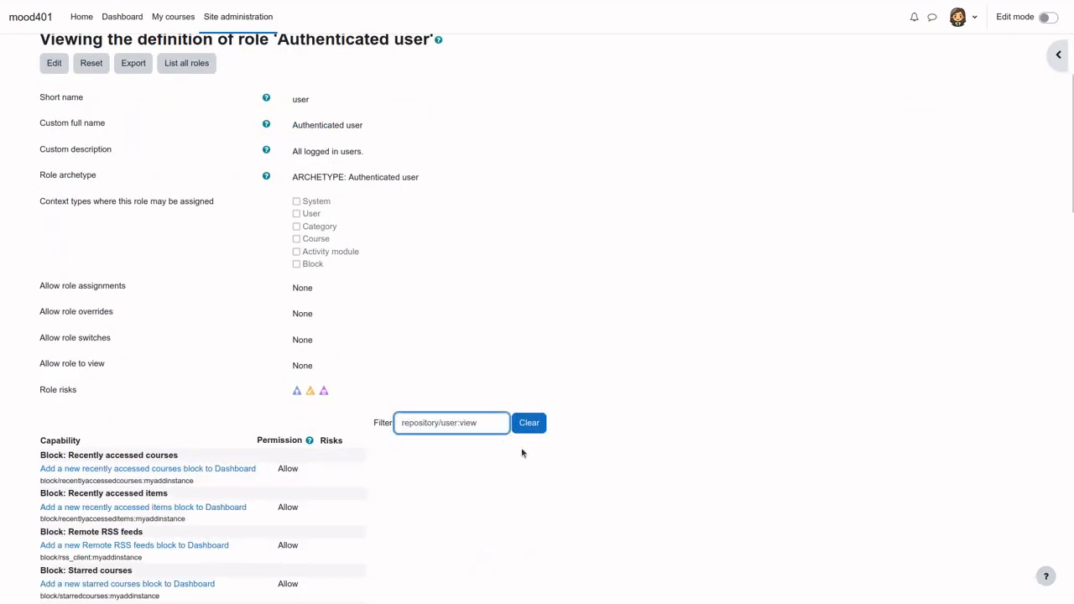
{"action": "scroll", "coordinate": [503, 470], "scroll_direction": "down", "scroll_amount": 2}
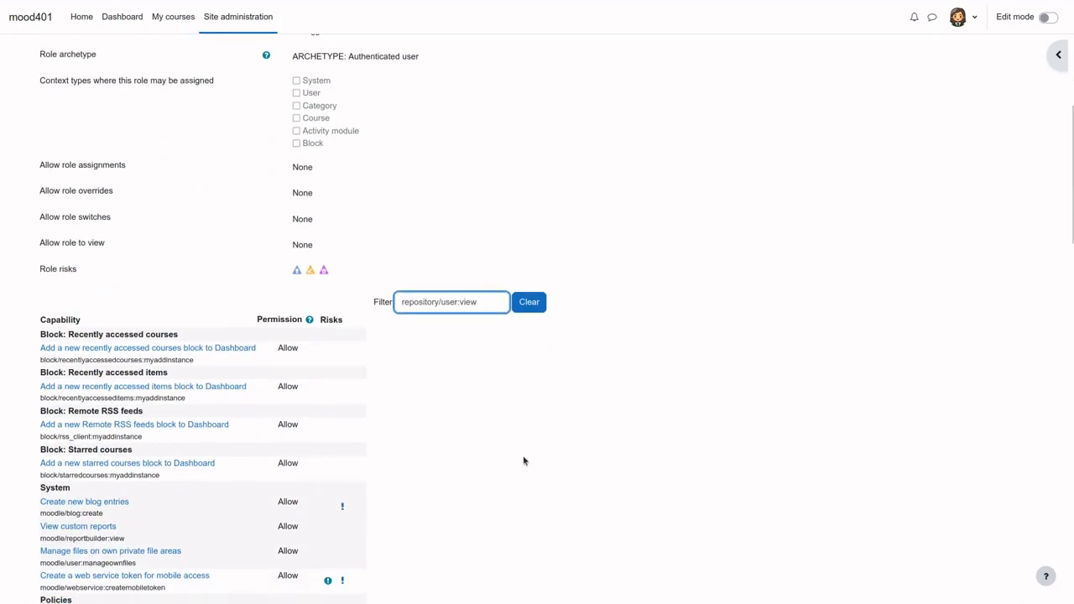
{"action": "double_click", "coordinate": [451, 302]}
{"action": "left_click", "coordinate": [487, 303]}
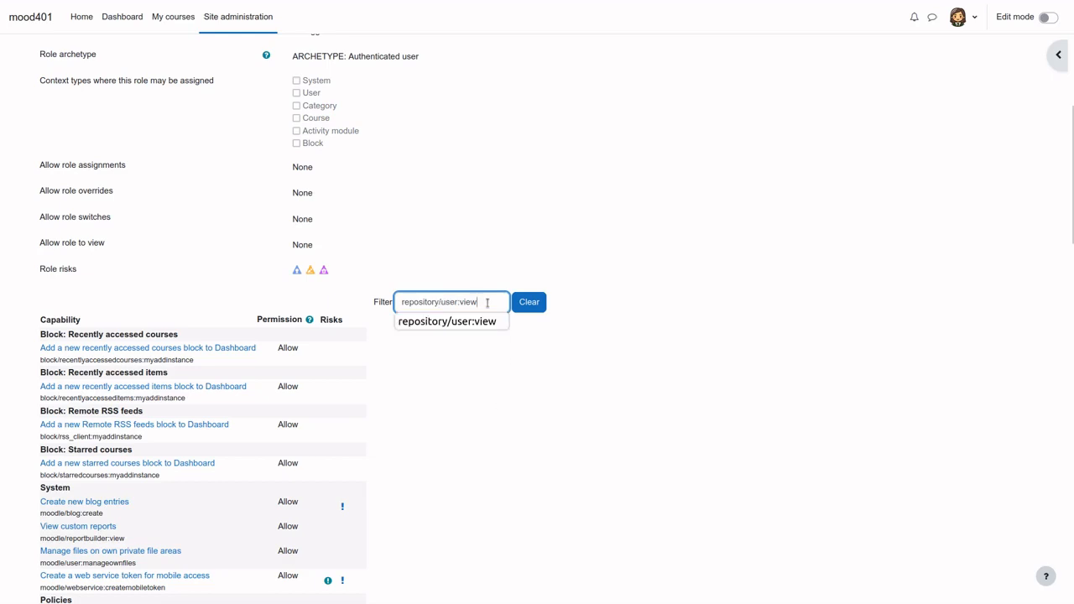
{"action": "key", "text": "Return"}
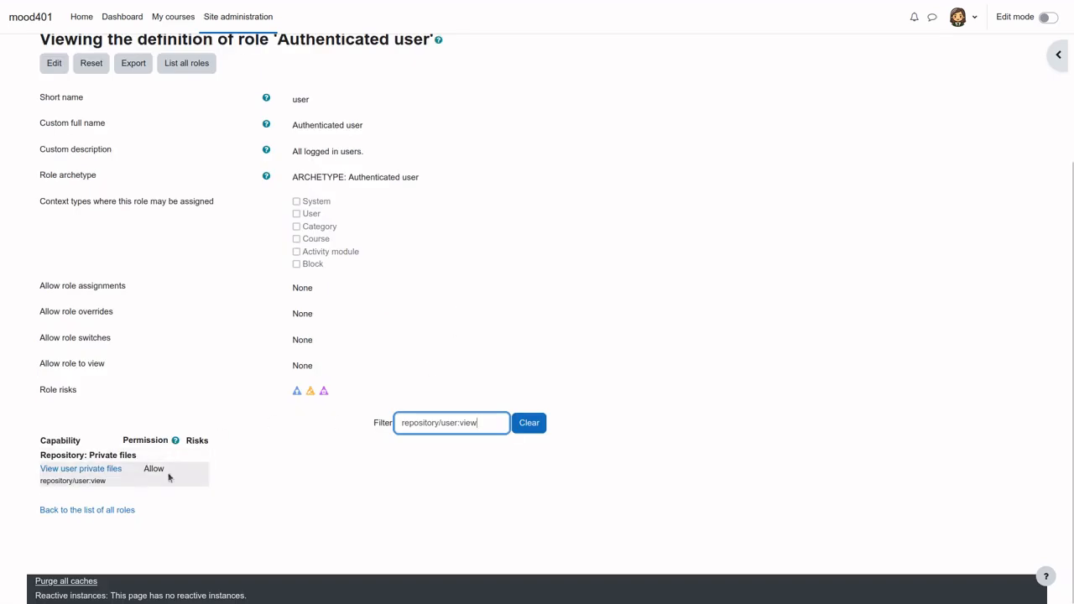
Edit the Authenticated user role to Prohibit the View user private files capability, and save the changes
{"action": "left_click", "coordinate": [61, 68]}
{"action": "scroll", "coordinate": [239, 449], "scroll_direction": "down", "scroll_amount": 10}
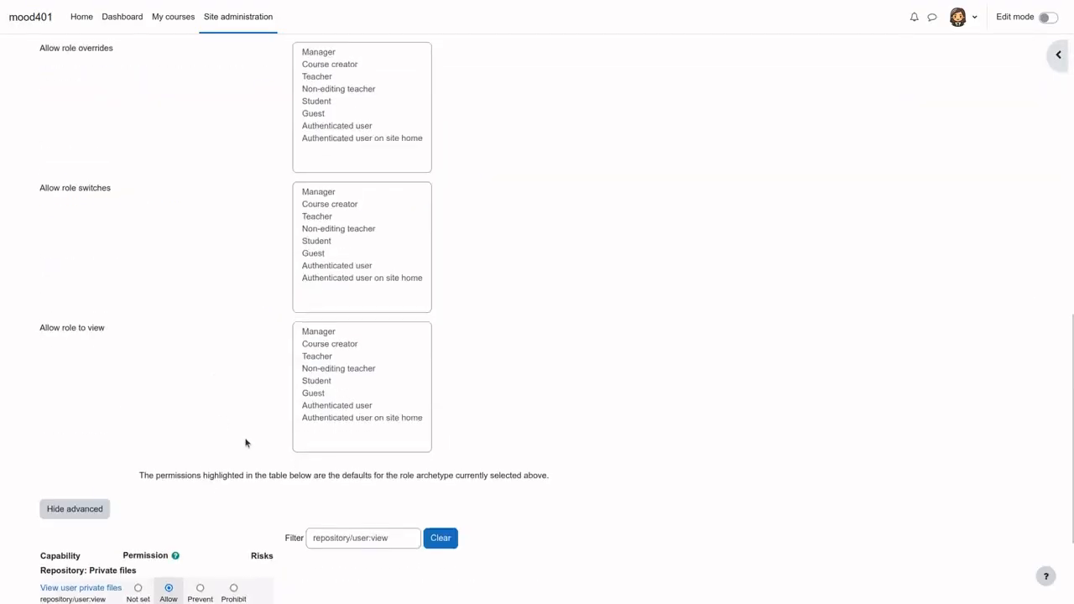
{"action": "scroll", "coordinate": [245, 443], "scroll_direction": "down", "scroll_amount": 3}
{"action": "left_click", "coordinate": [236, 449]}
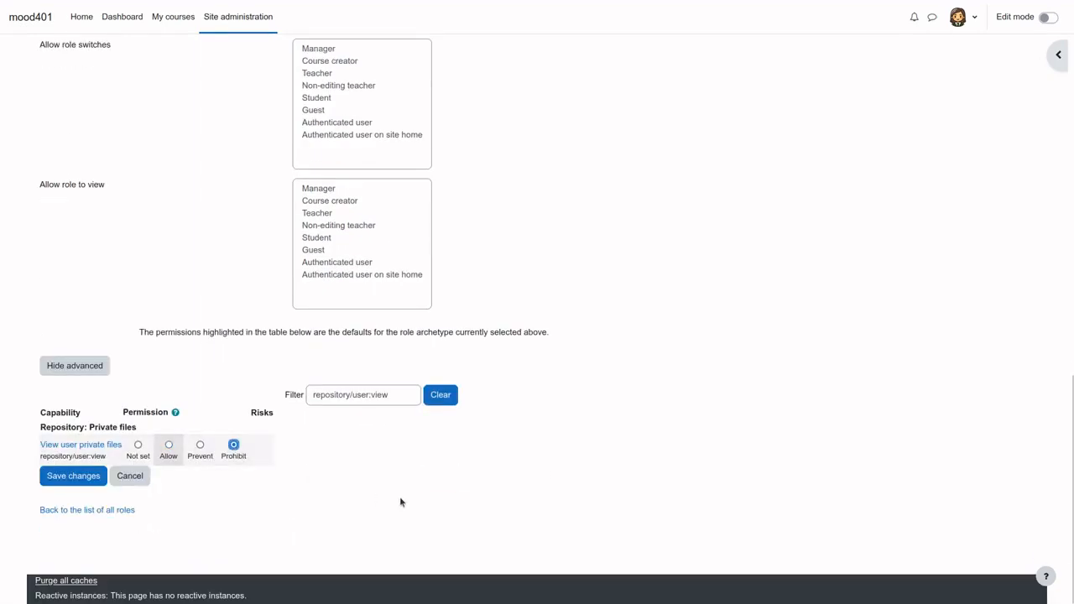
{"action": "left_click", "coordinate": [77, 476]}
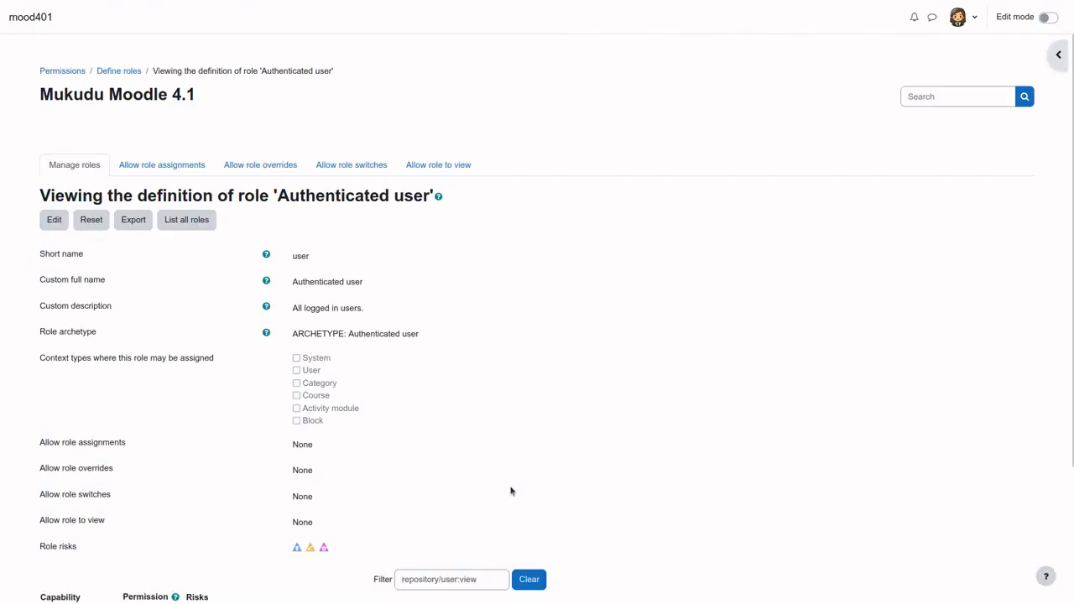
Switch the login from admin to the generated test user's account and open that user's Private files page
{"action": "left_click", "coordinate": [962, 17]}
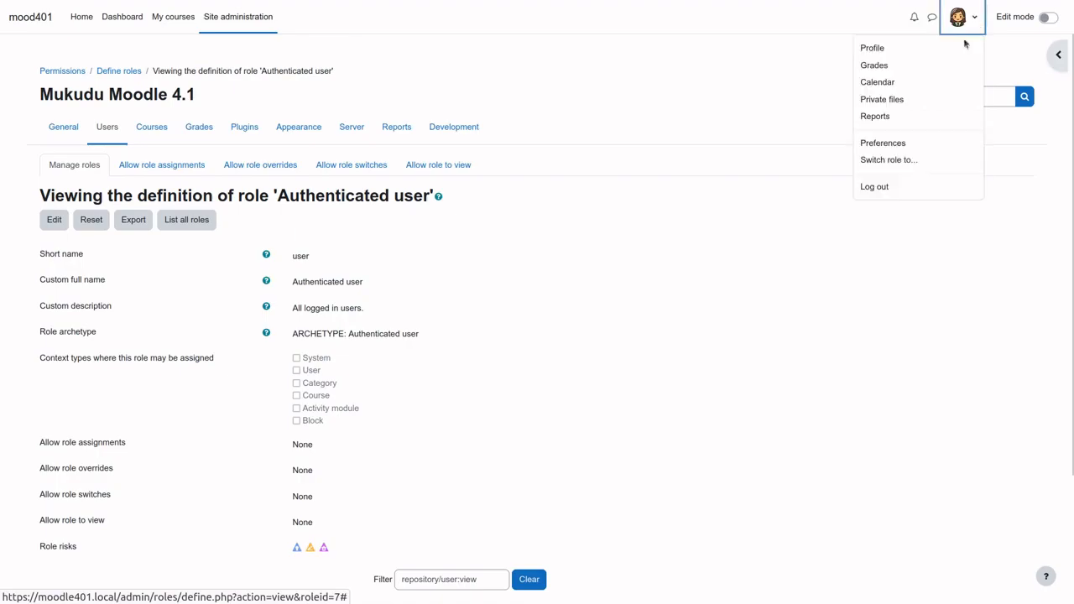
{"action": "key", "text": "Escape"}
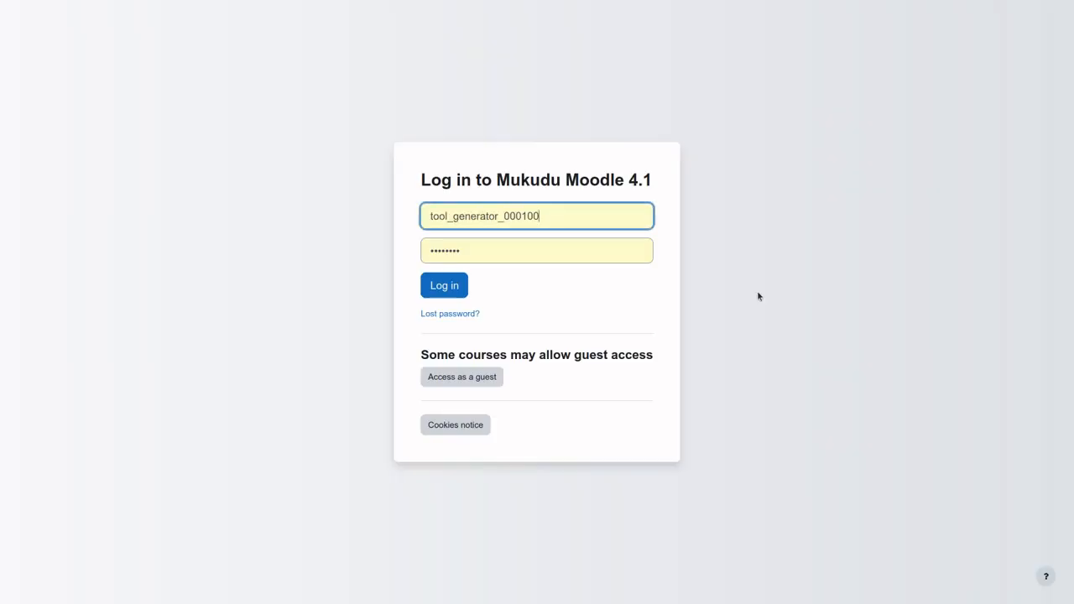
{"action": "left_click", "coordinate": [448, 287]}
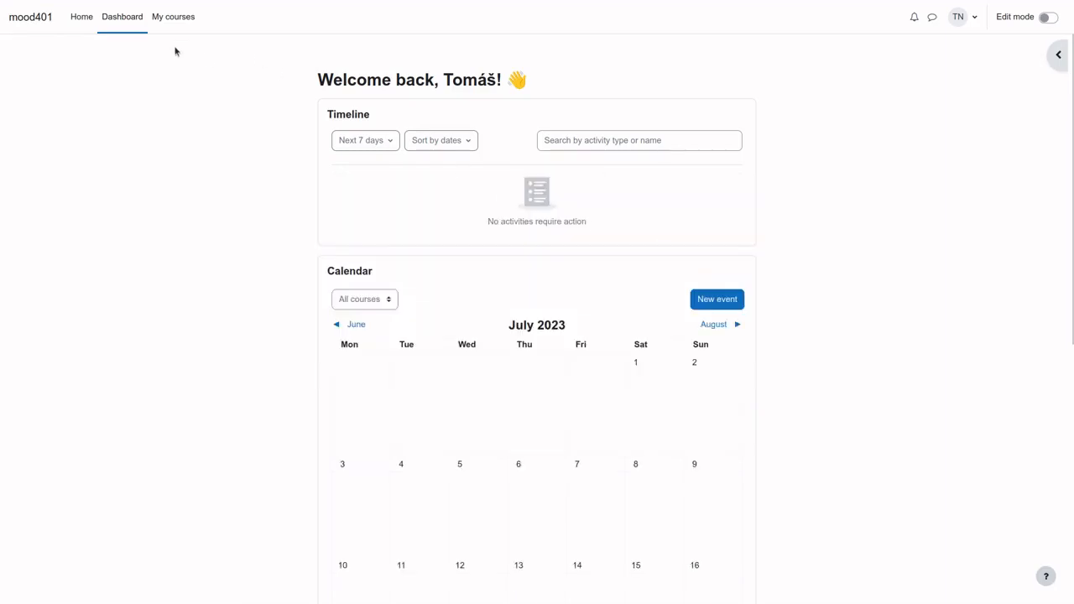
{"action": "left_click", "coordinate": [975, 17]}
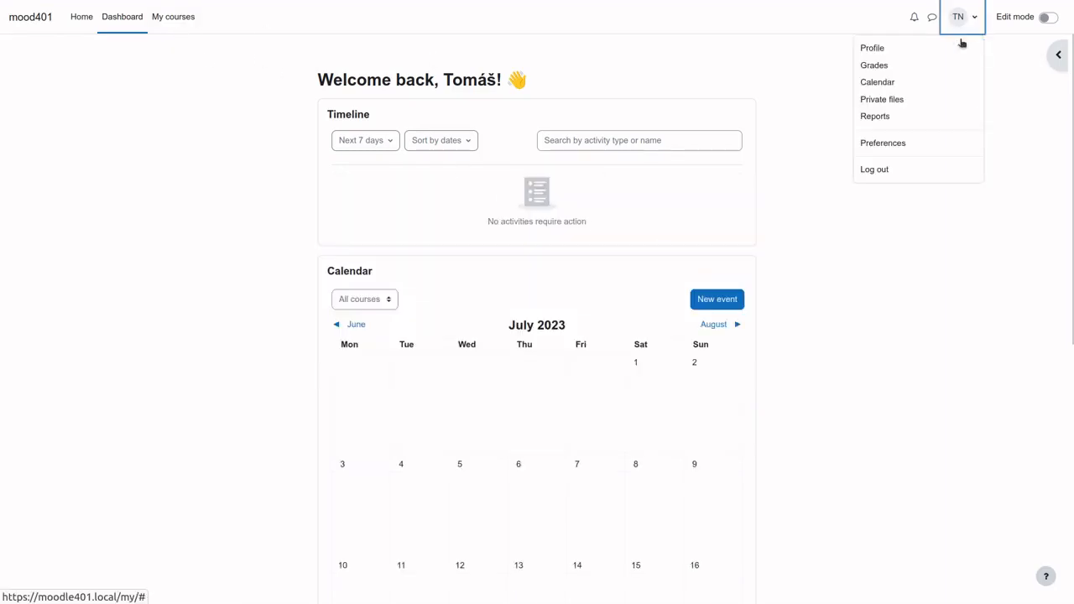
{"action": "left_click", "coordinate": [919, 102]}
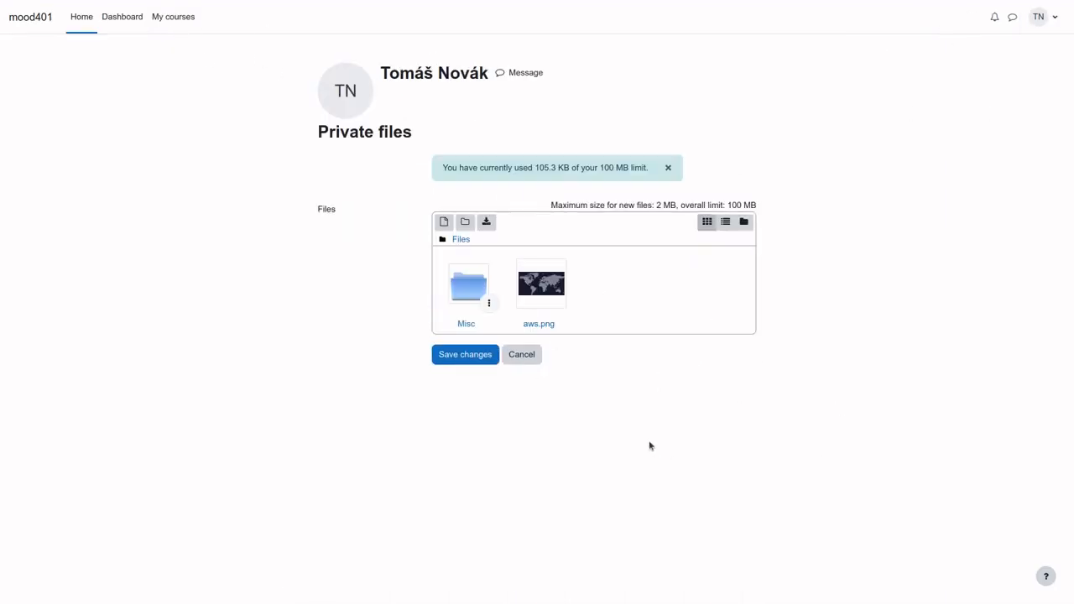
Open Discussion 6 in the Second Course forum and start a reply to the post "Forum post subject 6"
{"action": "left_click", "coordinate": [170, 22]}
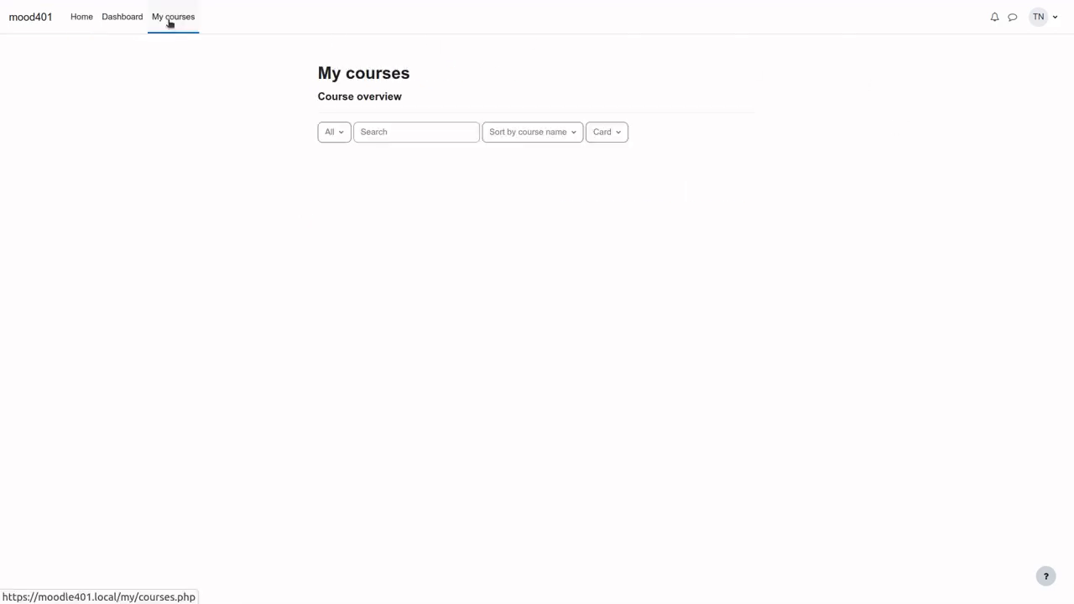
{"action": "left_click", "coordinate": [486, 226]}
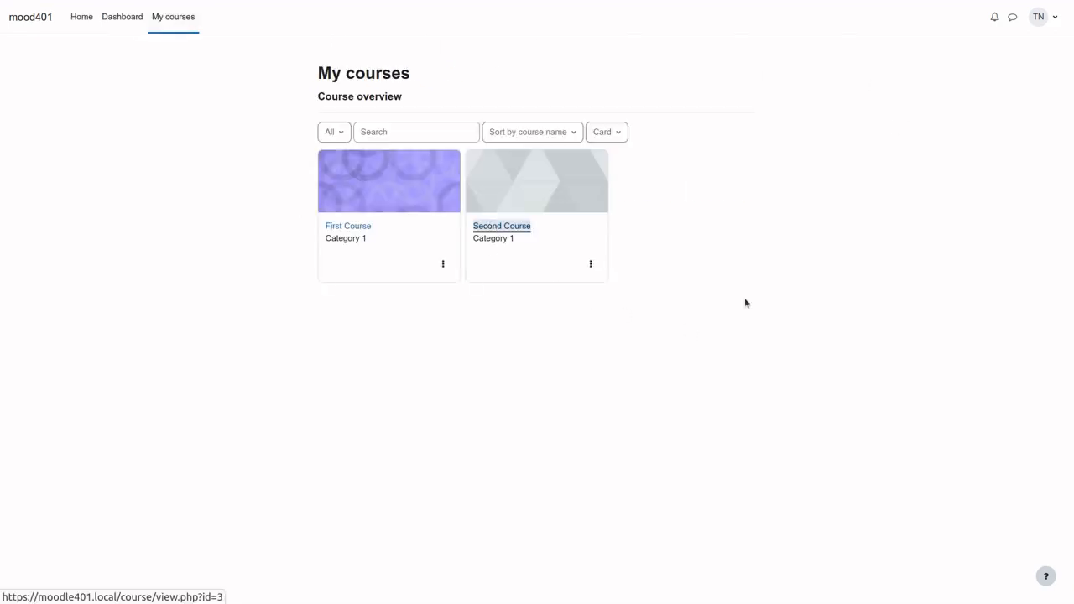
{"action": "left_click", "coordinate": [458, 266]}
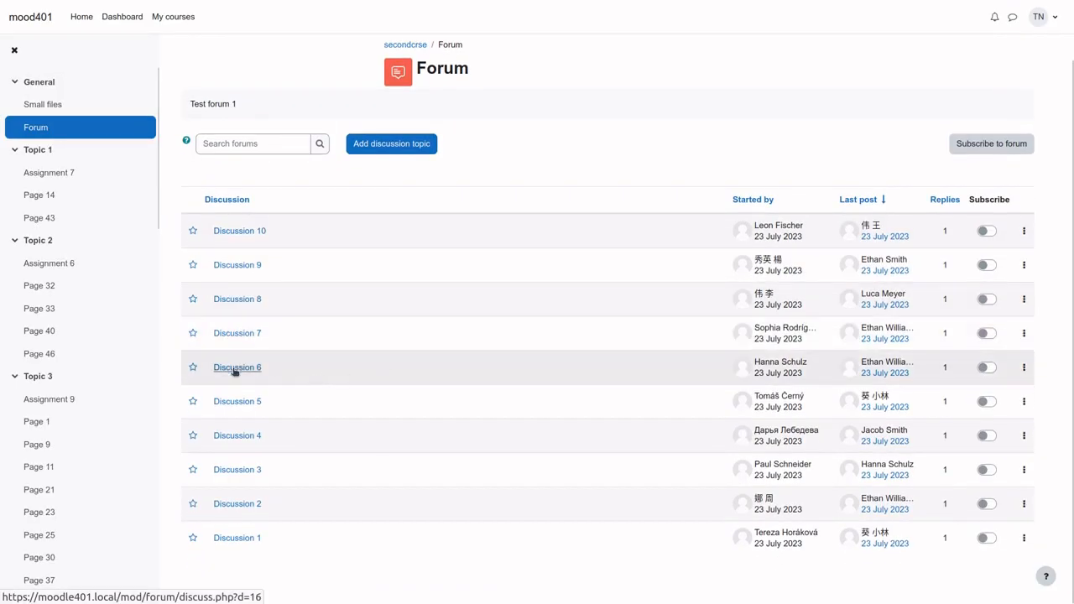
{"action": "left_click", "coordinate": [235, 369]}
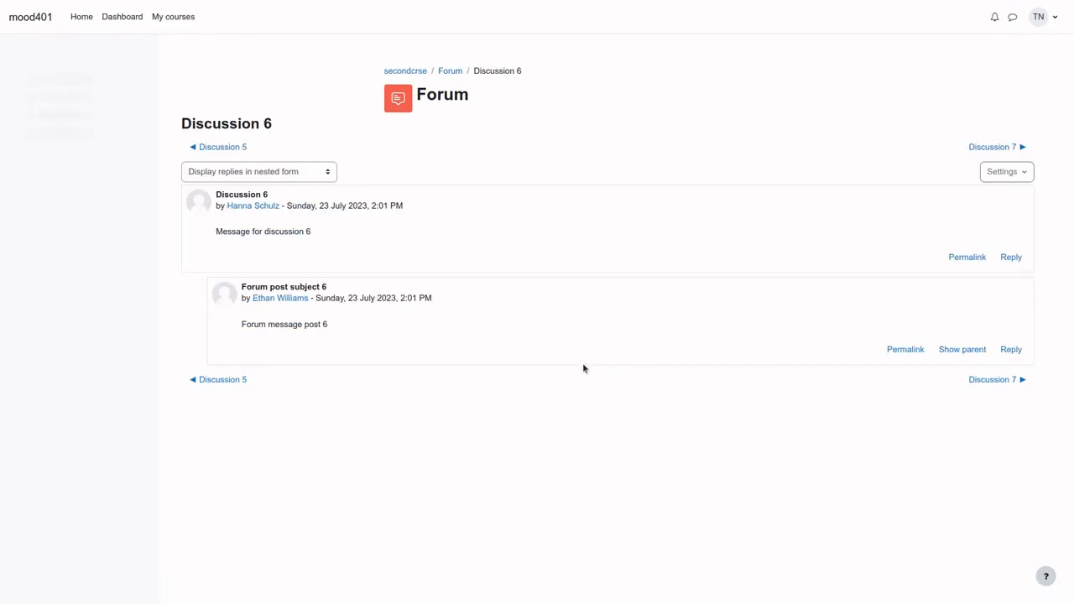
{"action": "left_click", "coordinate": [1010, 351]}
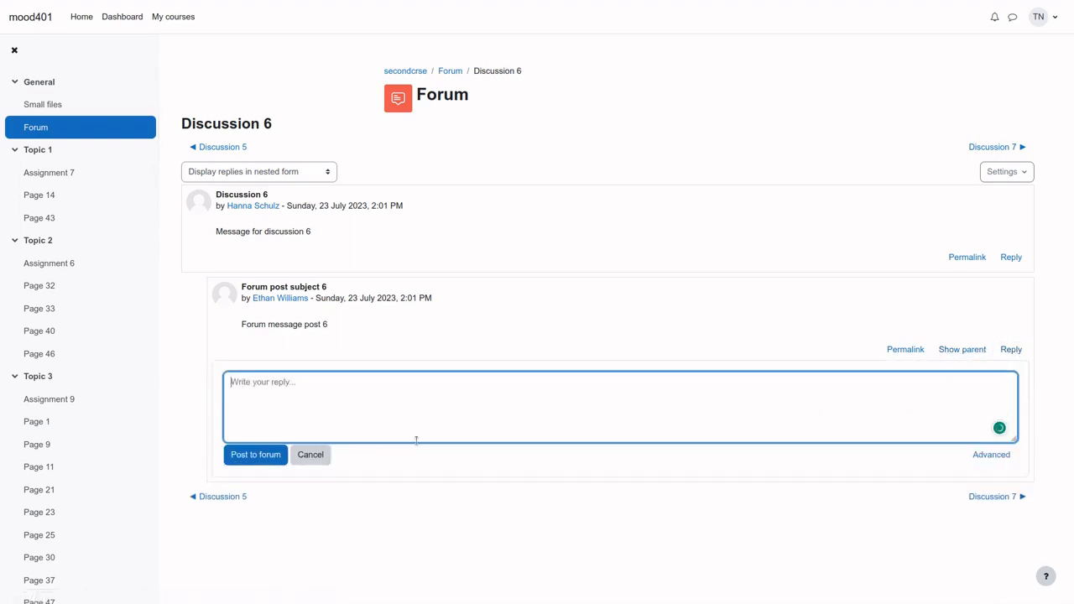
Open the advanced reply editor, check which repositories the image file picker offers, and close the picker and image properties without inserting anything
{"action": "left_click", "coordinate": [990, 453]}
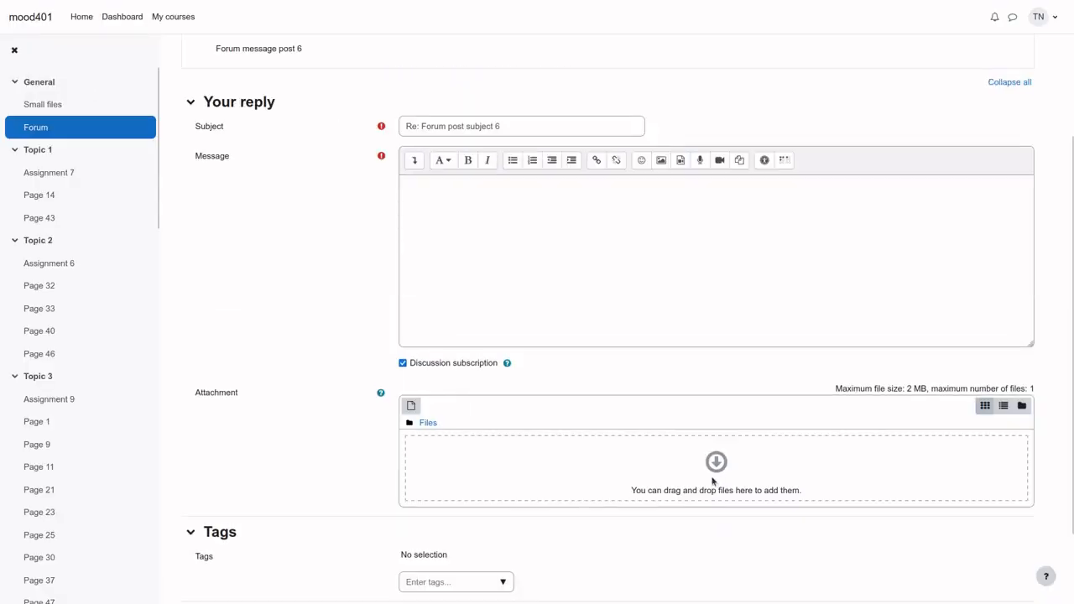
{"action": "left_click", "coordinate": [661, 161]}
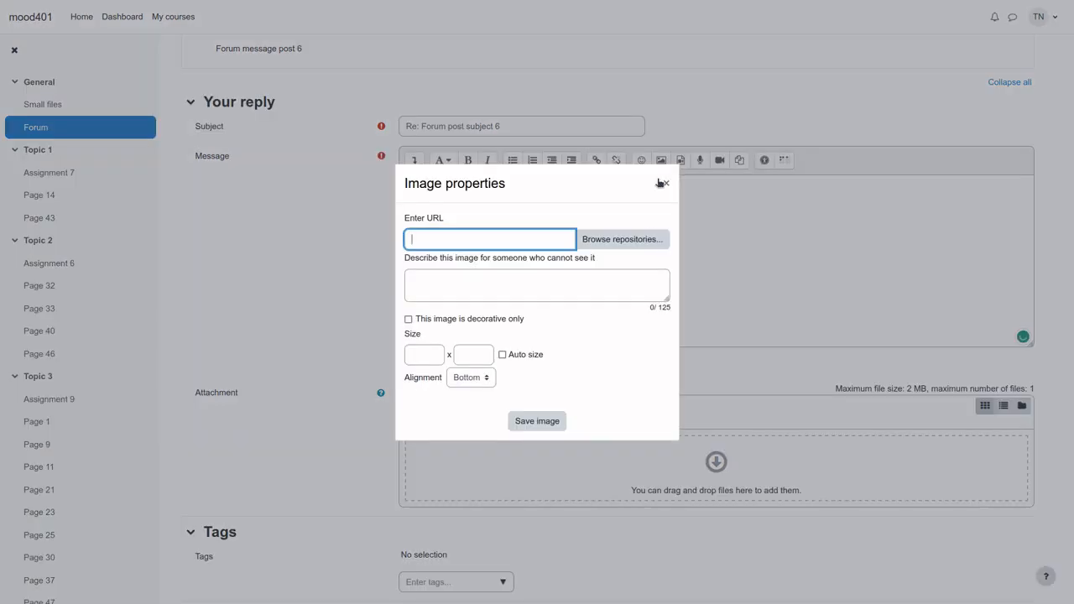
{"action": "left_click", "coordinate": [600, 240]}
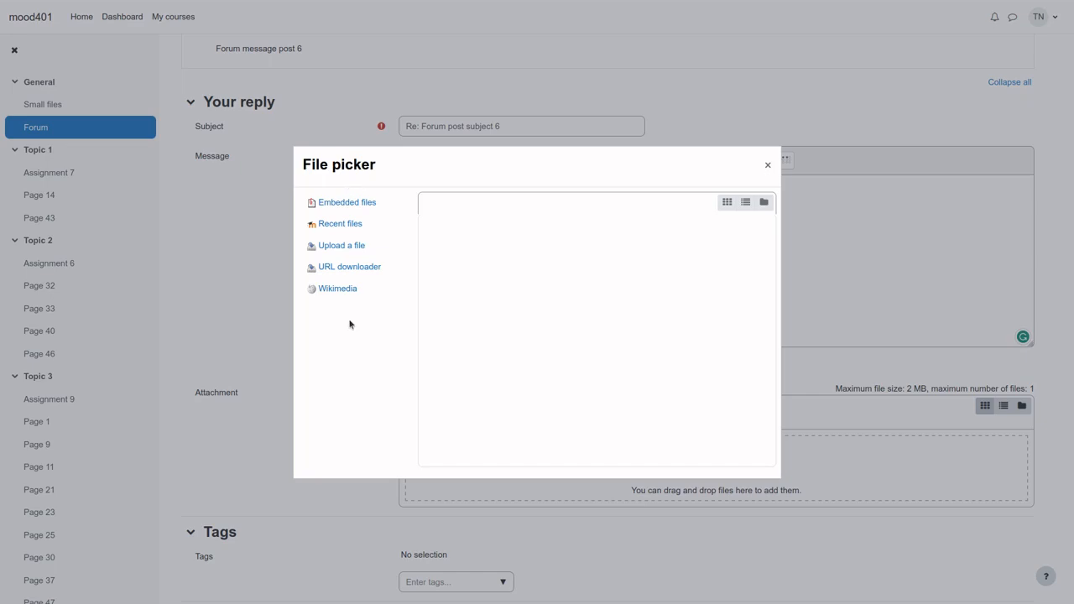
{"action": "left_click", "coordinate": [768, 166]}
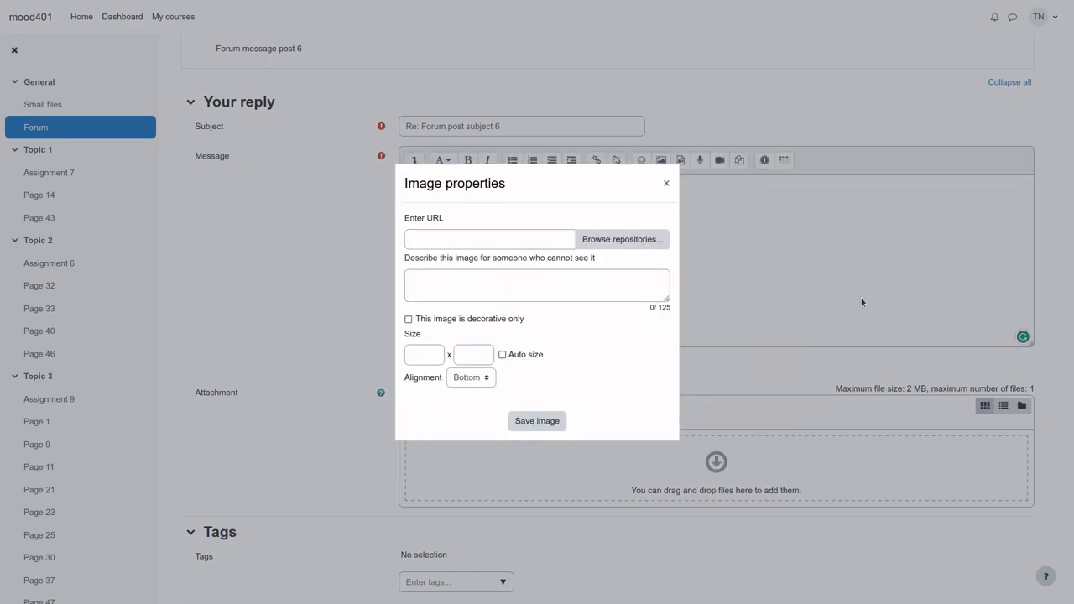
{"action": "left_click", "coordinate": [667, 184]}
Switch the login from the test user's account to the admin account
{"action": "left_click", "coordinate": [1040, 17]}
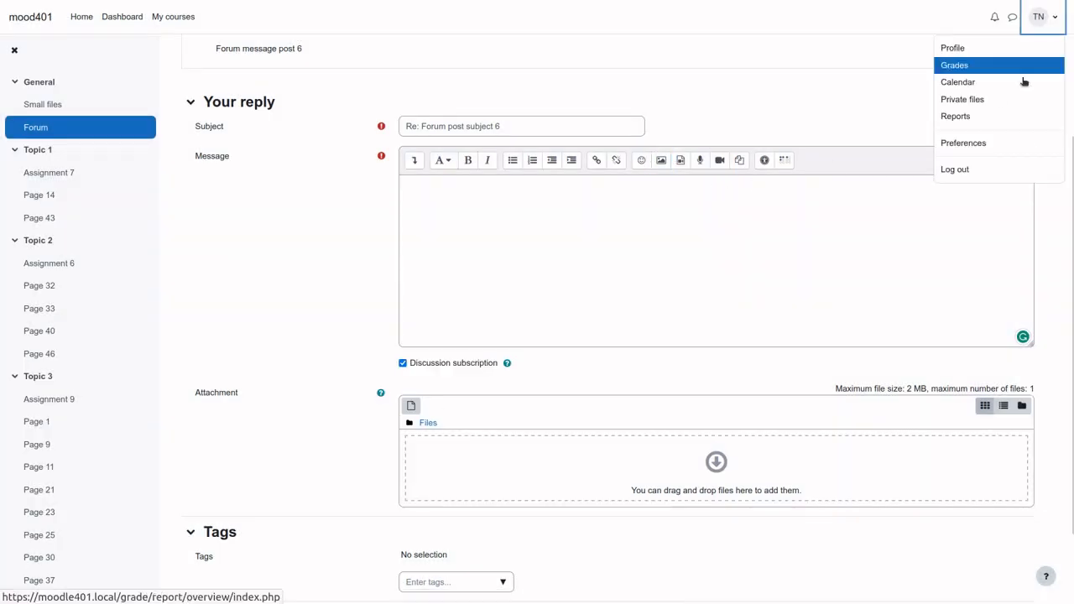
{"action": "left_click", "coordinate": [971, 170]}
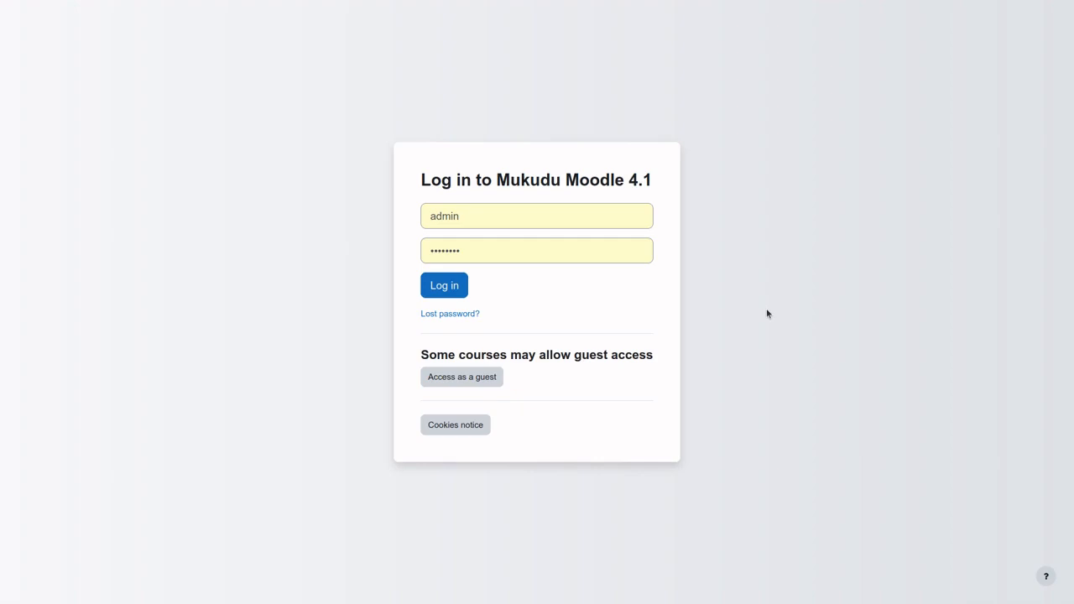
{"action": "key", "text": "Return"}
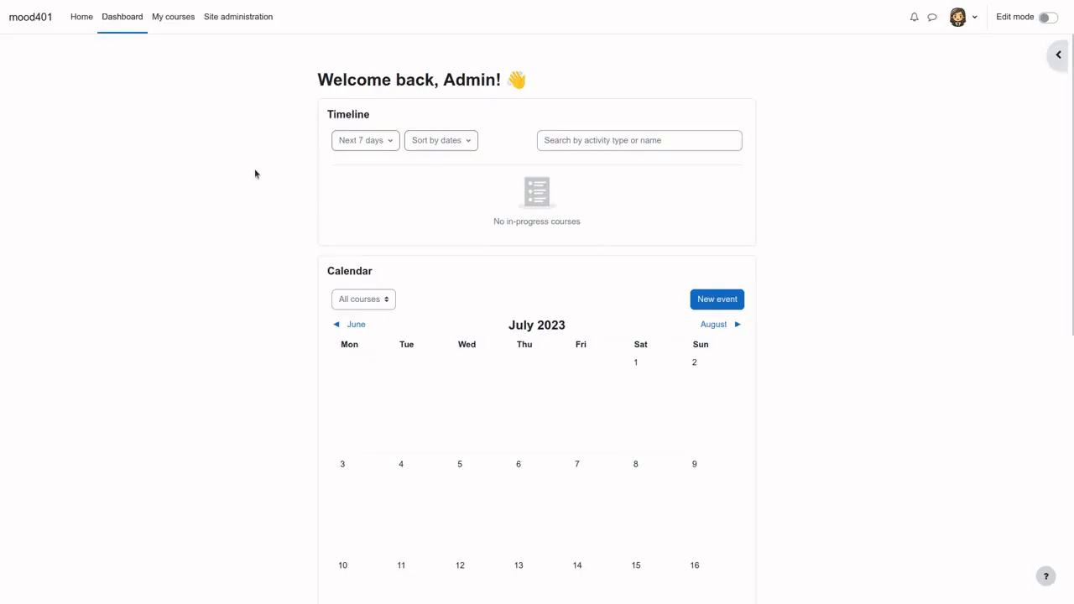
Disable the Private files repository on the Manage repositories page and confirm its removal without downloading referenced files
{"action": "left_click", "coordinate": [238, 19]}
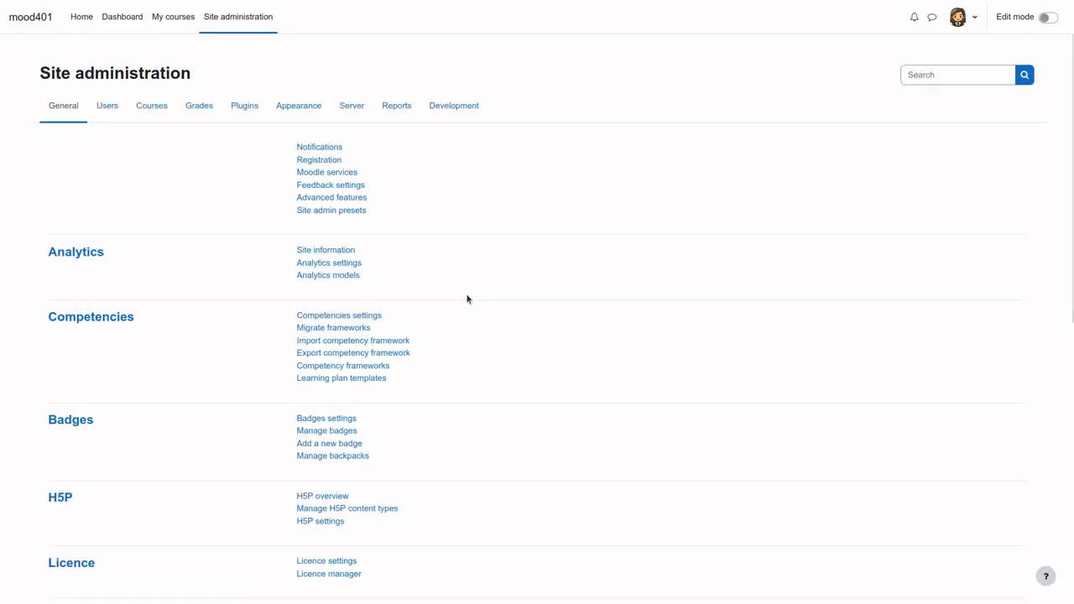
{"action": "left_click", "coordinate": [249, 109]}
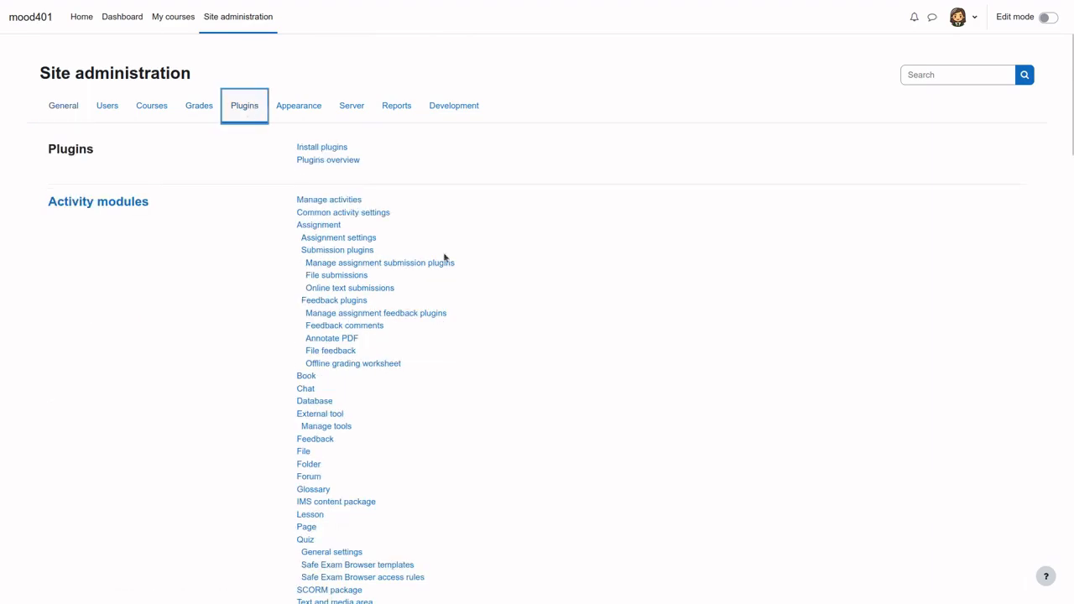
{"action": "scroll", "coordinate": [489, 271], "scroll_direction": "down", "scroll_amount": 10}
{"action": "scroll", "coordinate": [457, 282], "scroll_direction": "down", "scroll_amount": 5}
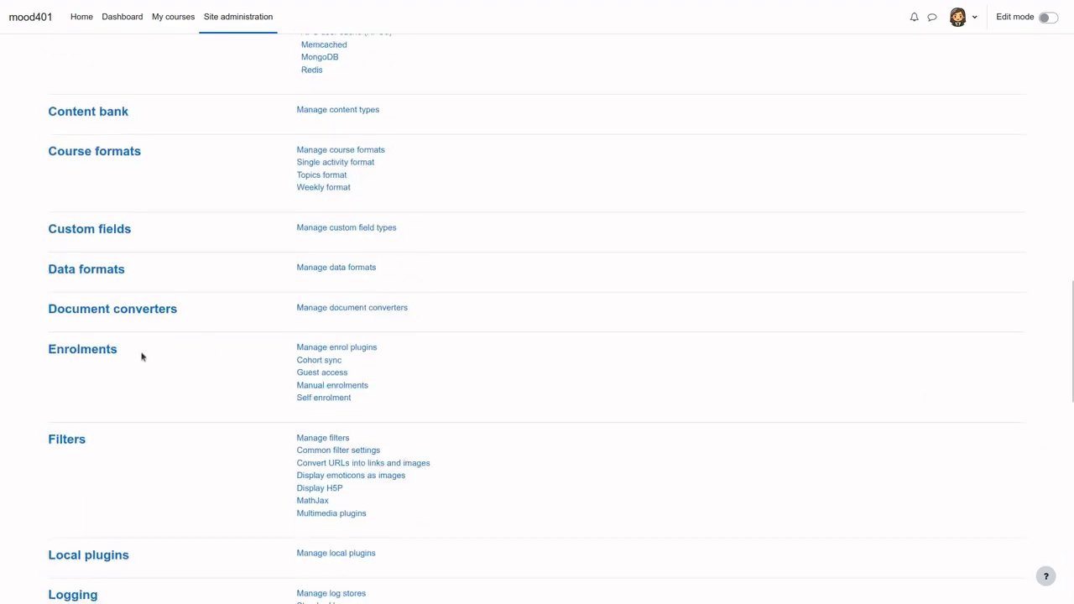
{"action": "scroll", "coordinate": [147, 388], "scroll_direction": "down", "scroll_amount": 6}
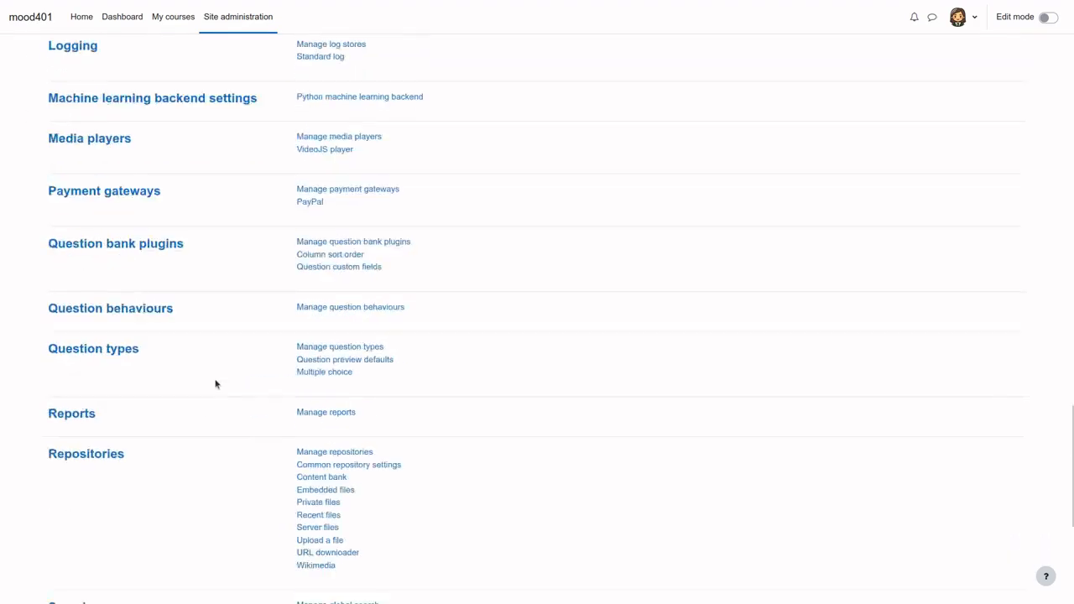
{"action": "left_click", "coordinate": [336, 398]}
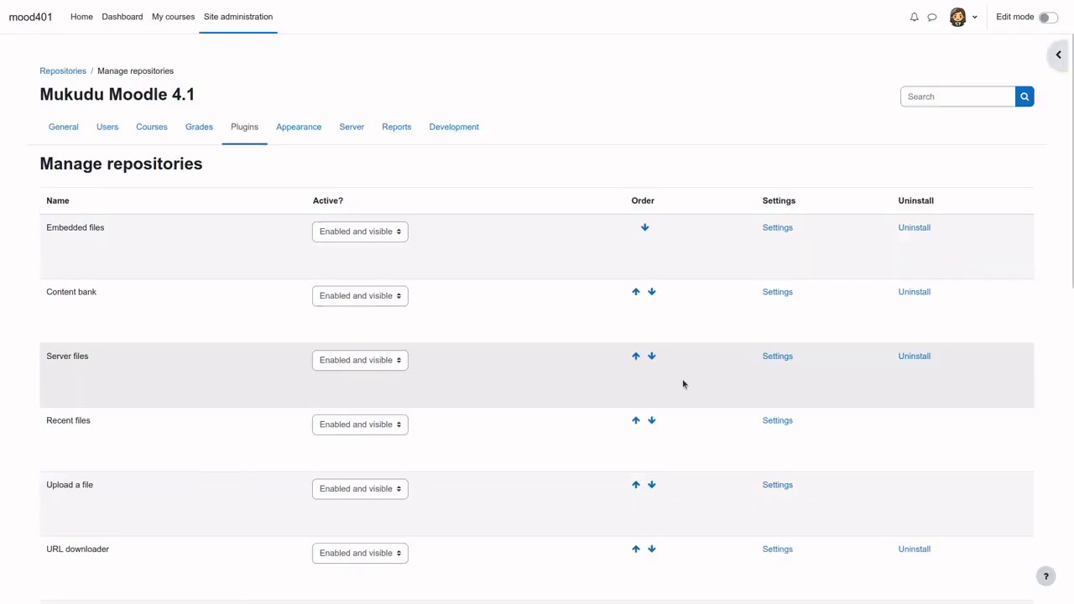
{"action": "scroll", "coordinate": [568, 380], "scroll_direction": "down", "scroll_amount": 5}
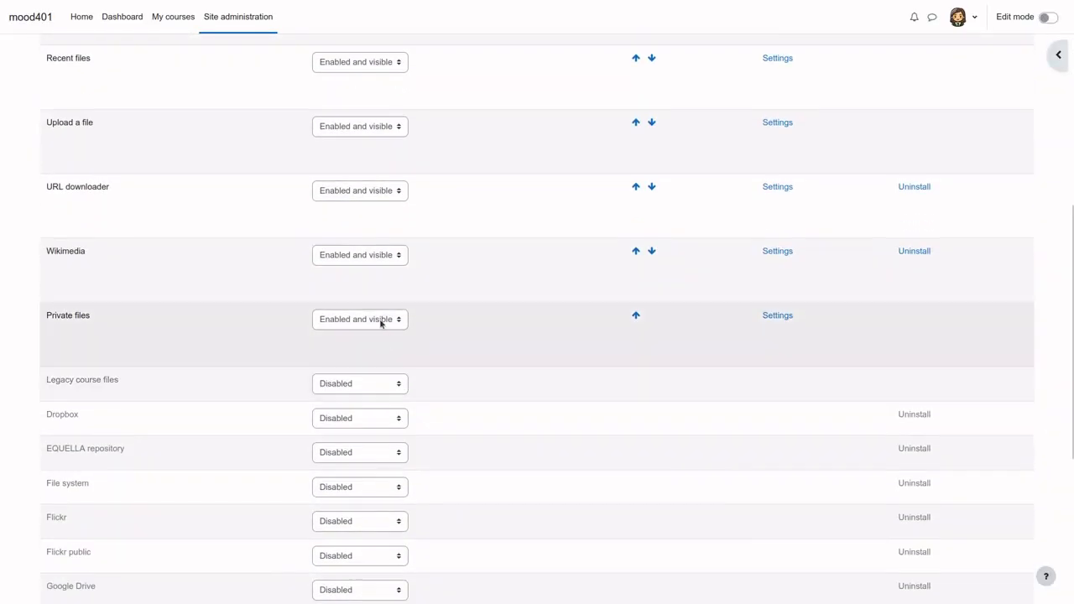
{"action": "left_click", "coordinate": [378, 318]}
{"action": "left_click", "coordinate": [347, 369]}
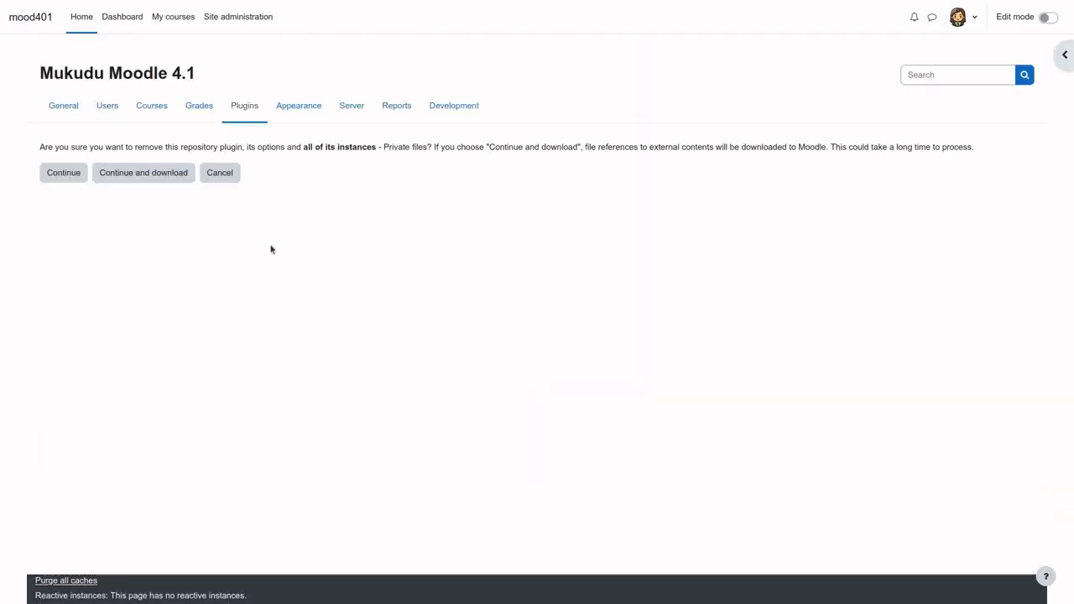
{"action": "left_click", "coordinate": [62, 172]}
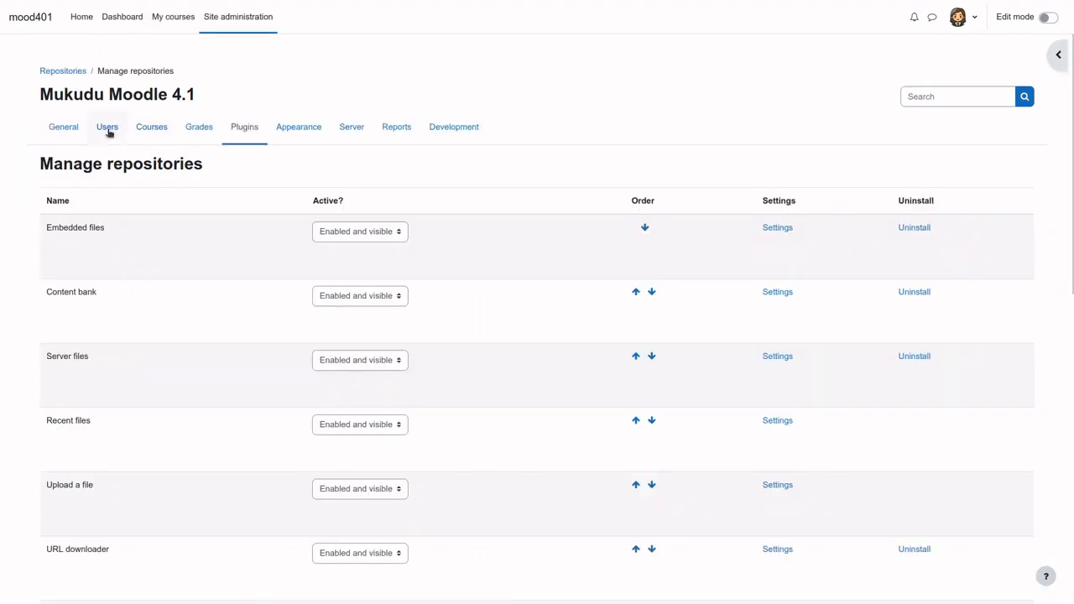
Open the Authenticated user role's definition and filter its capabilities by moodle/user:manageownfiles
{"action": "left_click", "coordinate": [108, 128]}
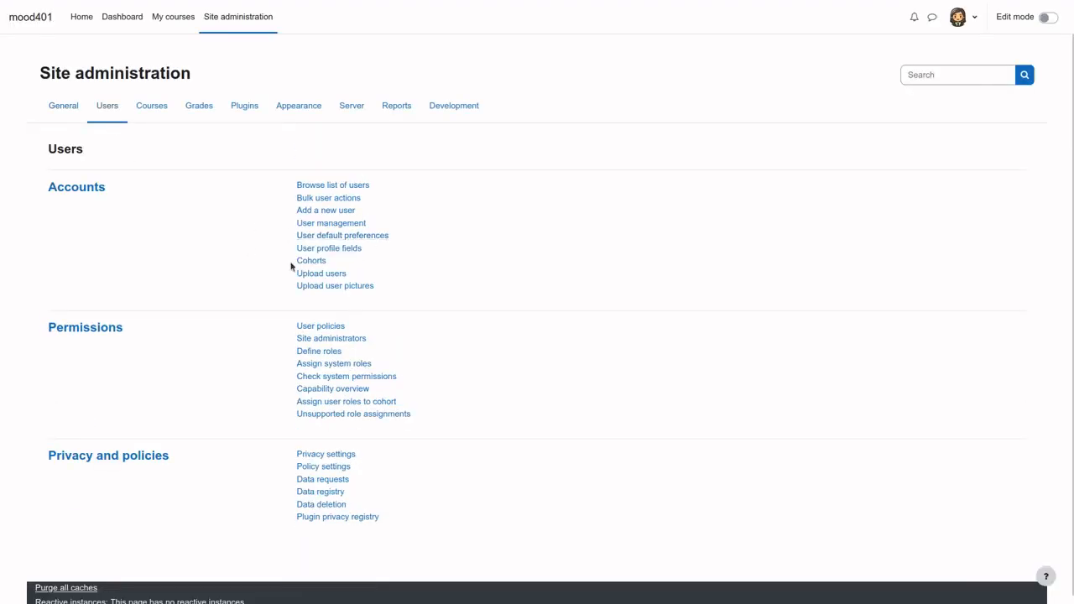
{"action": "left_click", "coordinate": [331, 352]}
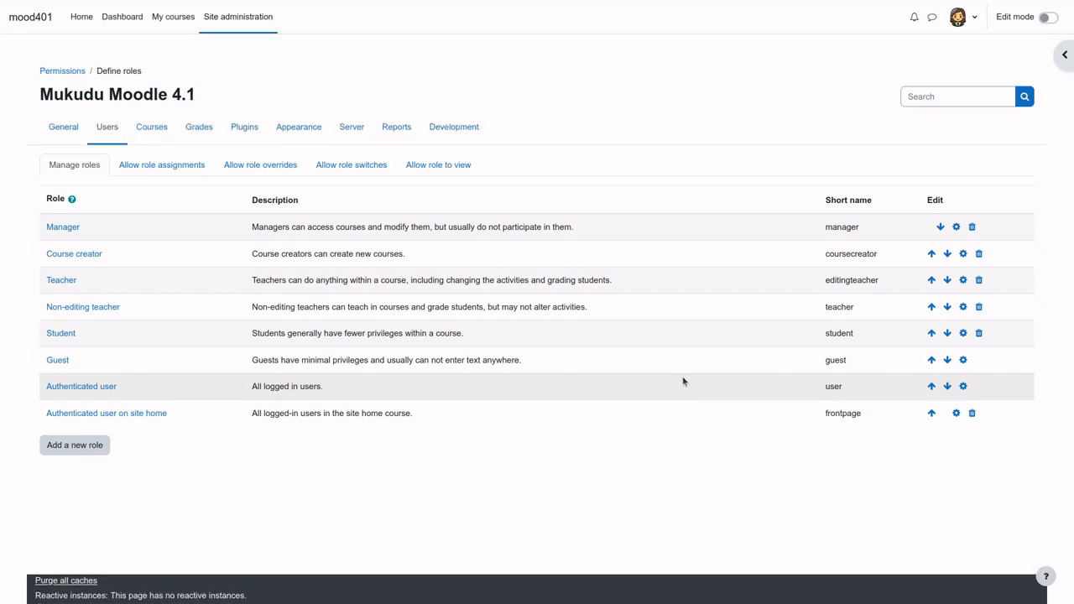
{"action": "left_click", "coordinate": [89, 386]}
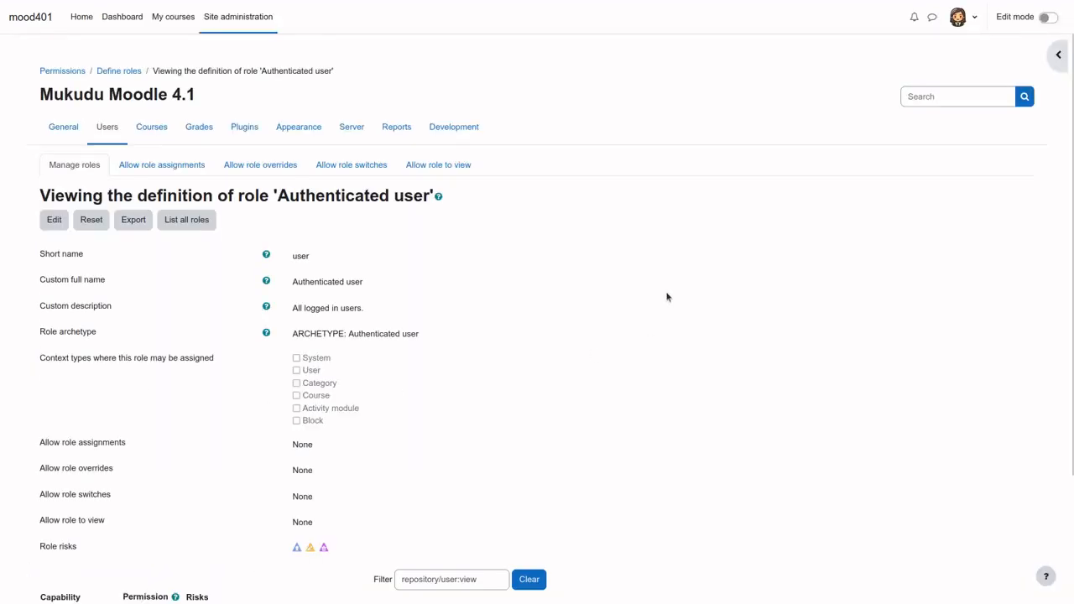
{"action": "scroll", "coordinate": [662, 293], "scroll_direction": "down", "scroll_amount": 2}
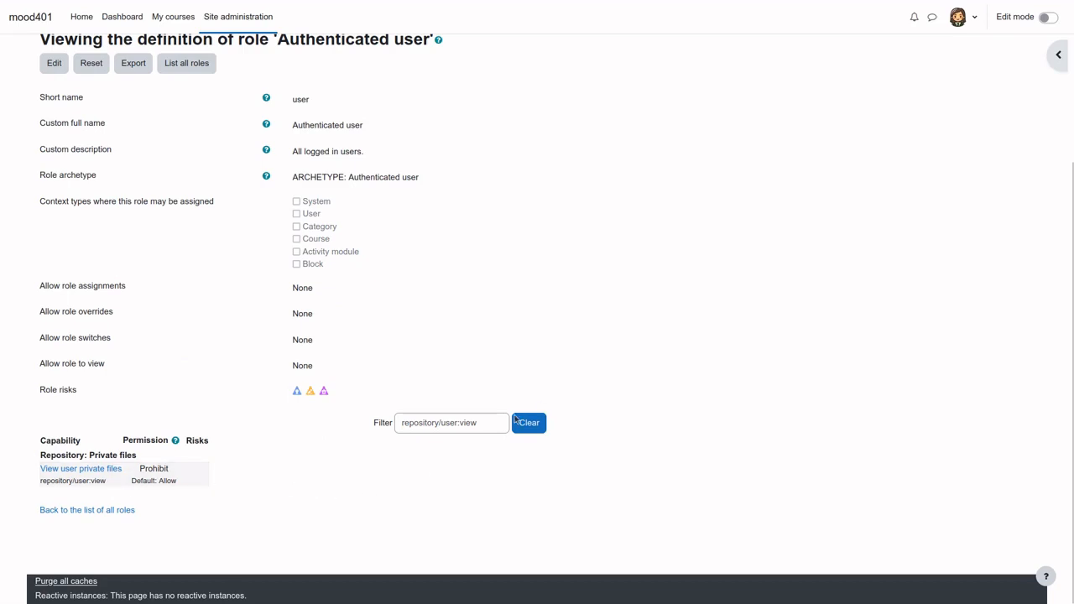
{"action": "left_click_drag", "start_coordinate": [507, 422], "coordinate": [355, 428]}
{"action": "type", "text": "man"}
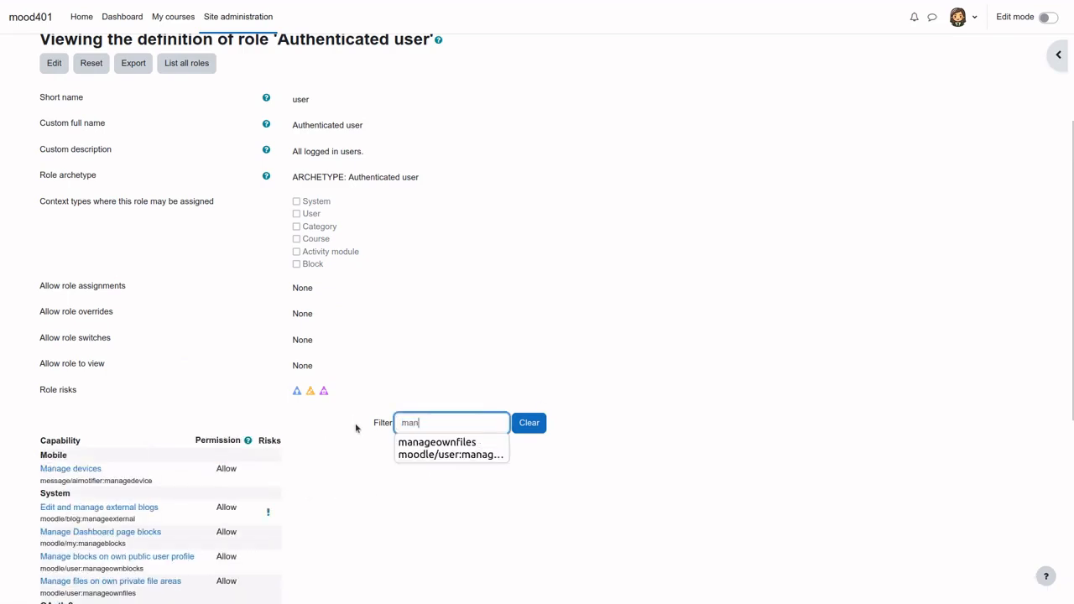
{"action": "left_click", "coordinate": [471, 457]}
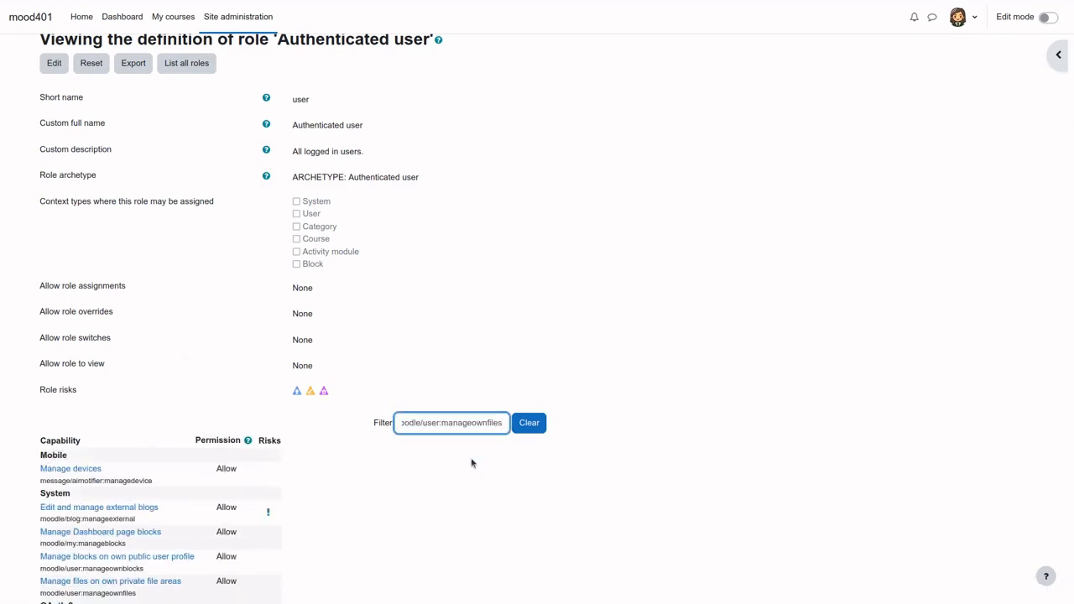
{"action": "left_click", "coordinate": [504, 423]}
{"action": "key", "text": "Return"}
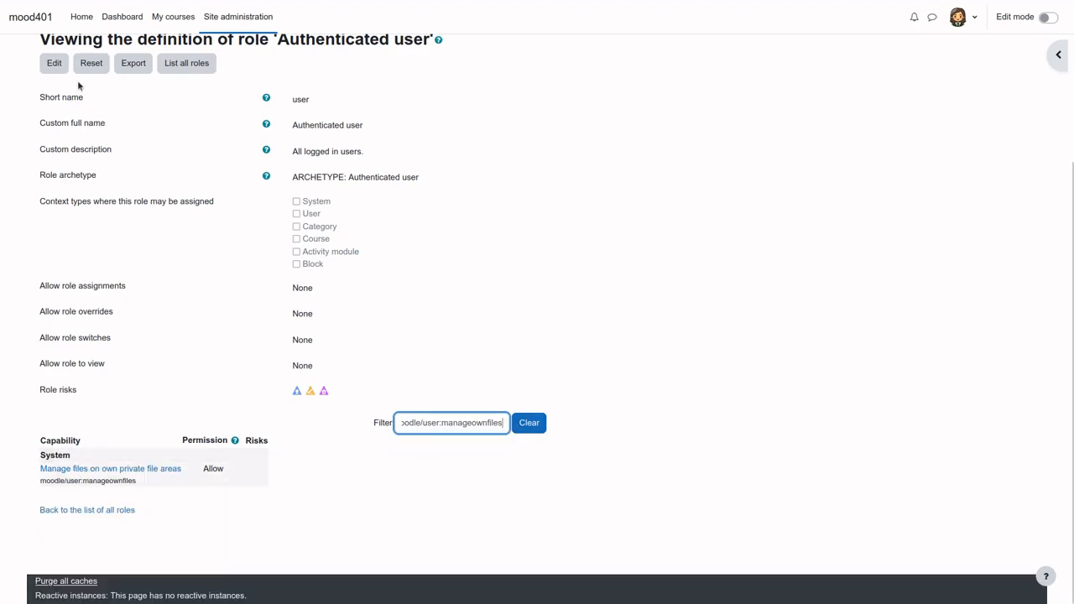
Edit the Authenticated user role to Prohibit the Manage files on own private file areas capability, and save the changes
{"action": "left_click", "coordinate": [54, 63]}
{"action": "scroll", "coordinate": [503, 478], "scroll_direction": "down", "scroll_amount": 8}
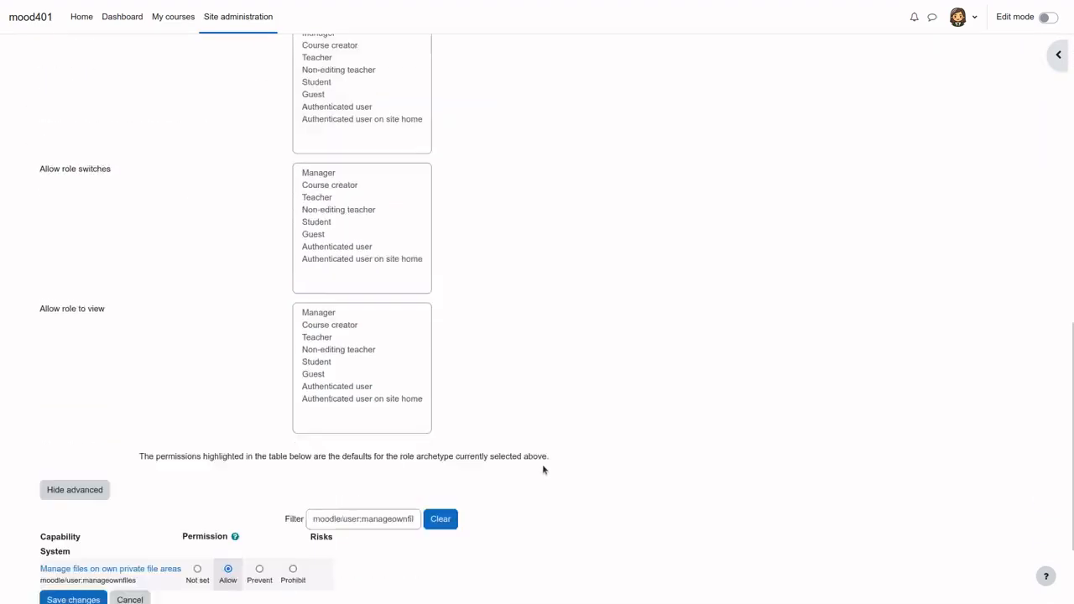
{"action": "scroll", "coordinate": [541, 464], "scroll_direction": "down", "scroll_amount": 2}
{"action": "left_click", "coordinate": [293, 445]}
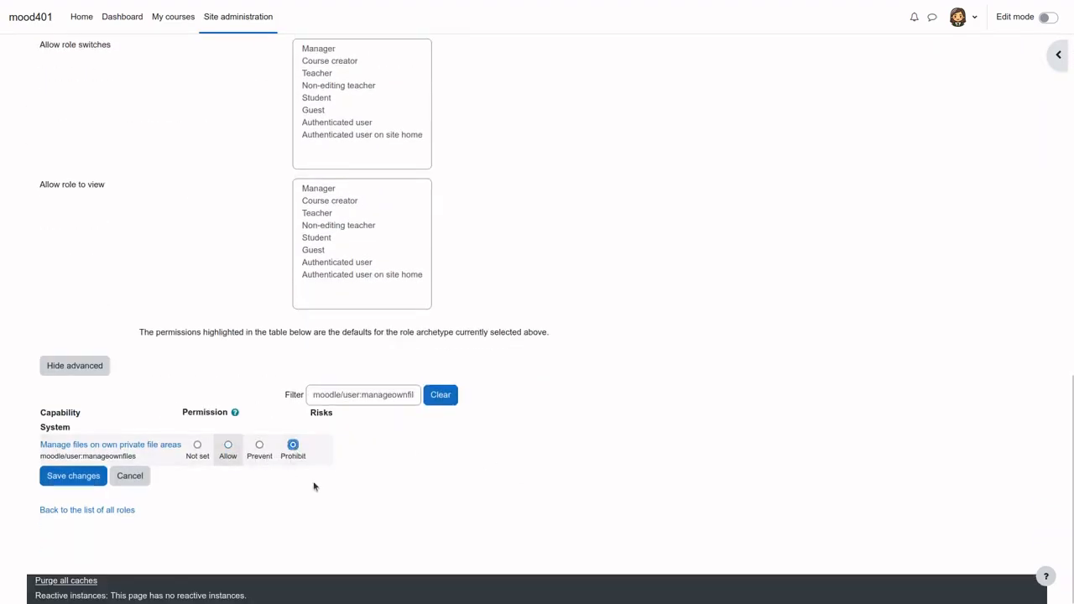
{"action": "left_click", "coordinate": [52, 478]}
{"action": "scroll", "coordinate": [582, 404], "scroll_direction": "down", "scroll_amount": 3}
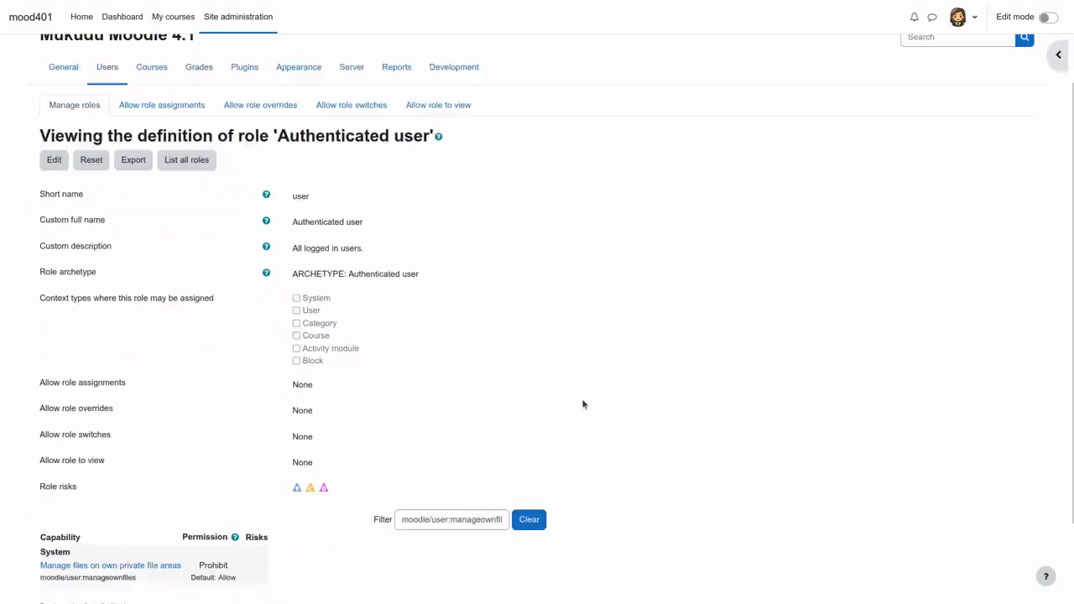
{"action": "scroll", "coordinate": [582, 403], "scroll_direction": "up", "scroll_amount": 3}
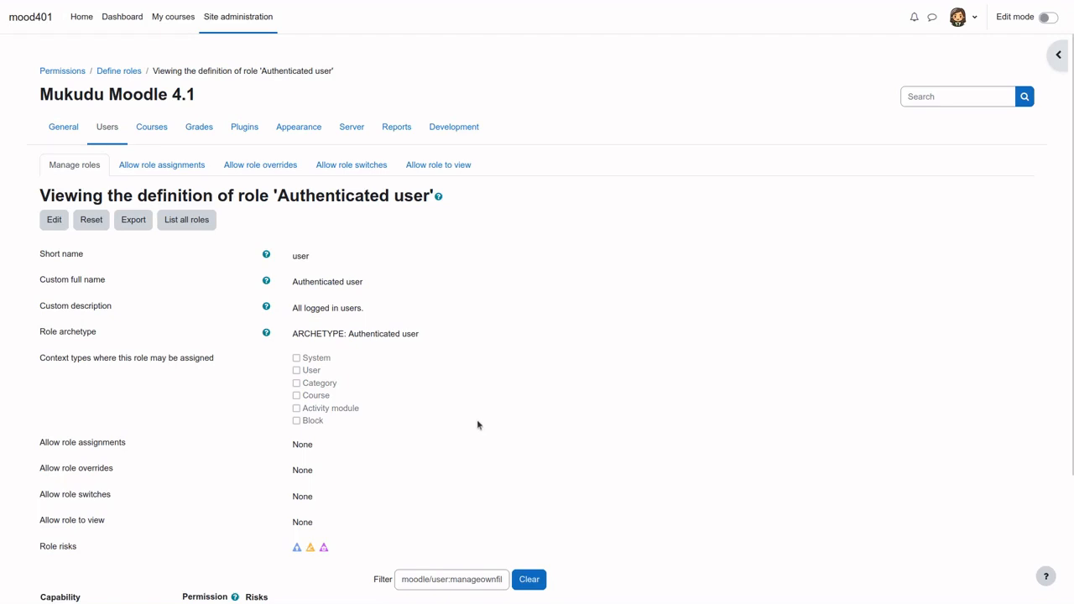
Switch the login from admin to the teacher account and try to open its Private files page
{"action": "left_click", "coordinate": [965, 17]}
{"action": "left_click", "coordinate": [866, 191]}
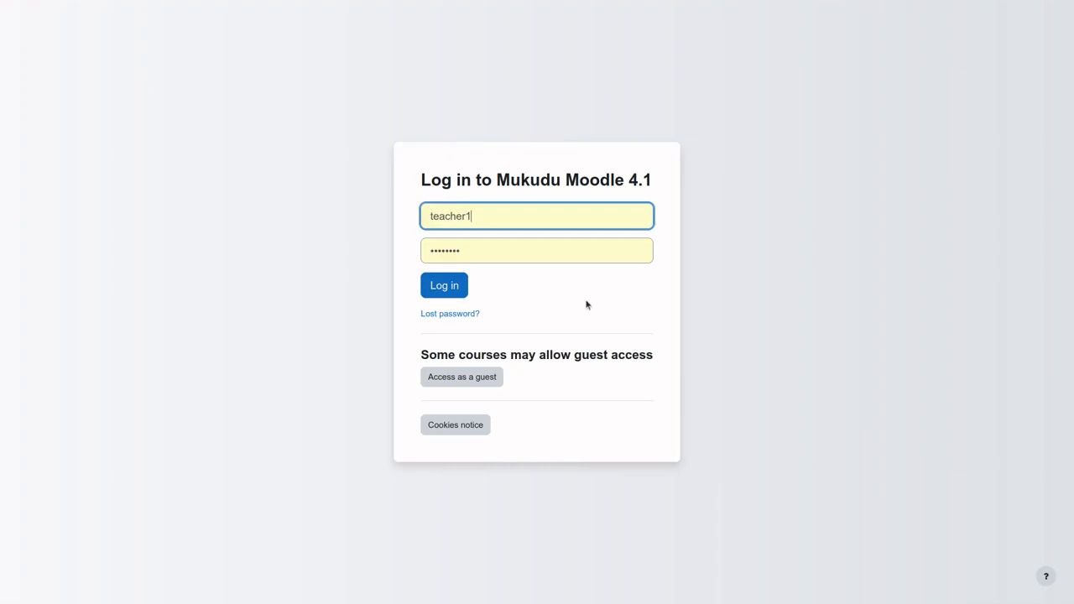
{"action": "left_click", "coordinate": [432, 285]}
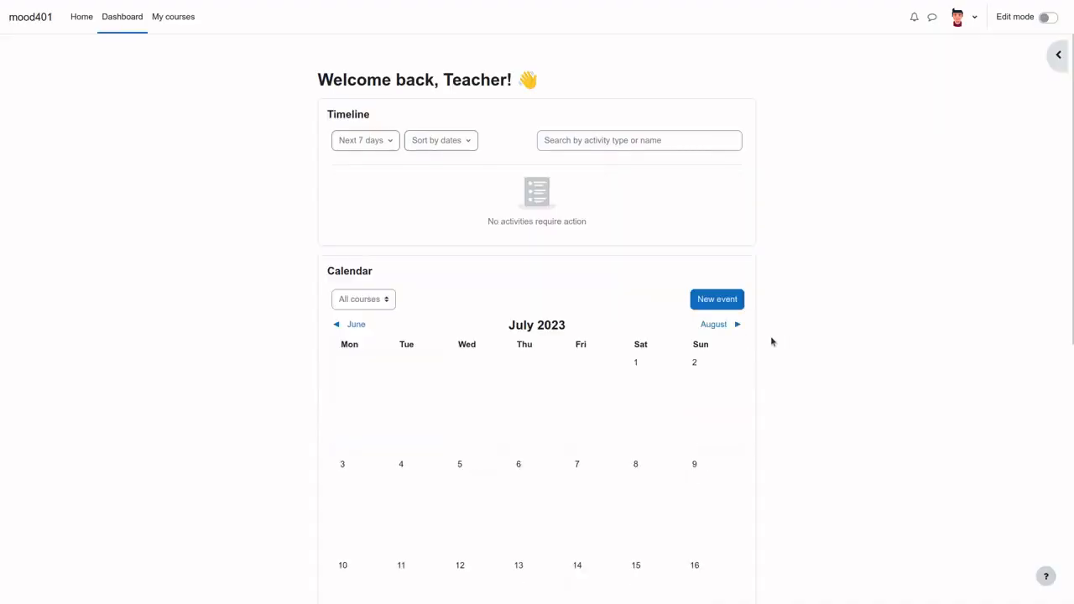
{"action": "left_click", "coordinate": [974, 18]}
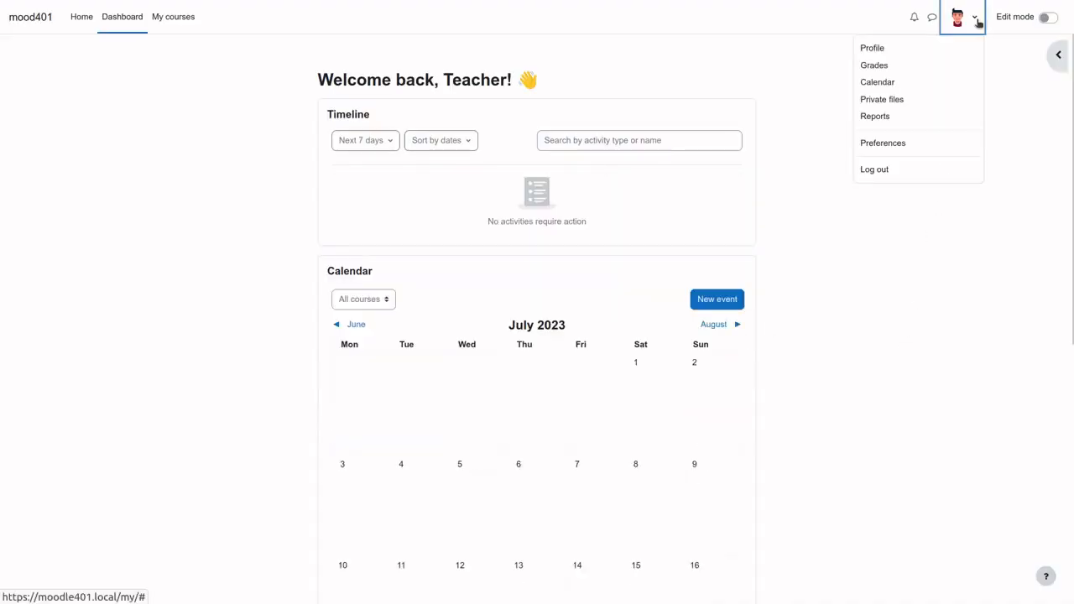
{"action": "left_click", "coordinate": [890, 102]}
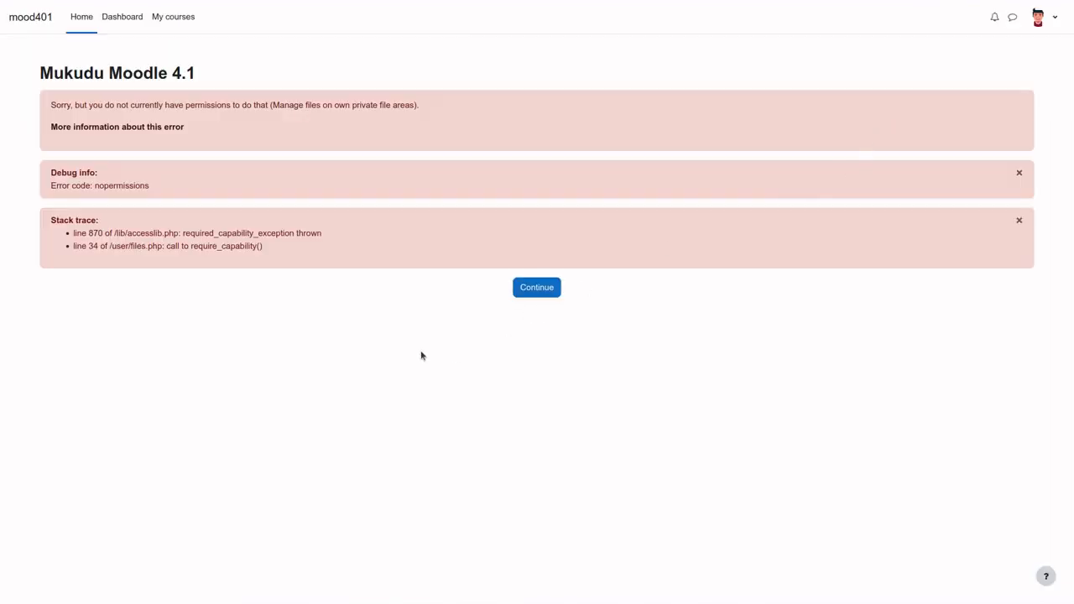
{"action": "left_click", "coordinate": [538, 289]}
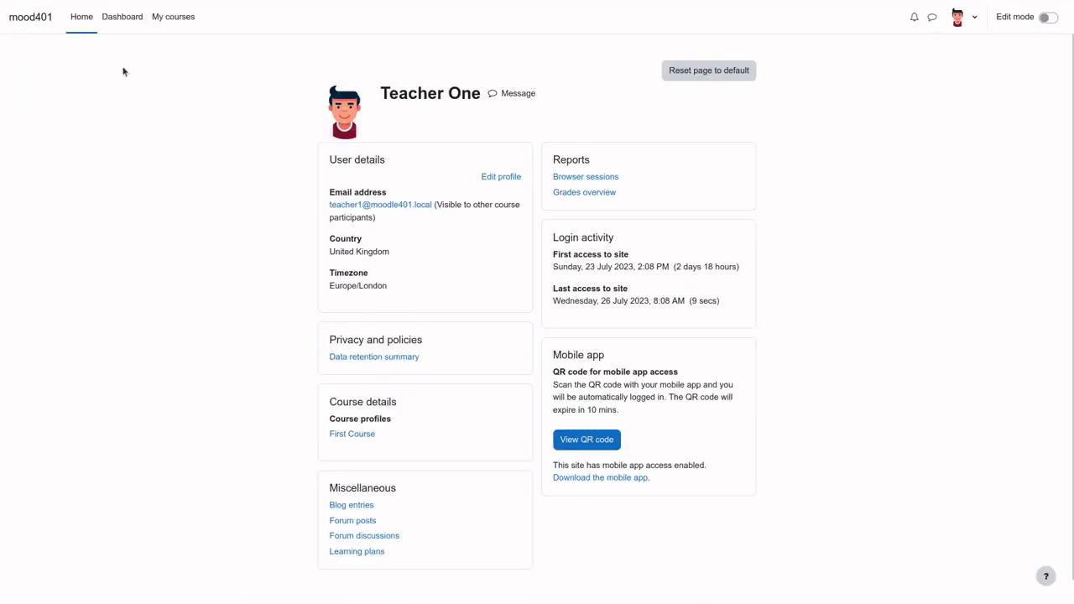
Open the First Course main page from the teacher's profile and turn on editing for the course
{"action": "scroll", "coordinate": [435, 363], "scroll_direction": "down", "scroll_amount": 1}
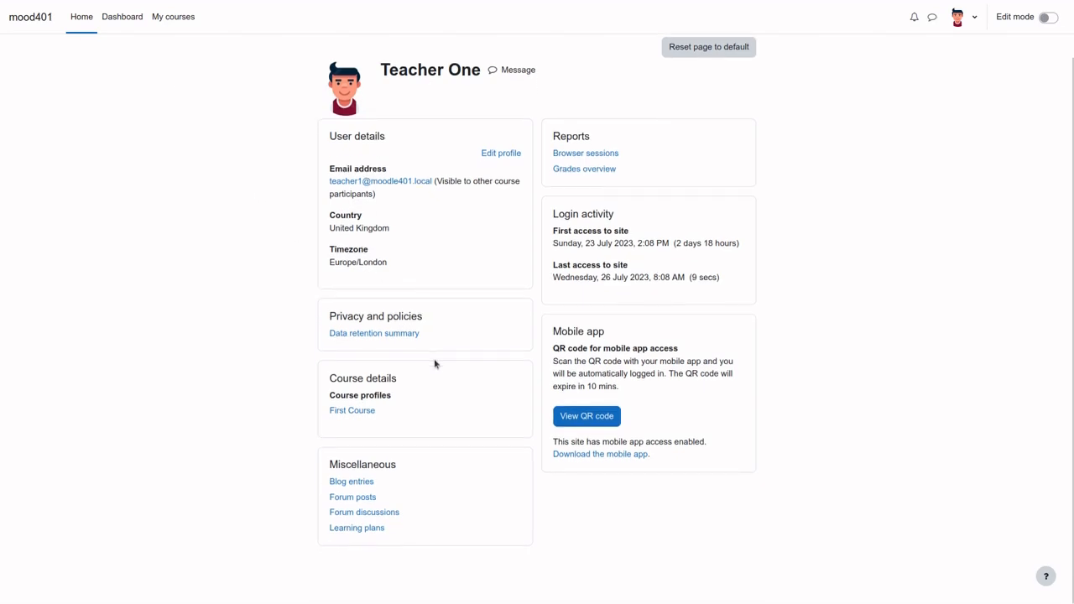
{"action": "left_click", "coordinate": [359, 411]}
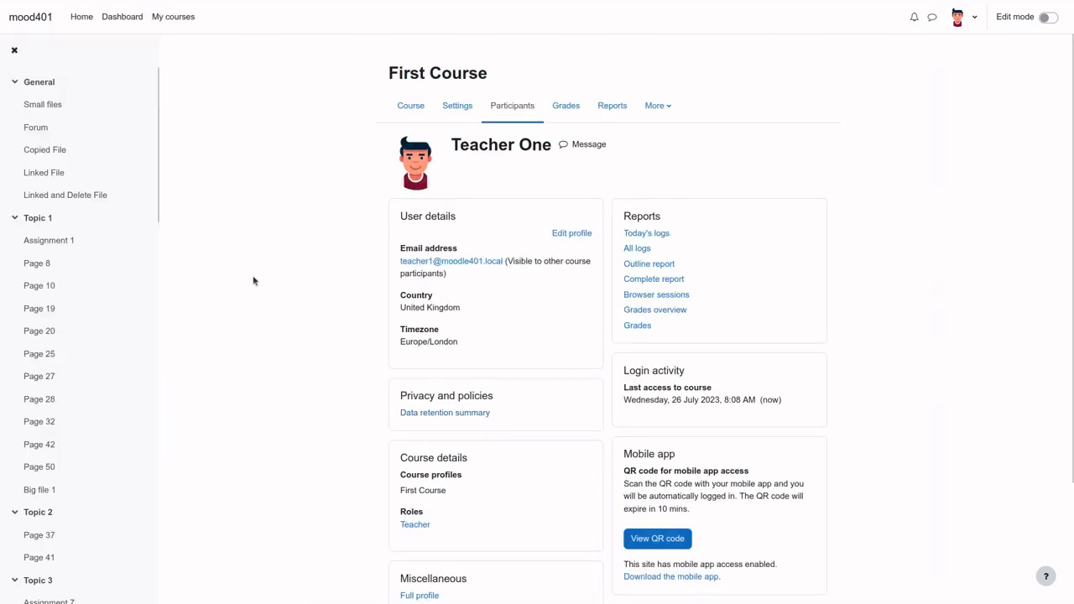
{"action": "left_click", "coordinate": [405, 107]}
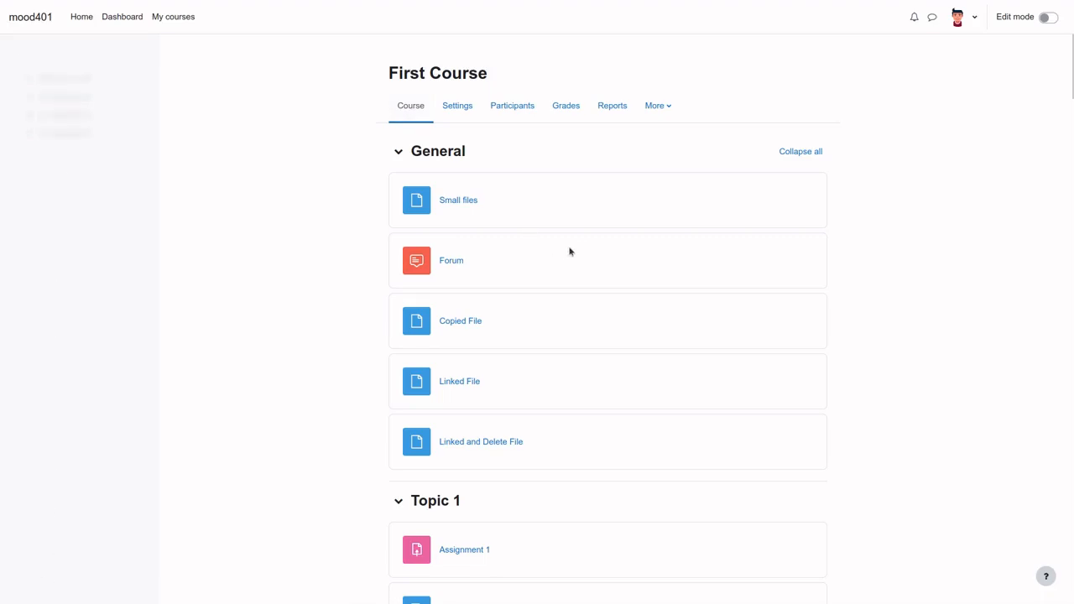
{"action": "left_click", "coordinate": [1047, 17]}
{"action": "scroll", "coordinate": [643, 287], "scroll_direction": "down", "scroll_amount": 2}
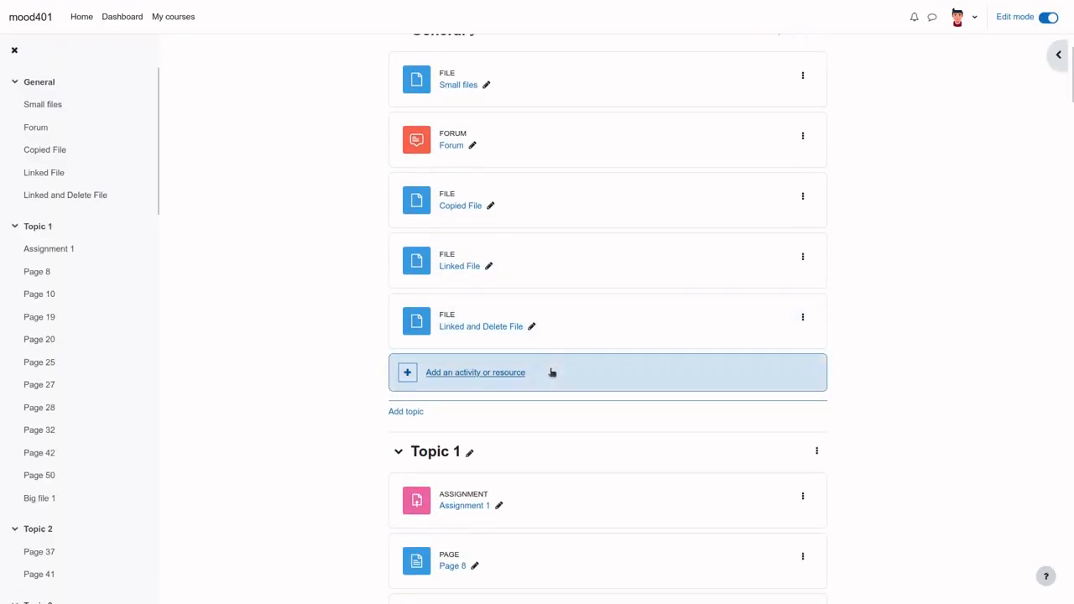
Start a new File resource in the General section, check which repositories the file picker offers, and cancel the resource
{"action": "left_click", "coordinate": [508, 379]}
{"action": "left_click", "coordinate": [436, 238]}
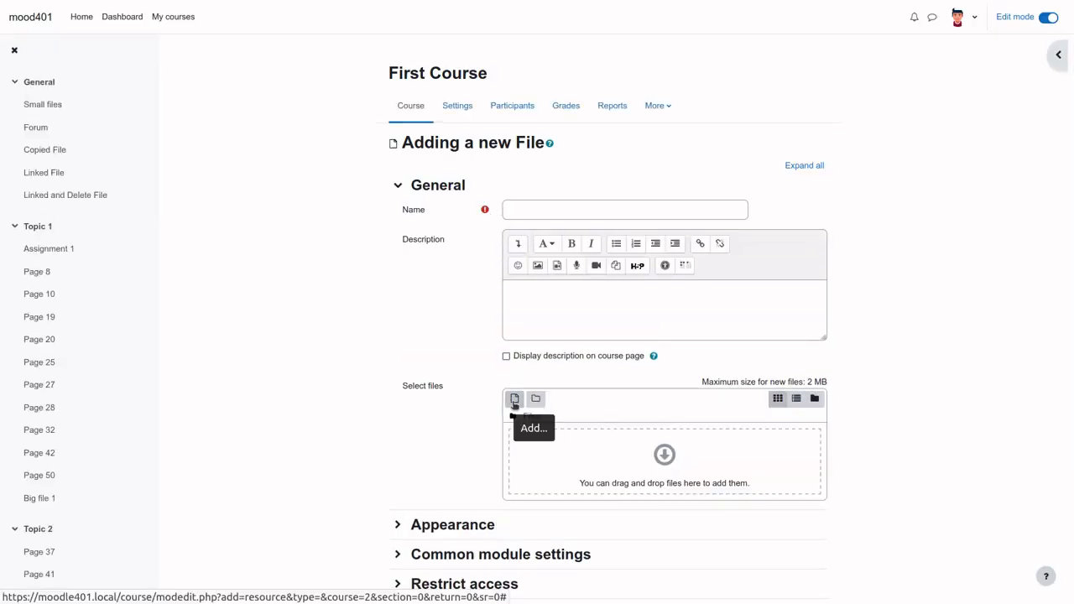
{"action": "left_click", "coordinate": [514, 400]}
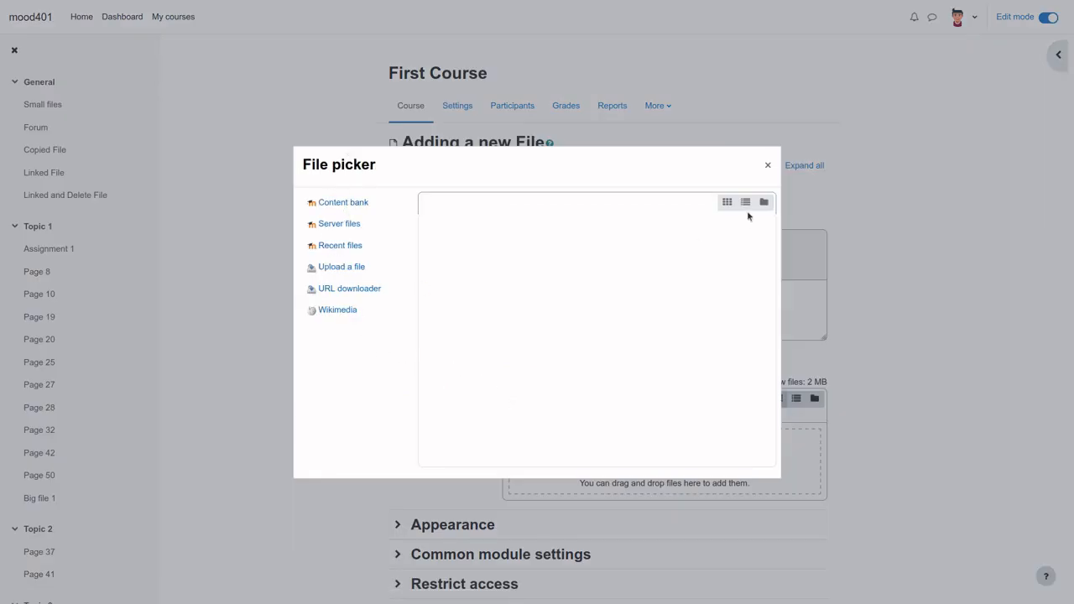
{"action": "left_click", "coordinate": [766, 166]}
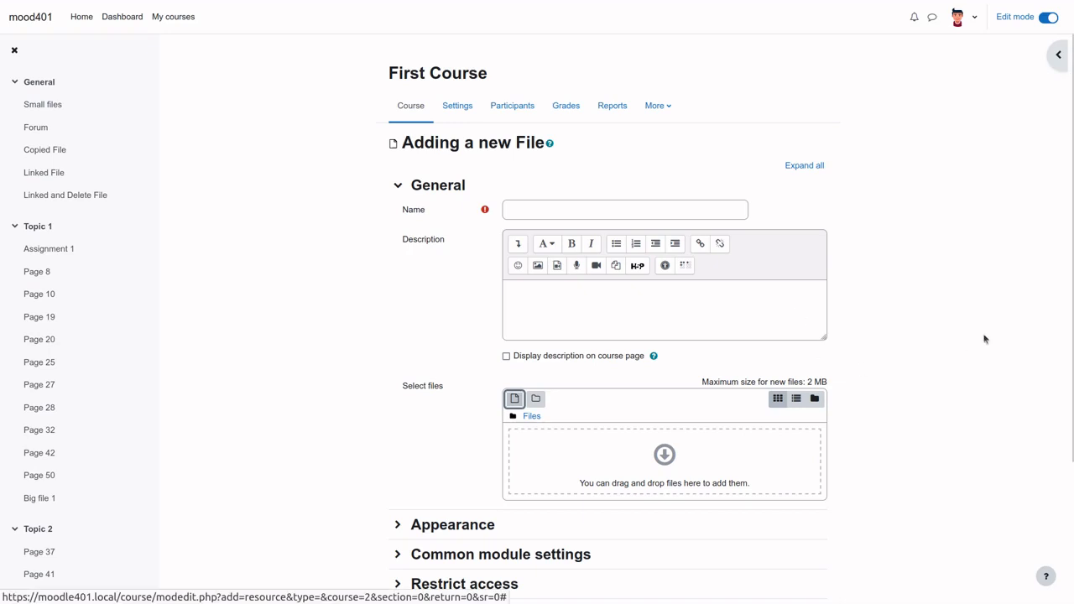
{"action": "scroll", "coordinate": [889, 207], "scroll_direction": "down", "scroll_amount": 2}
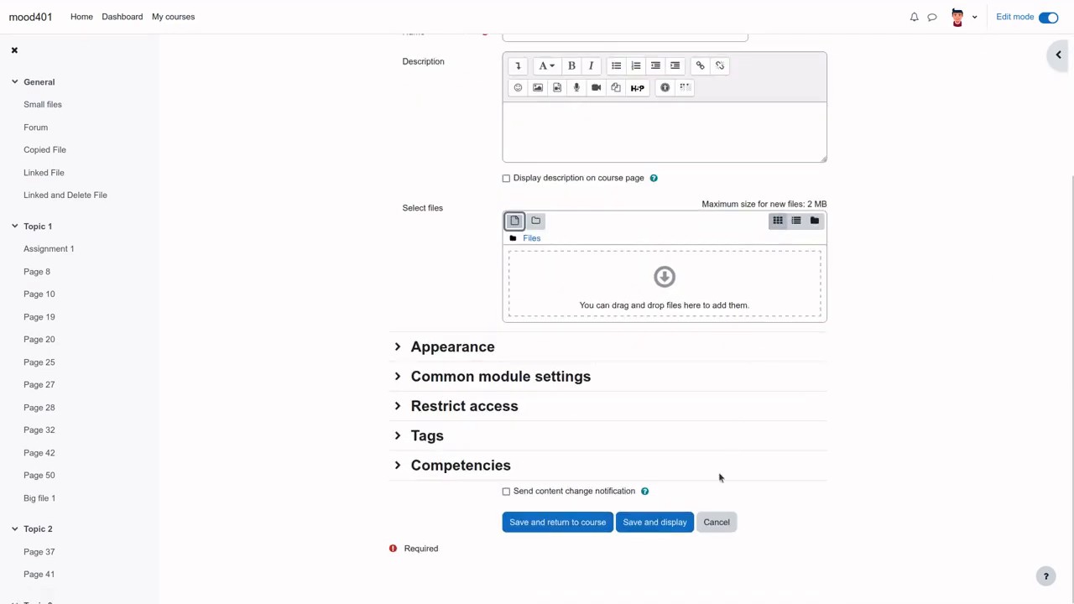
{"action": "left_click", "coordinate": [716, 521]}
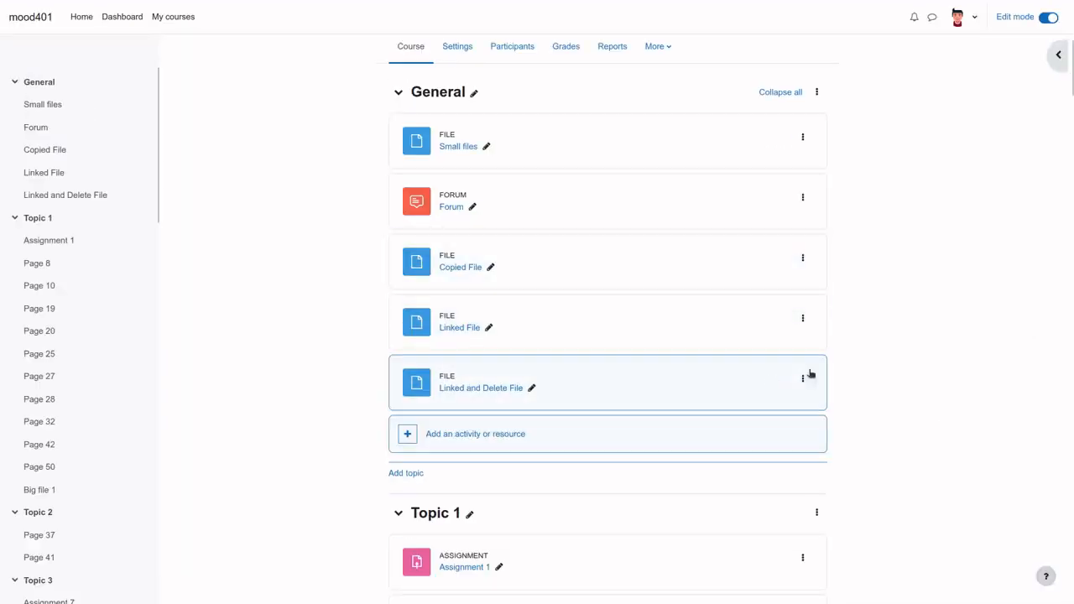
Log out of the teacher account and log in as a student with the saved username and password
{"action": "left_click", "coordinate": [974, 18]}
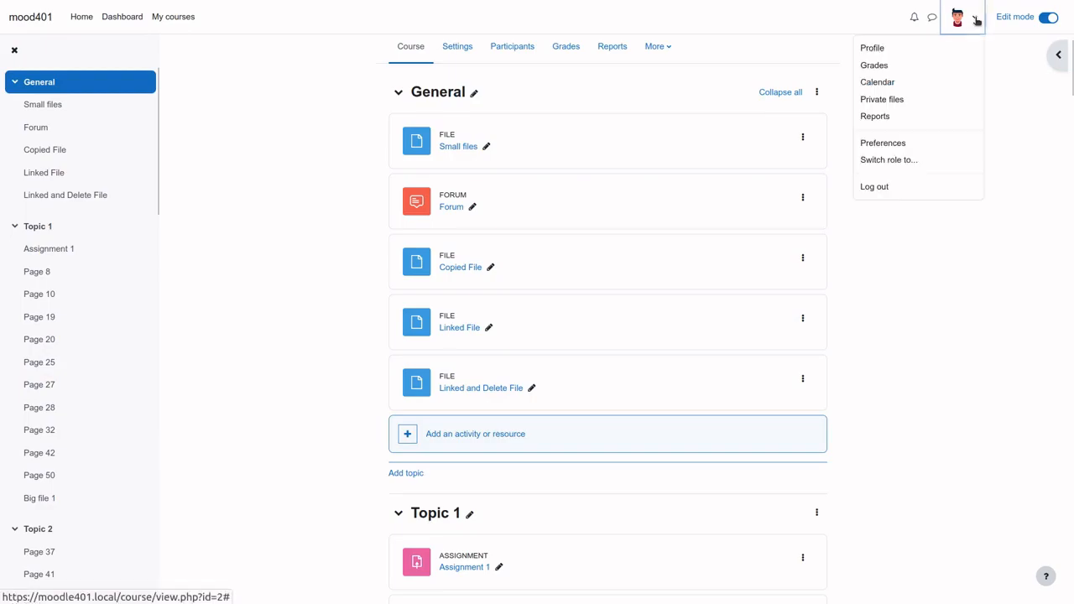
{"action": "left_click", "coordinate": [911, 189]}
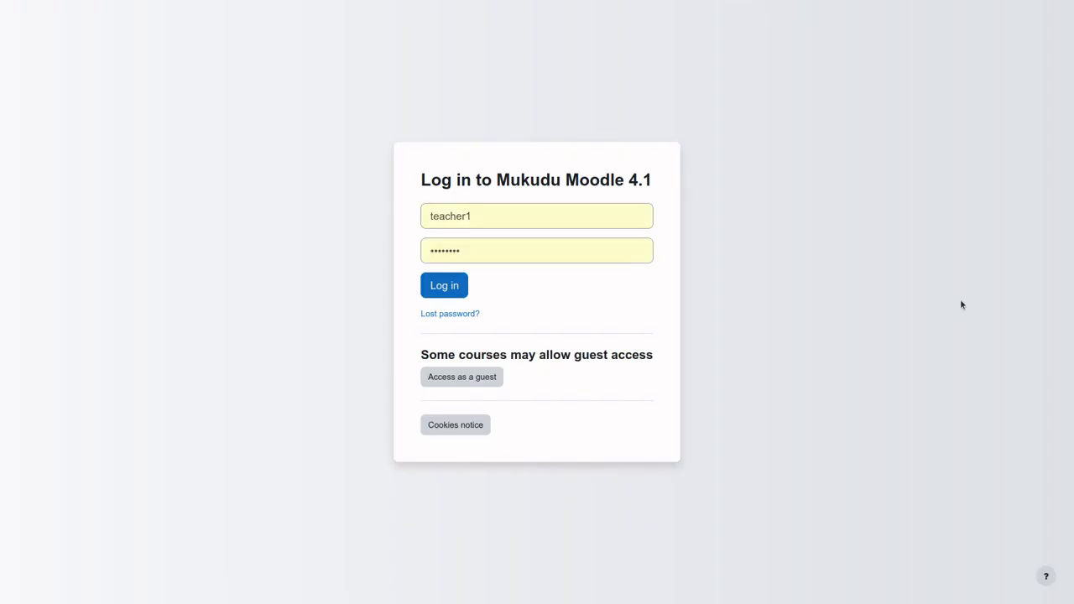
{"action": "double_click", "coordinate": [501, 216]}
{"action": "type", "text": "tol"}
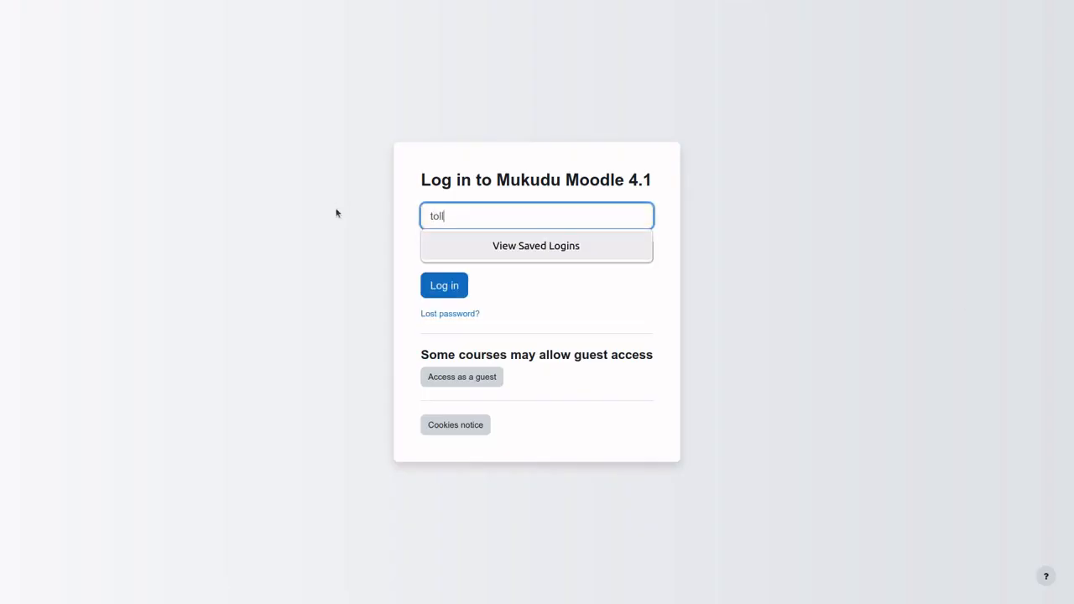
{"action": "key", "text": "BackSpace"}
{"action": "left_click", "coordinate": [494, 243]}
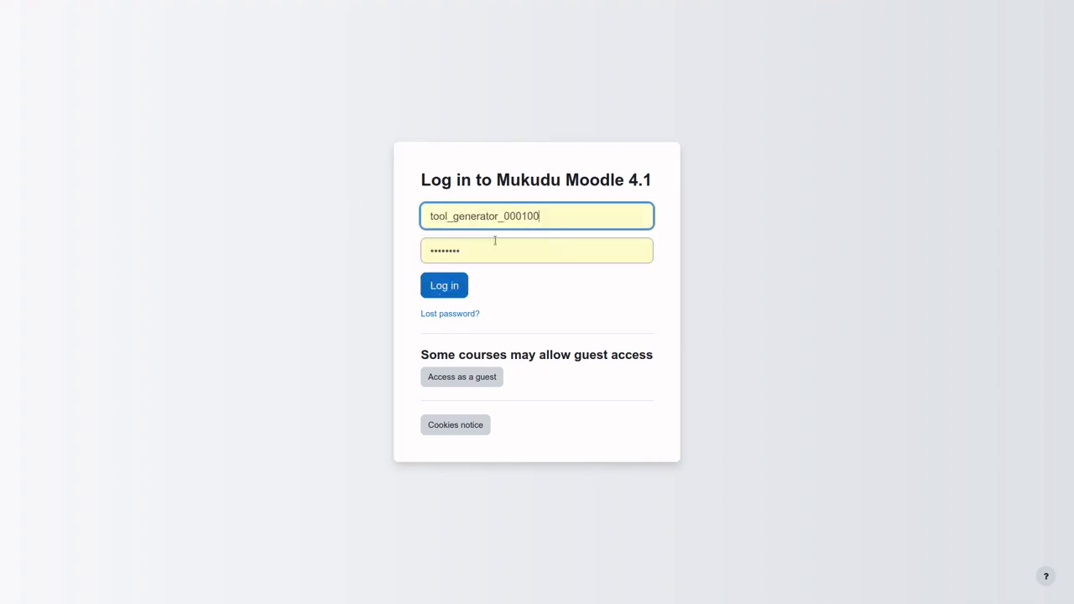
{"action": "left_click", "coordinate": [461, 280]}
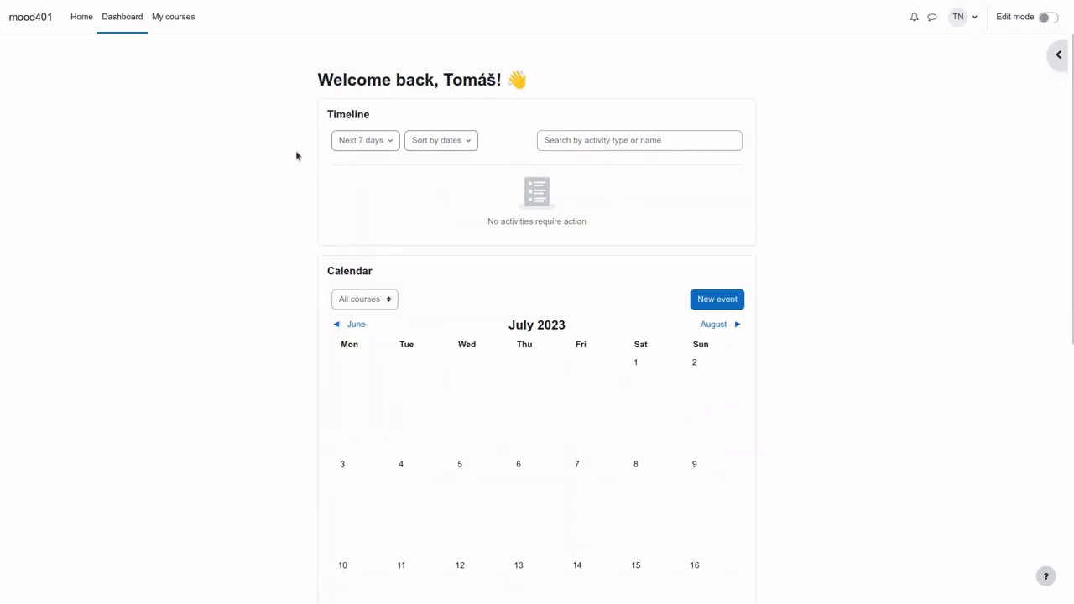
View the student's course list and try to open the student's Private files page
{"action": "left_click", "coordinate": [168, 19]}
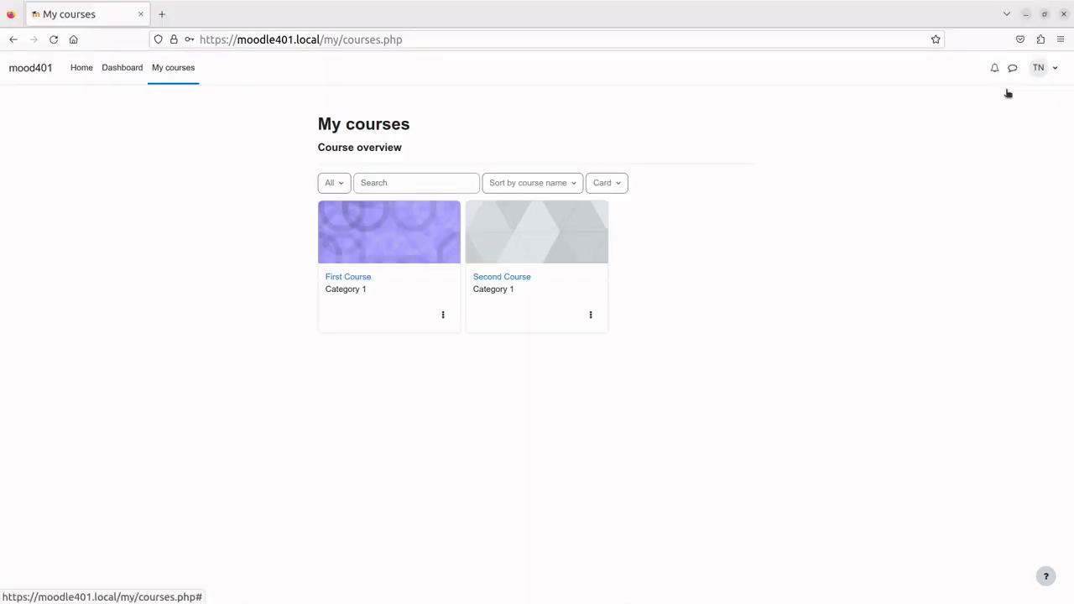
{"action": "left_click", "coordinate": [1053, 23]}
{"action": "left_click", "coordinate": [952, 98]}
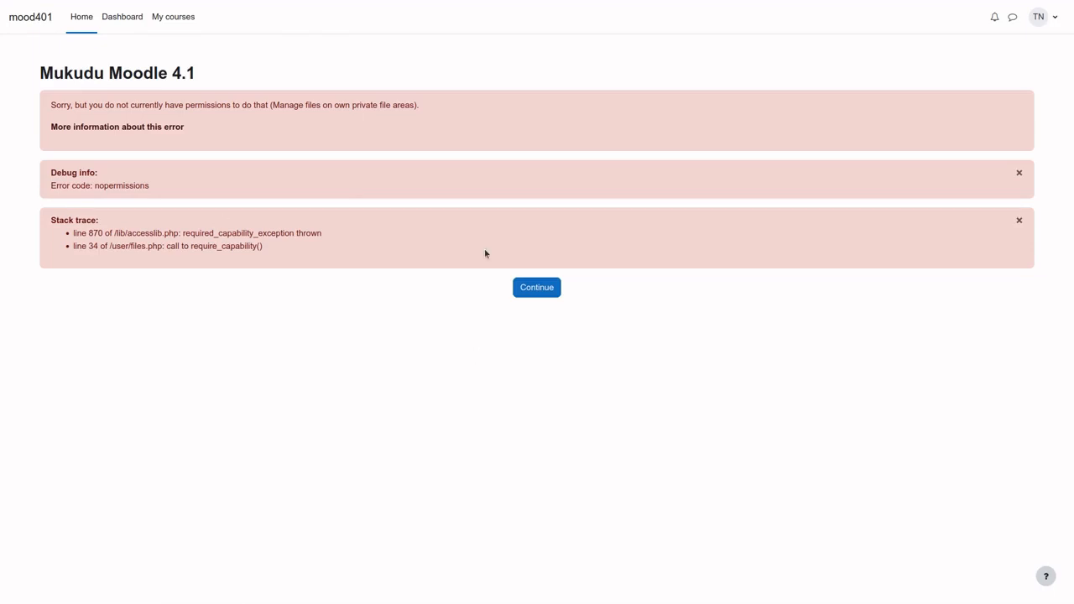
Open Discussion 4 in the Second Course forum and start an advanced reply to Forum post subject 4
{"action": "left_click", "coordinate": [158, 18]}
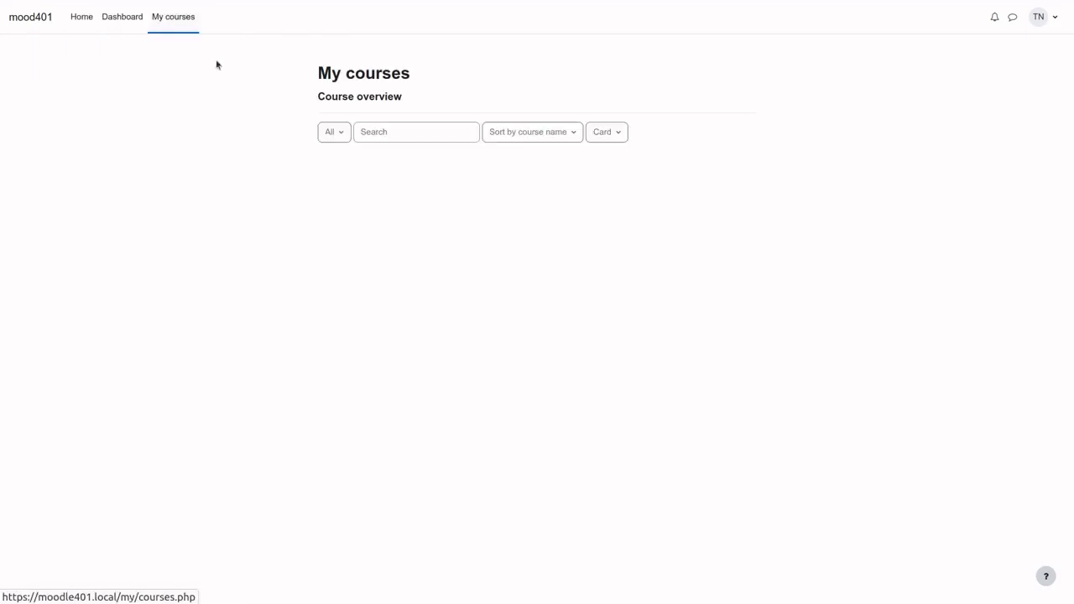
{"action": "left_click", "coordinate": [535, 235]}
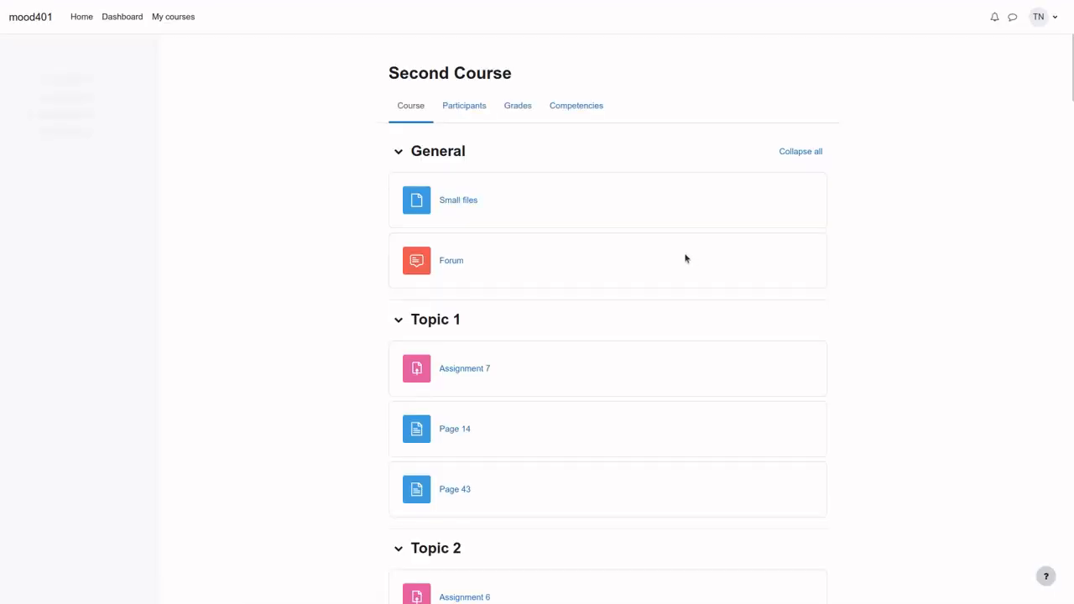
{"action": "left_click", "coordinate": [457, 263]}
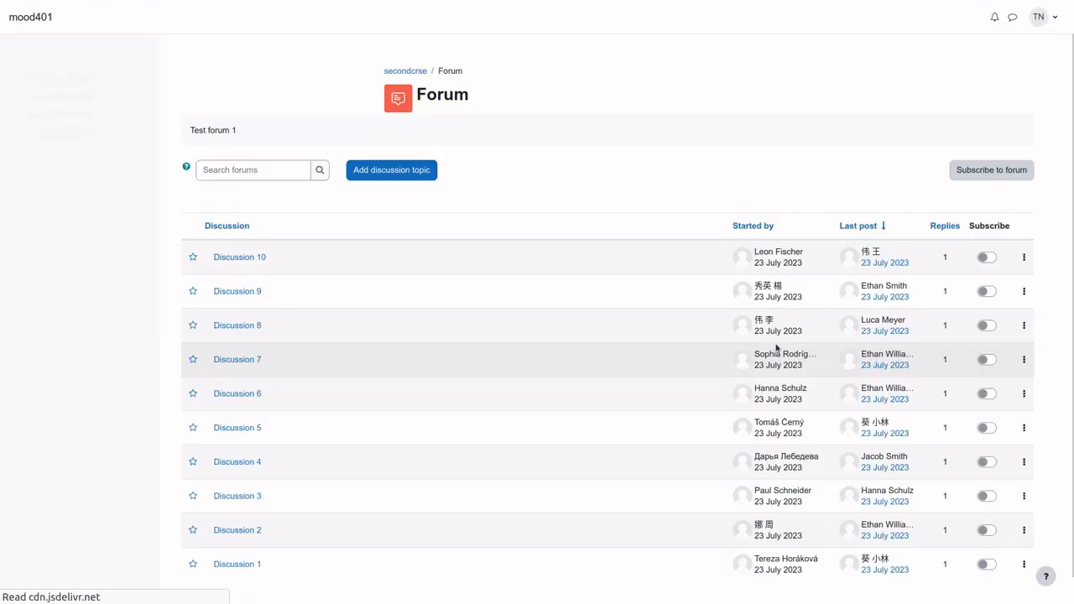
{"action": "left_click", "coordinate": [237, 438]}
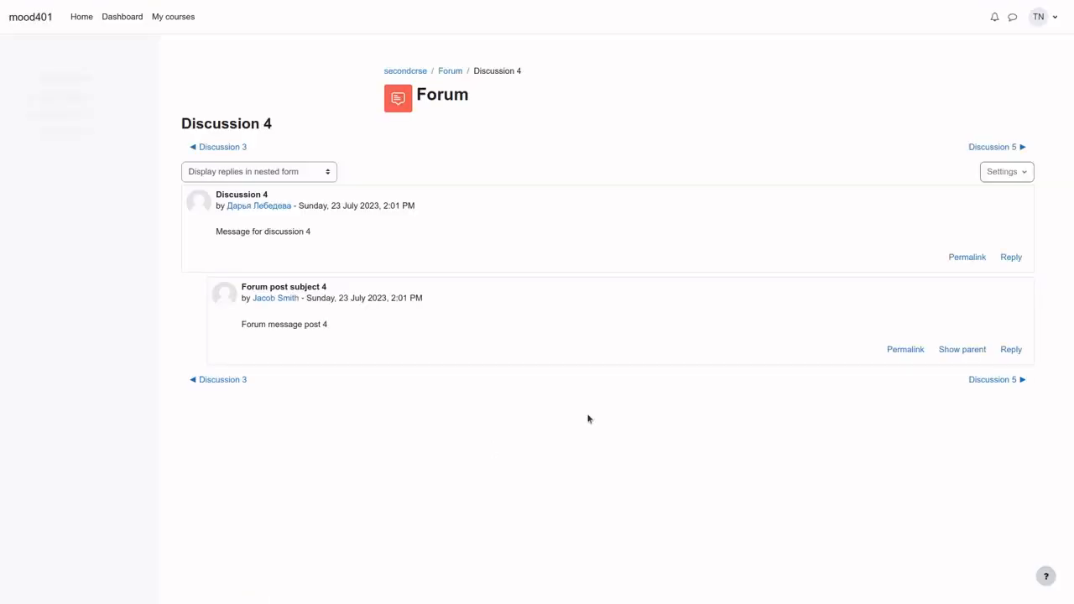
{"action": "left_click", "coordinate": [1011, 350]}
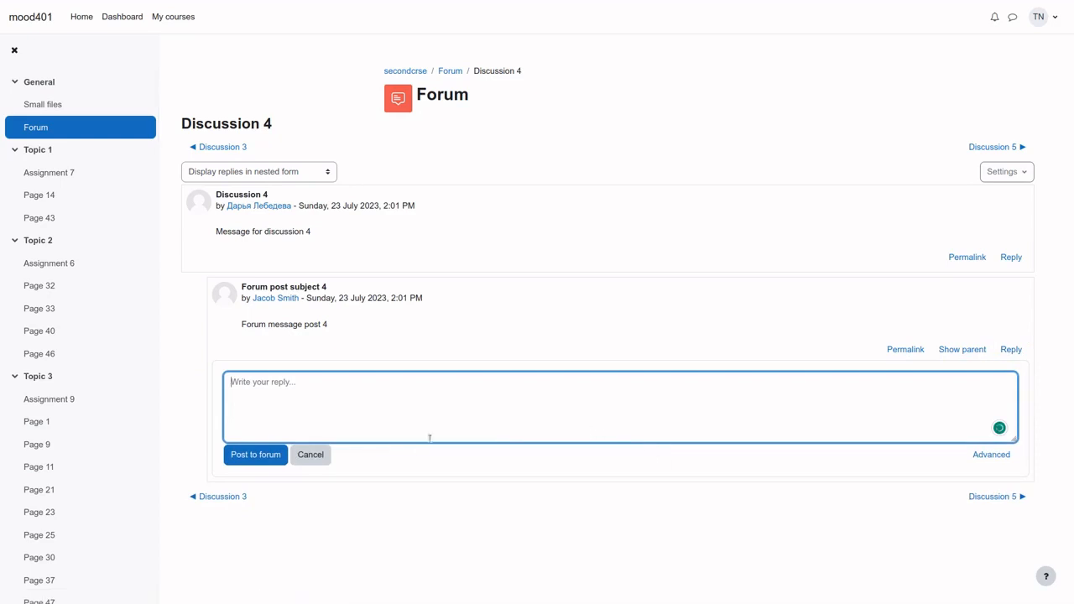
{"action": "left_click", "coordinate": [989, 455]}
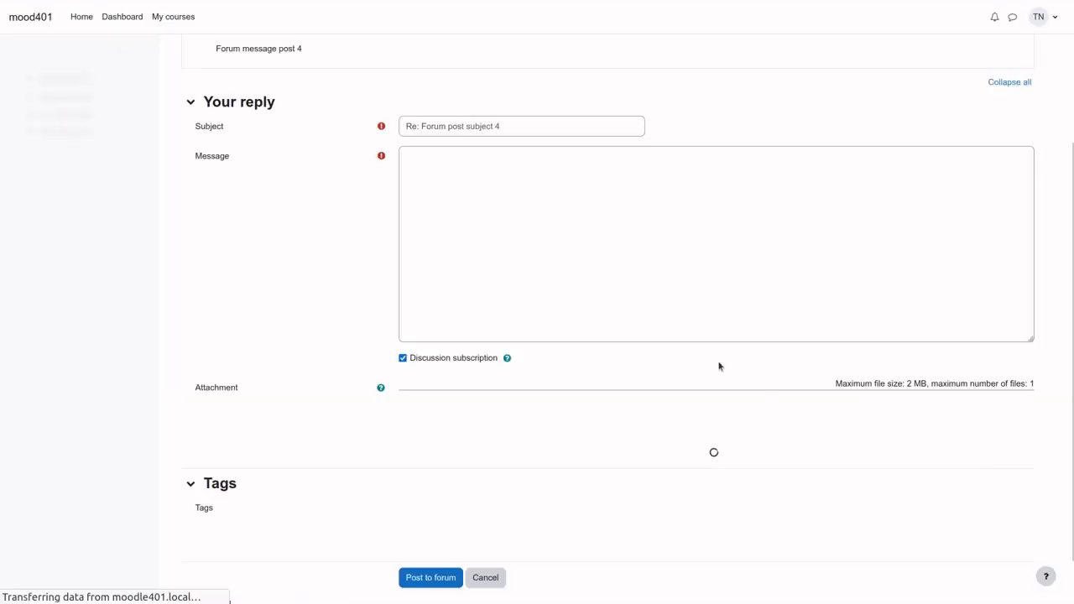
Check which repositories are offered for inserting an image in the reply message, close the dialogs, and log out of the student account
{"action": "left_click", "coordinate": [661, 159]}
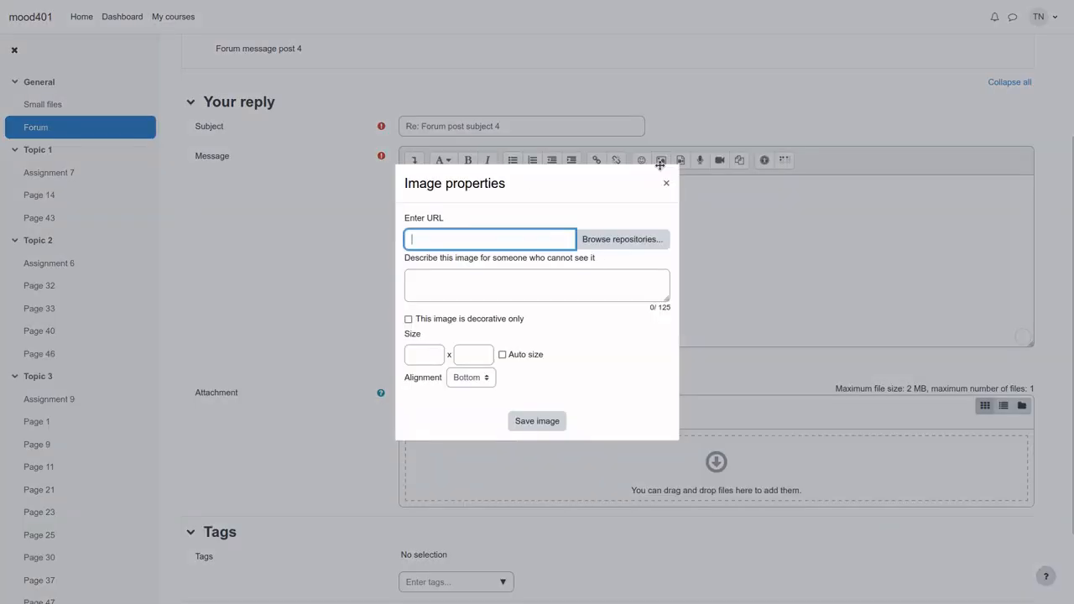
{"action": "left_click", "coordinate": [609, 243]}
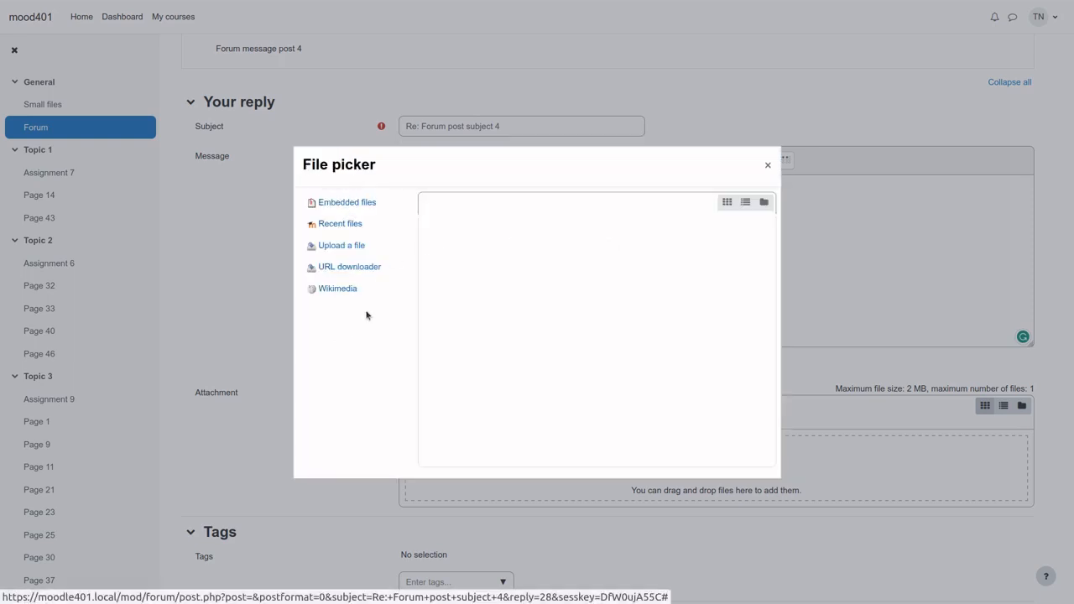
{"action": "left_click", "coordinate": [769, 167]}
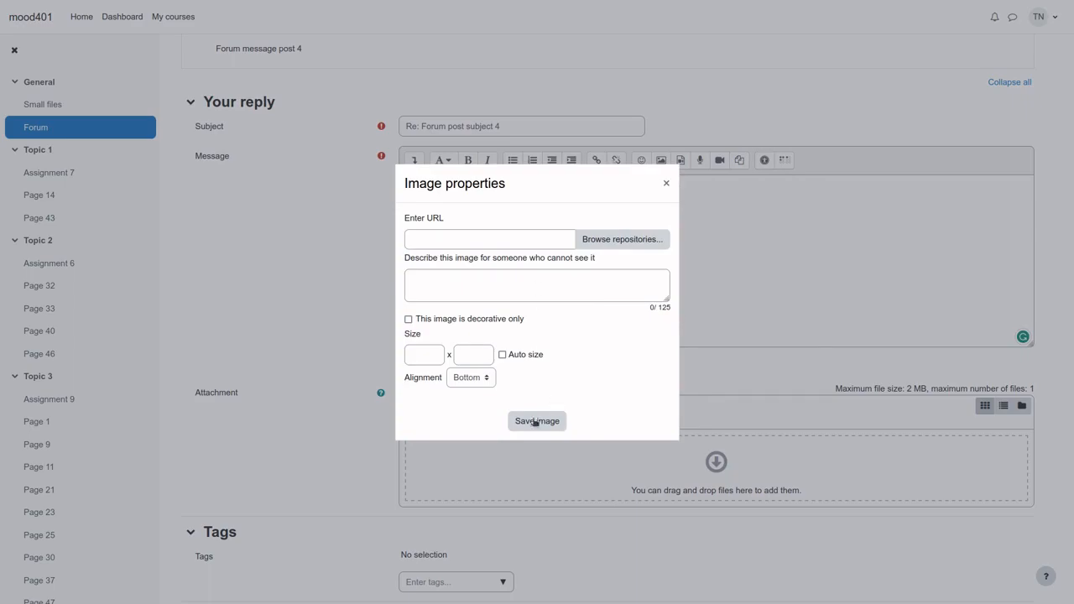
{"action": "left_click", "coordinate": [665, 183]}
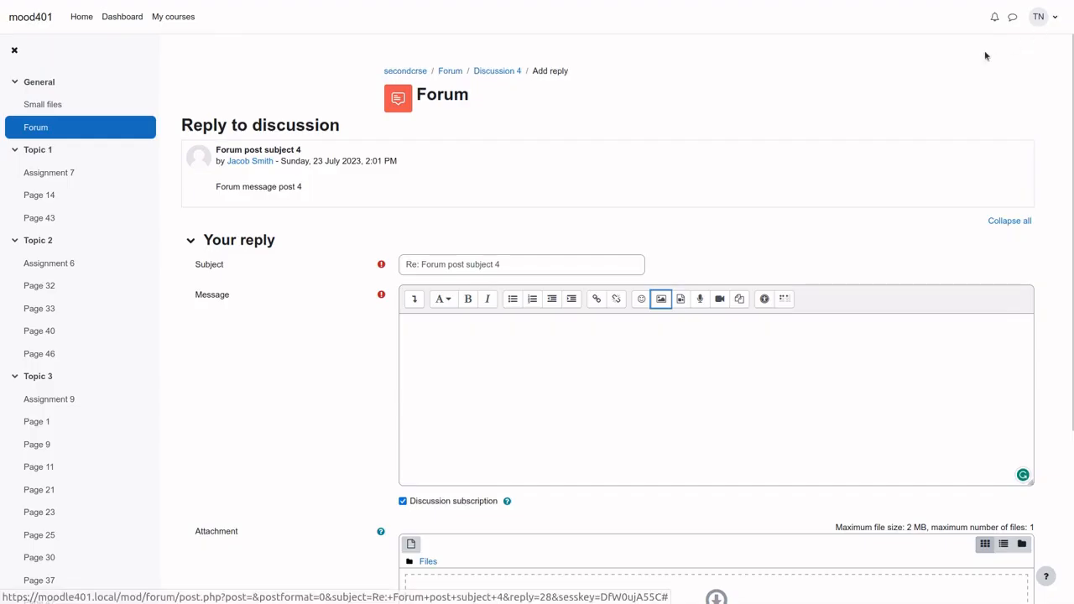
{"action": "left_click", "coordinate": [1054, 19]}
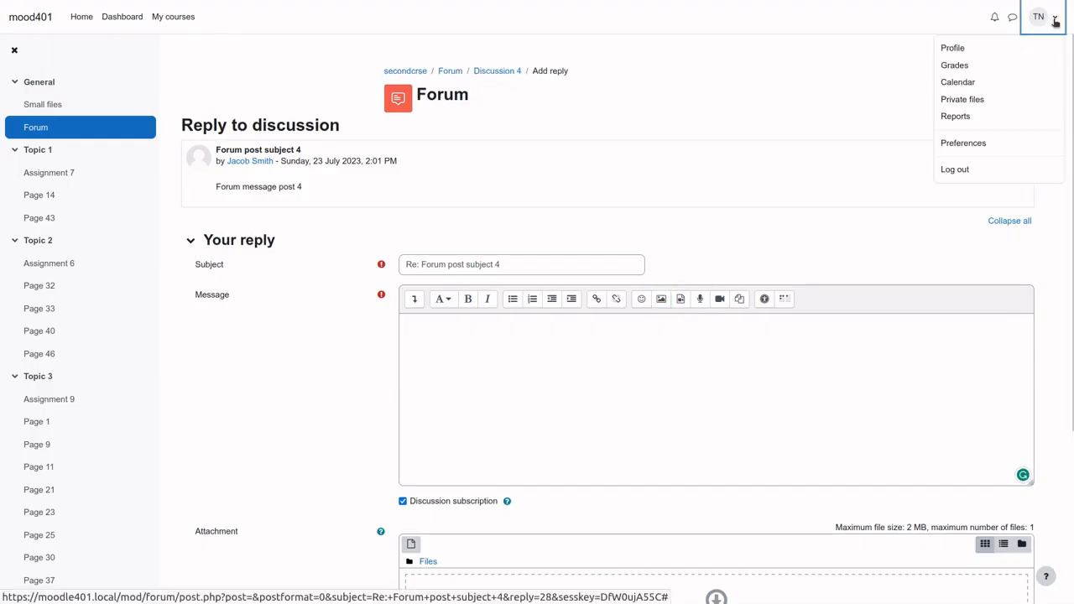
{"action": "left_click", "coordinate": [964, 169]}
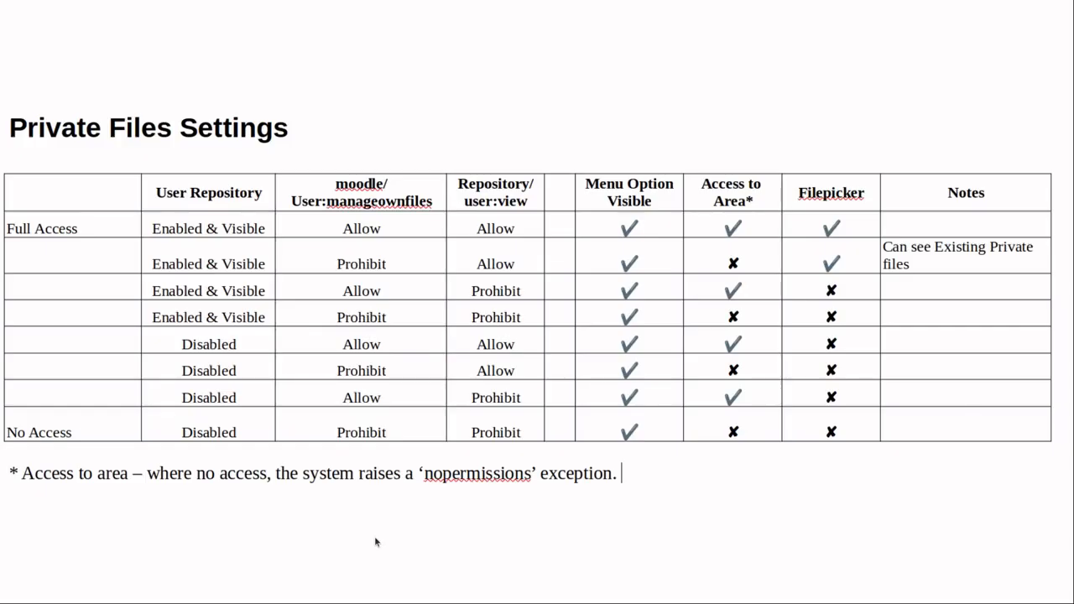